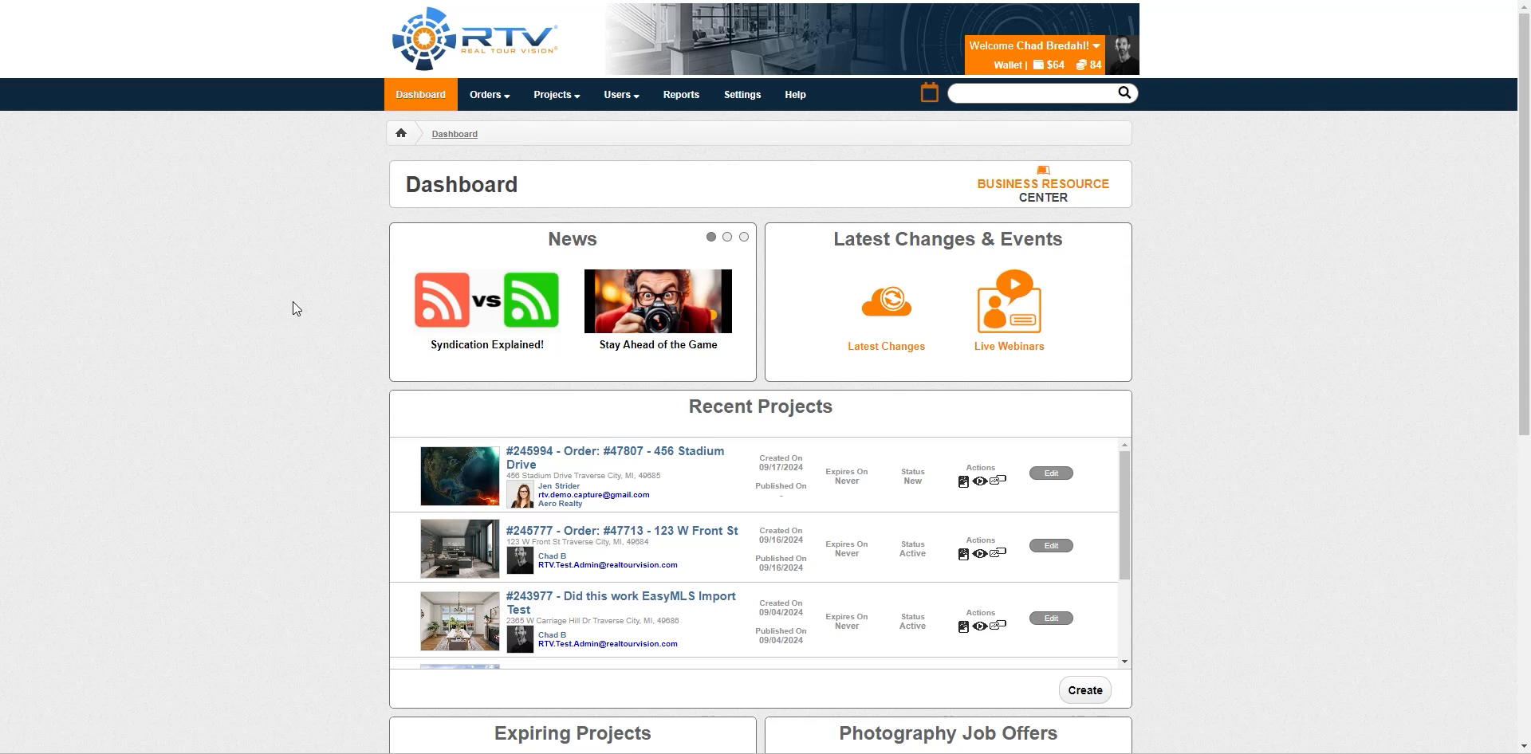
Show the Orders dropdown in the dashboard's top navigation bar
mouse_move(492, 99)
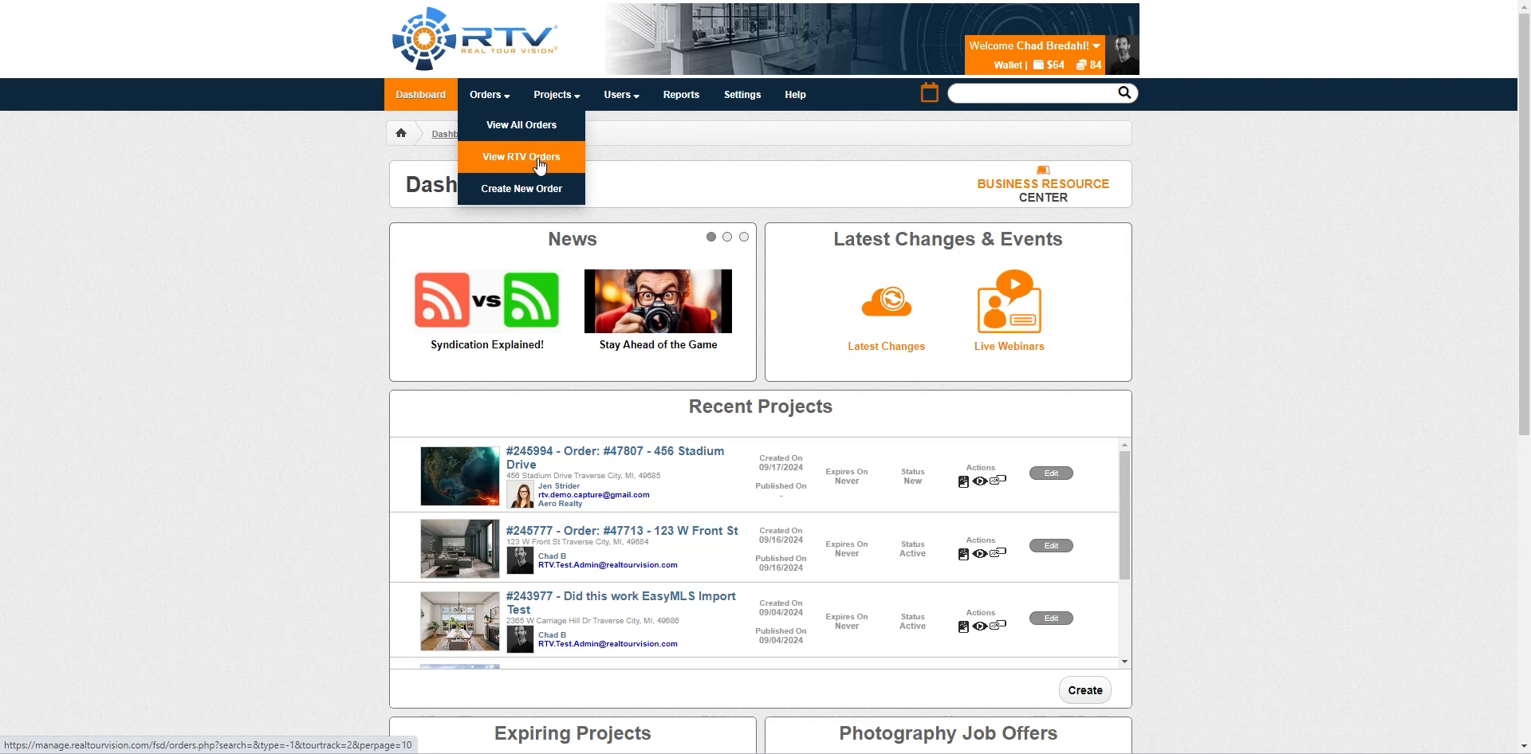
View the RTV orders list, then go to the account Settings
left_click(539, 165)
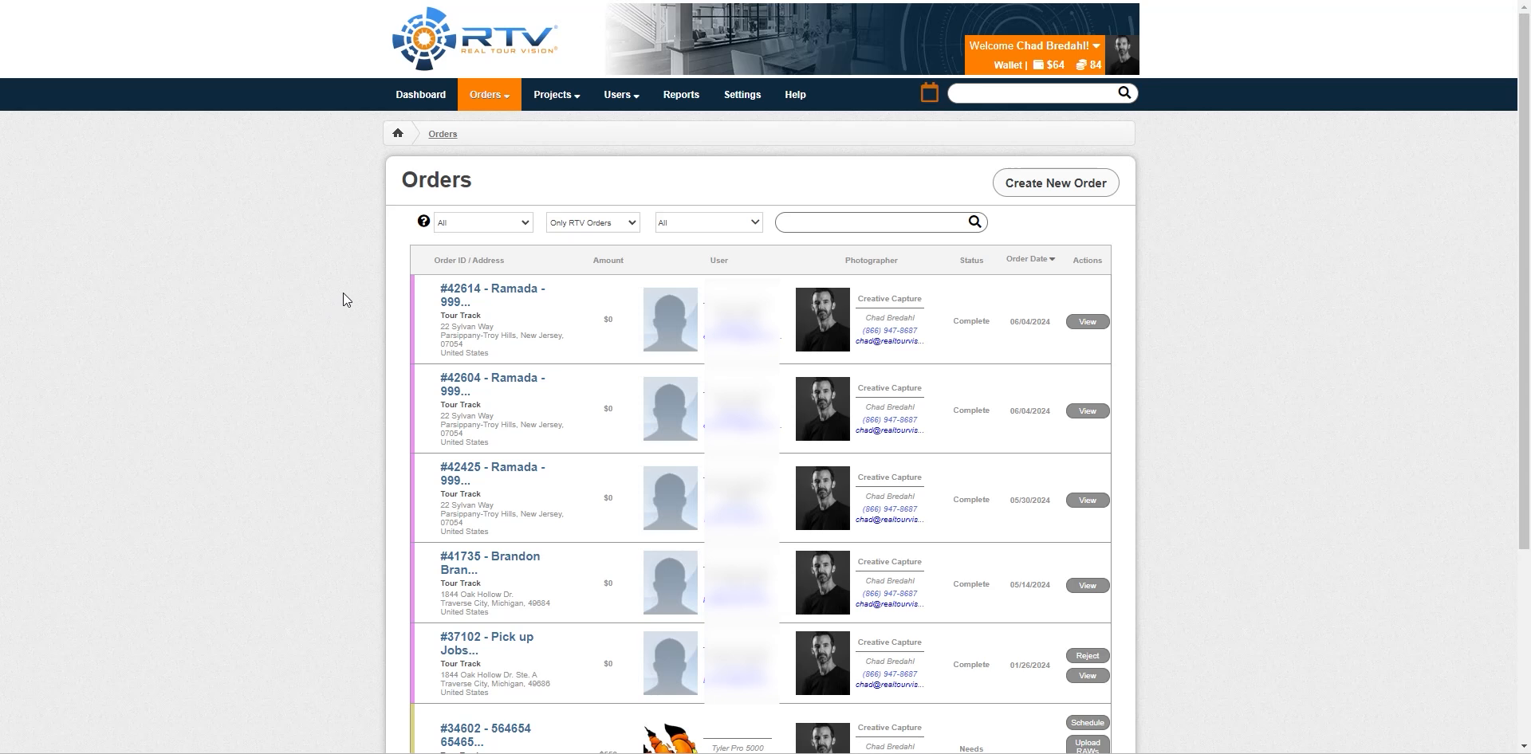
left_click(737, 94)
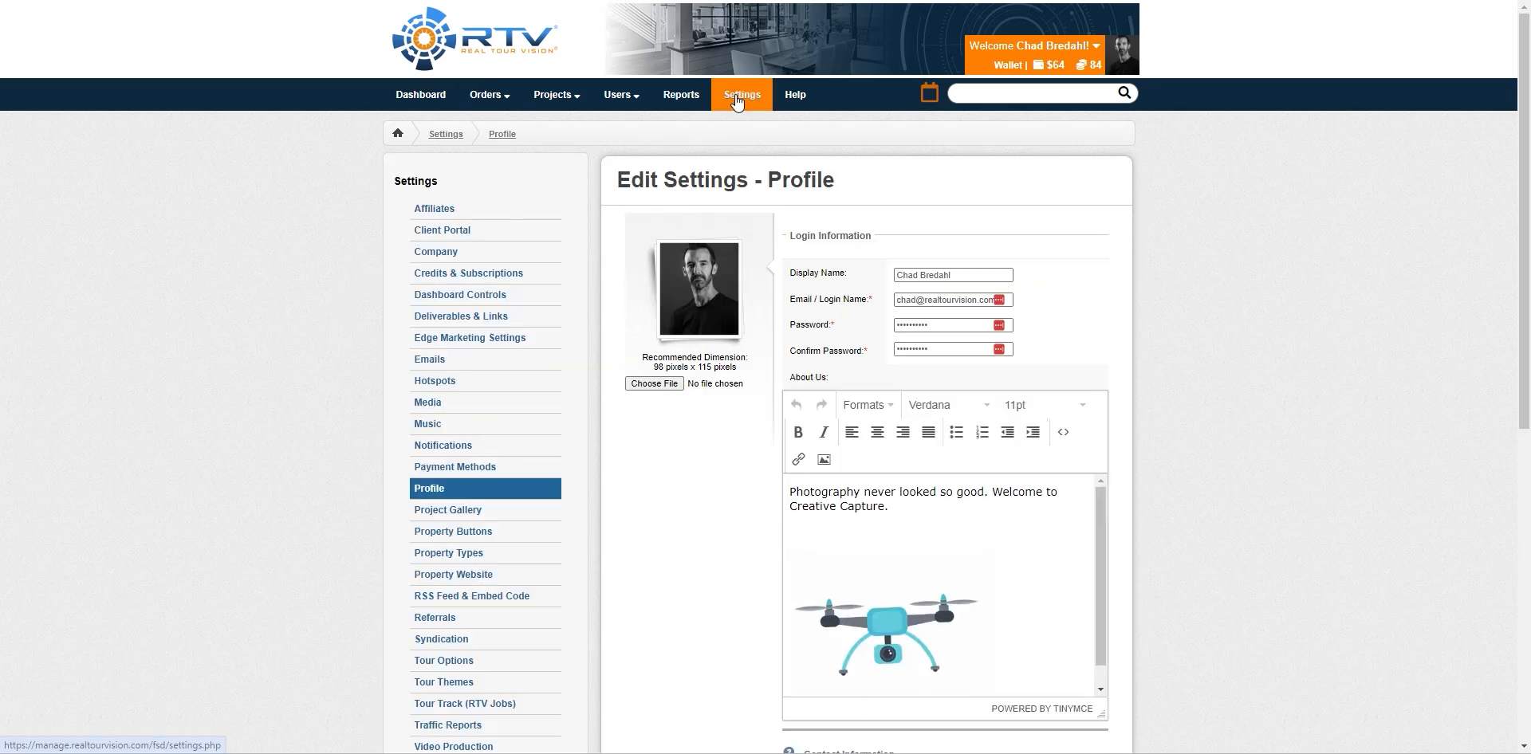
scroll(231, 408, "down", 4)
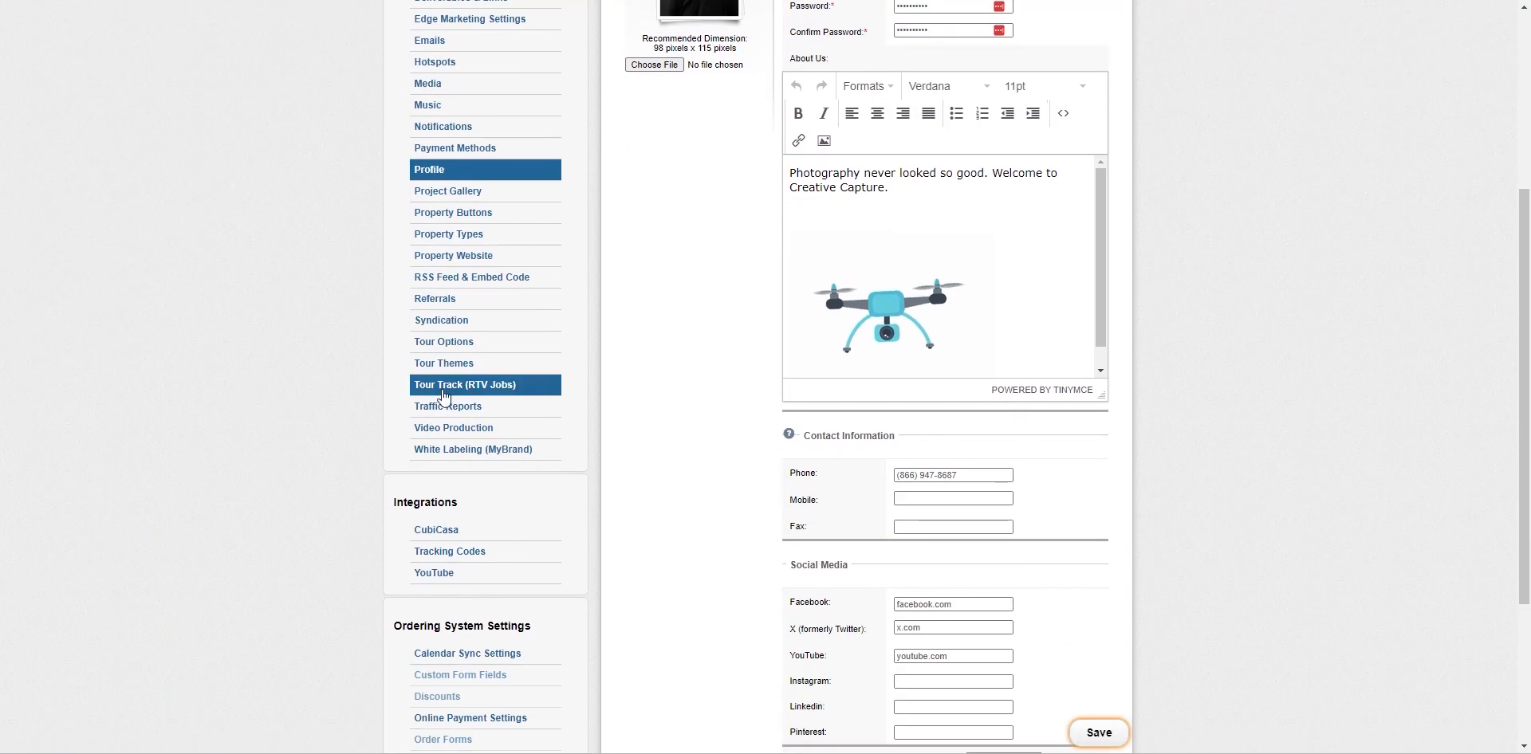
Review the Tour Track (RTV Jobs) settings, then return to the Orders list
left_click(487, 389)
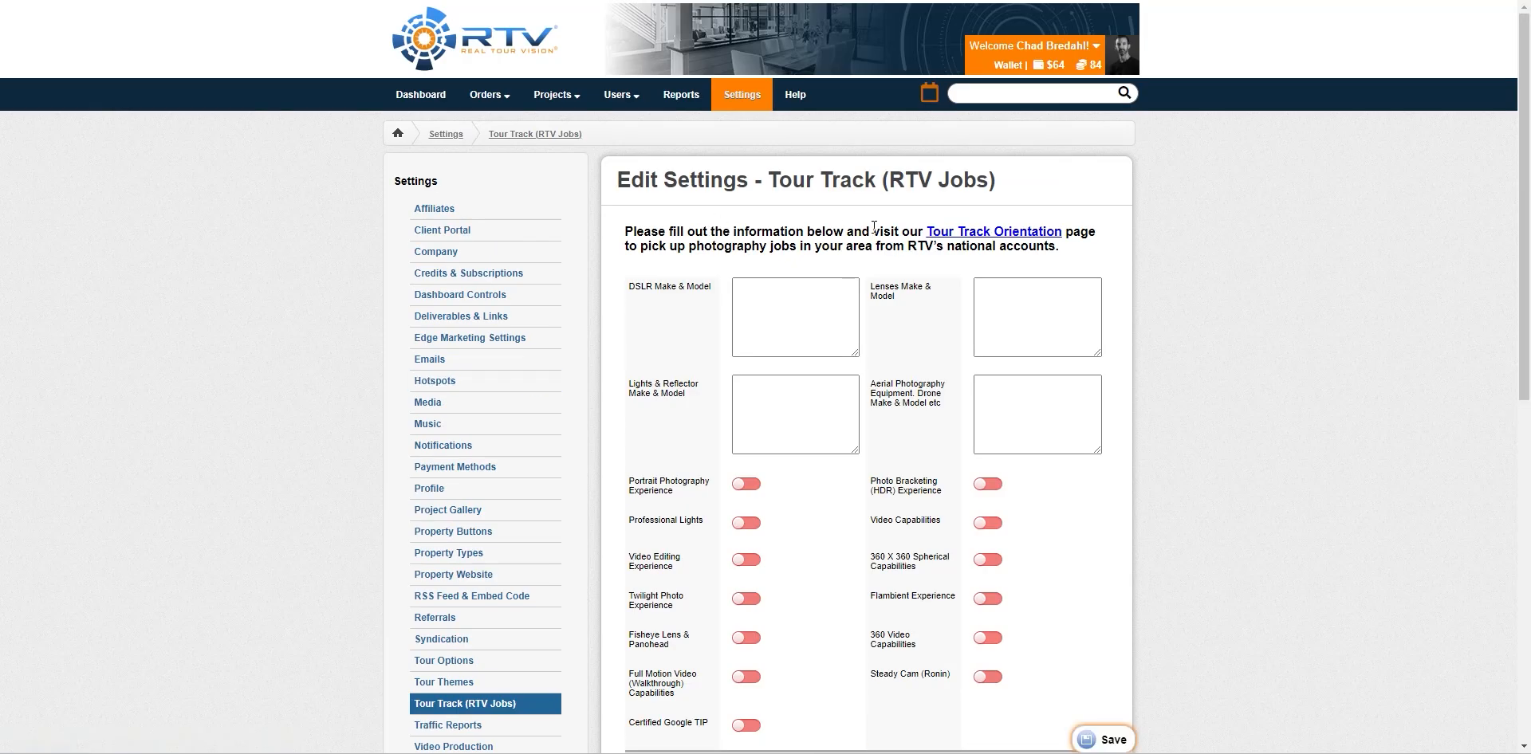
scroll(1047, 456, "down", 1)
scroll(1046, 456, "down", 7)
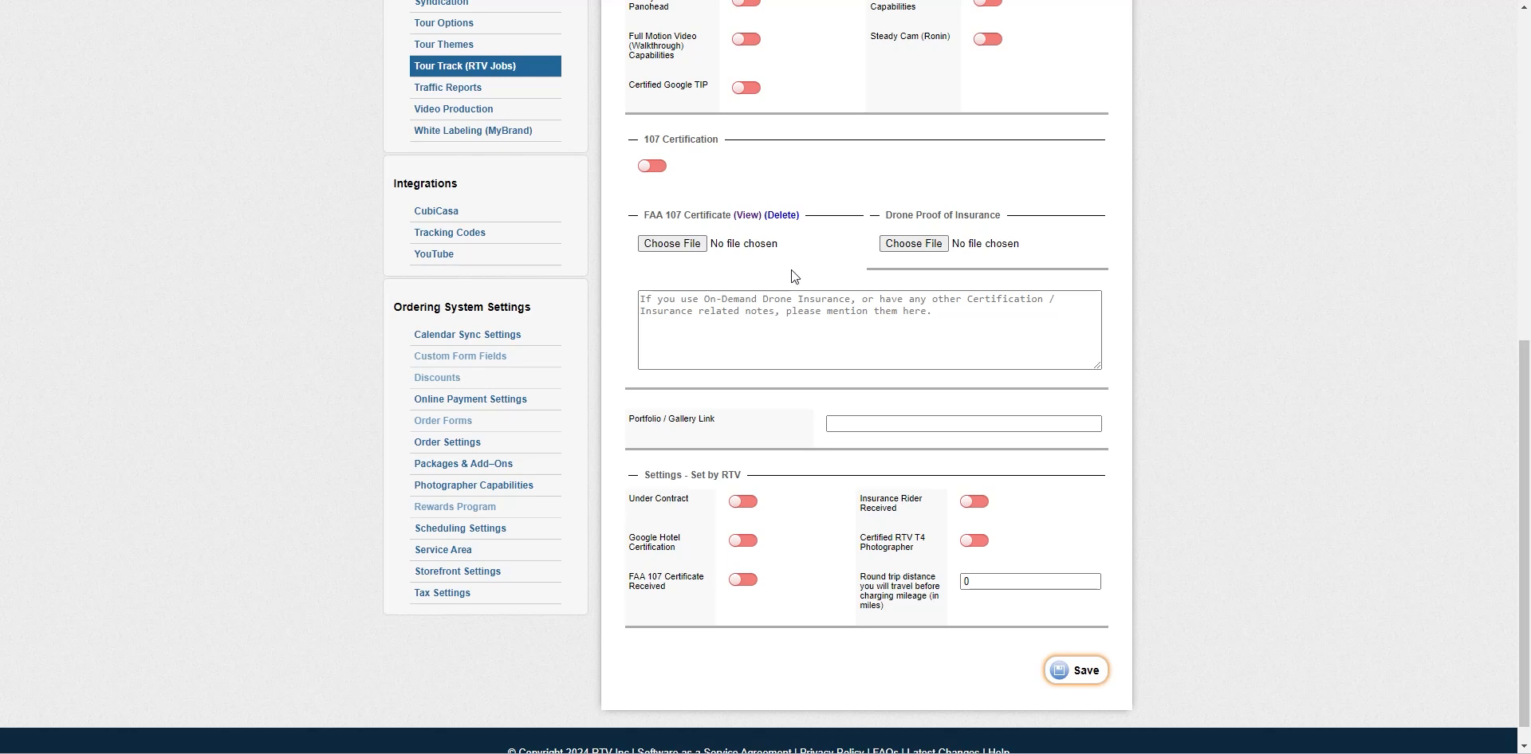
scroll(339, 359, "up", 8)
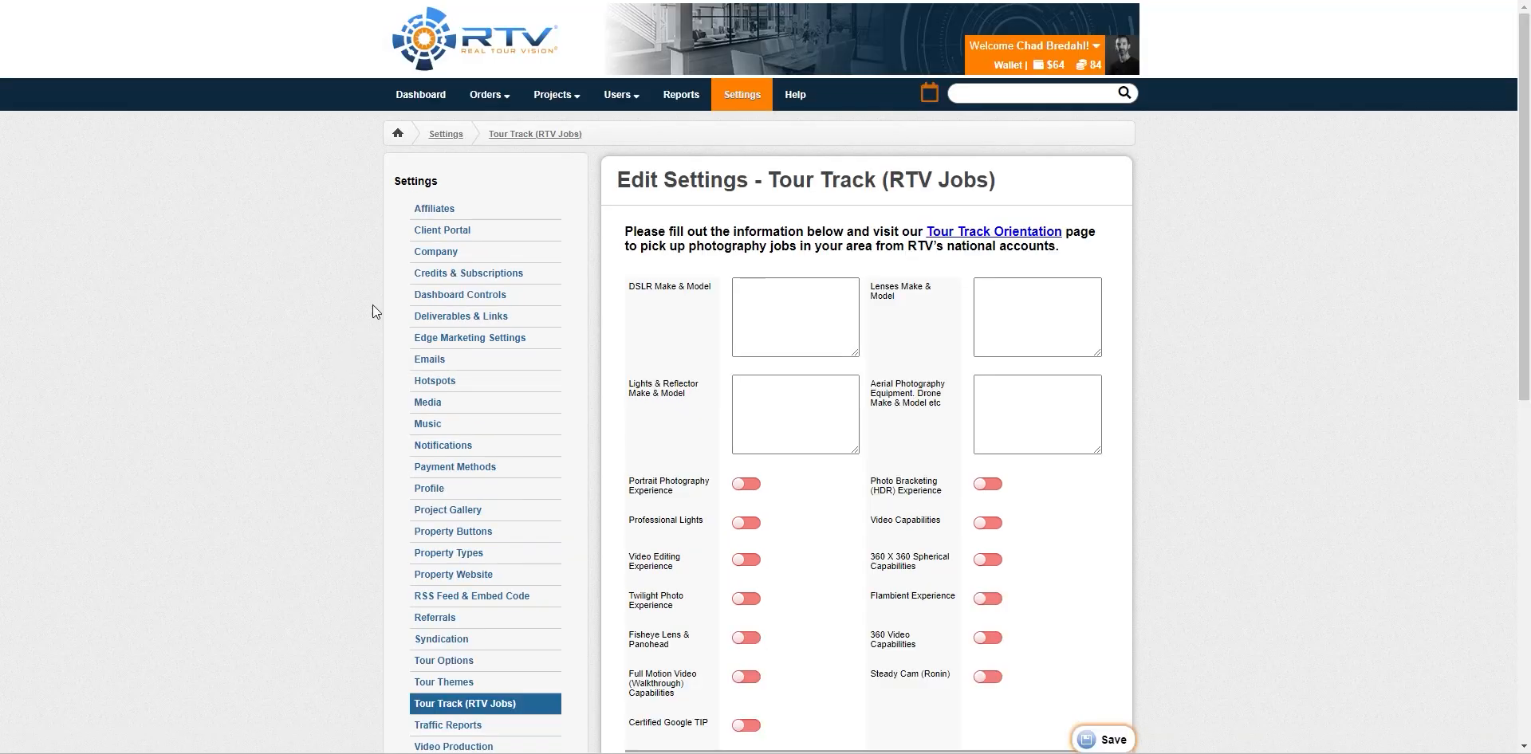
left_click(493, 97)
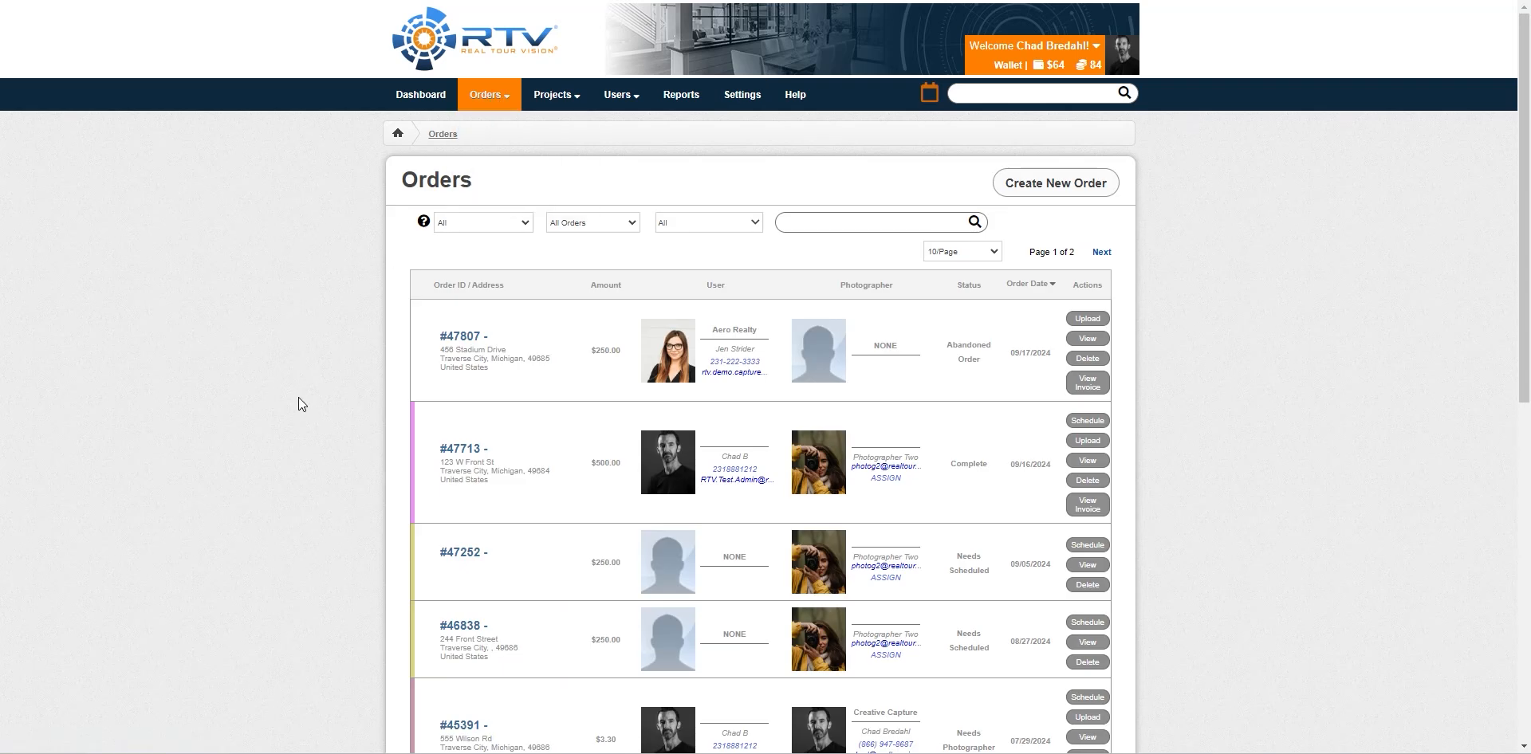
scroll(301, 386, "down", 2)
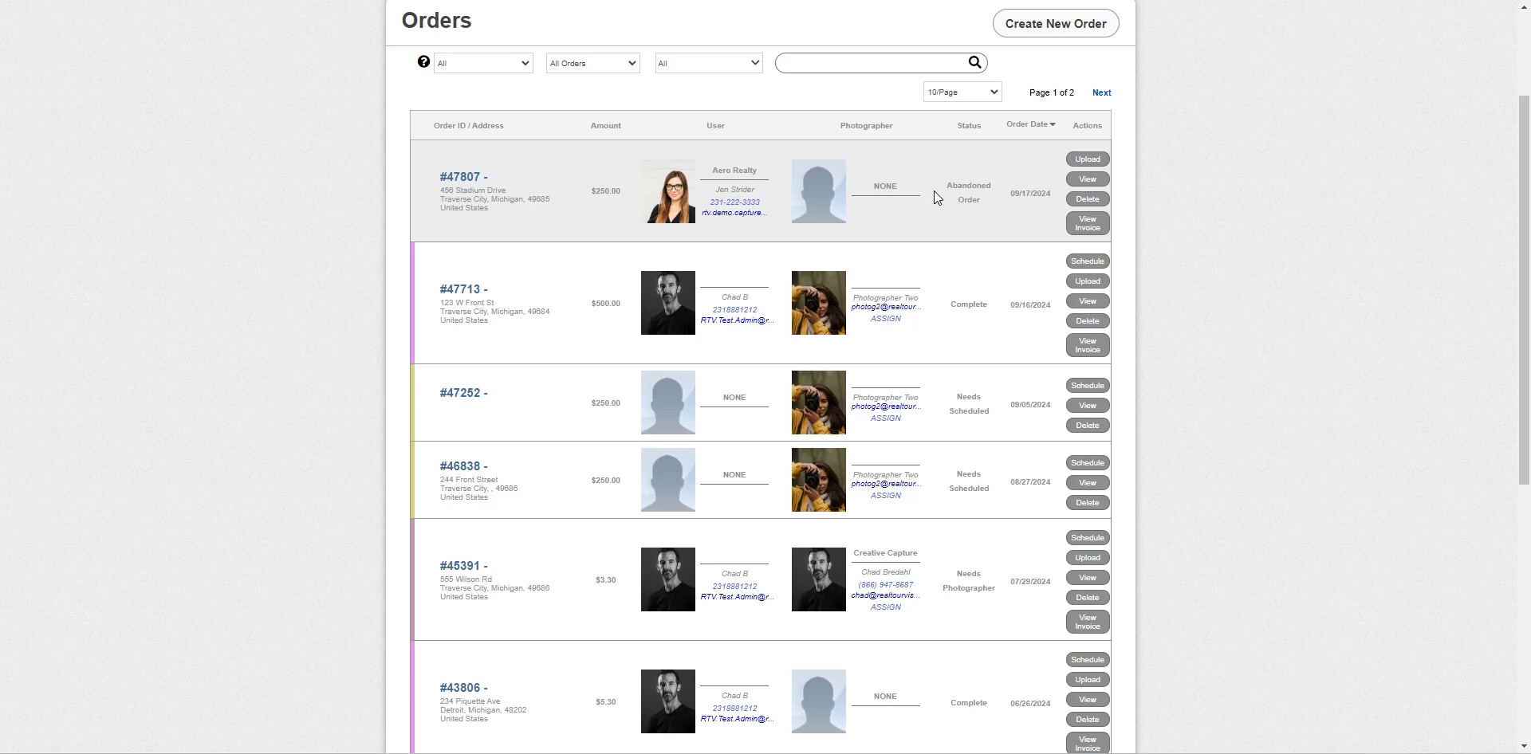
scroll(936, 192, "up", 2)
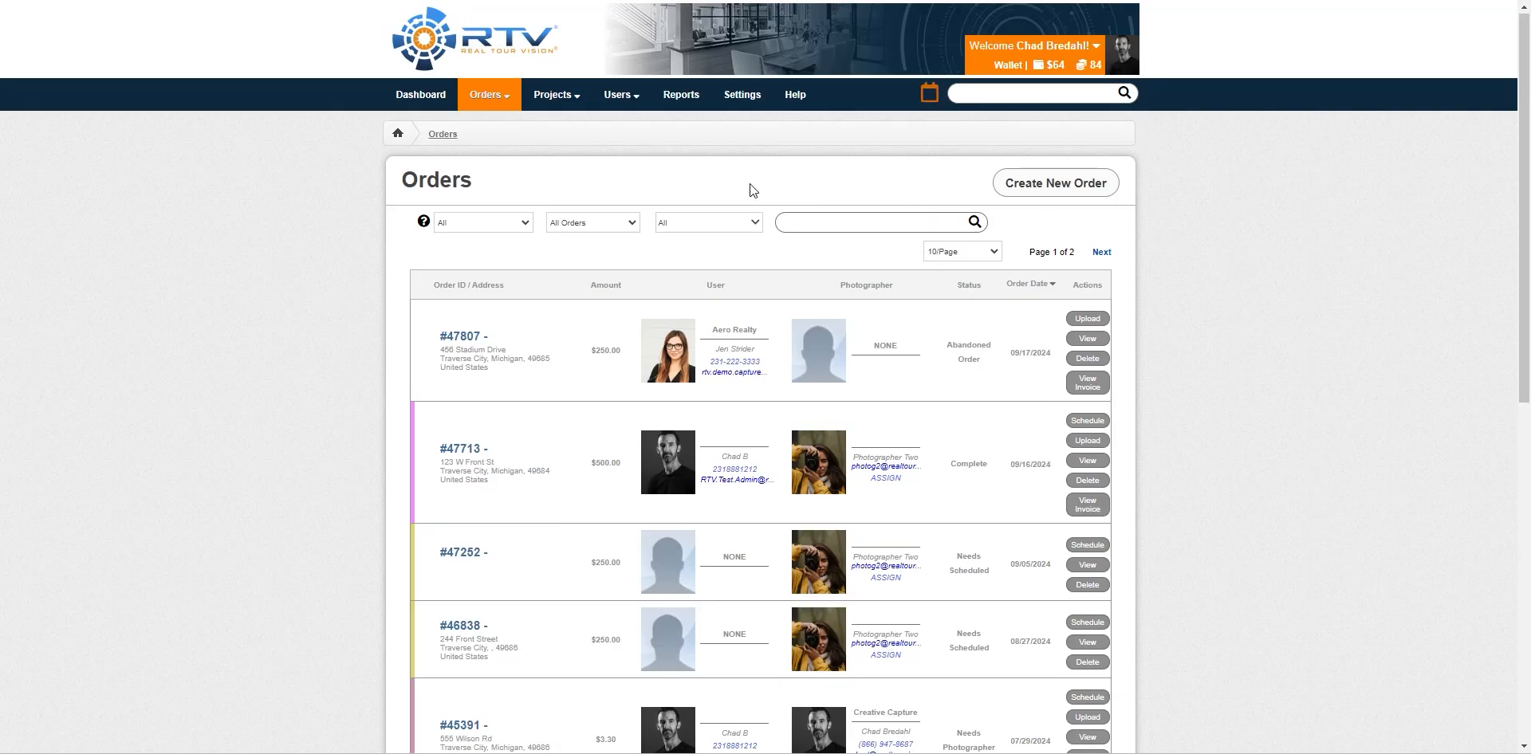
Start a new order, trying the Businesses & Rentals category with Media-Only Delivery
left_click(1059, 185)
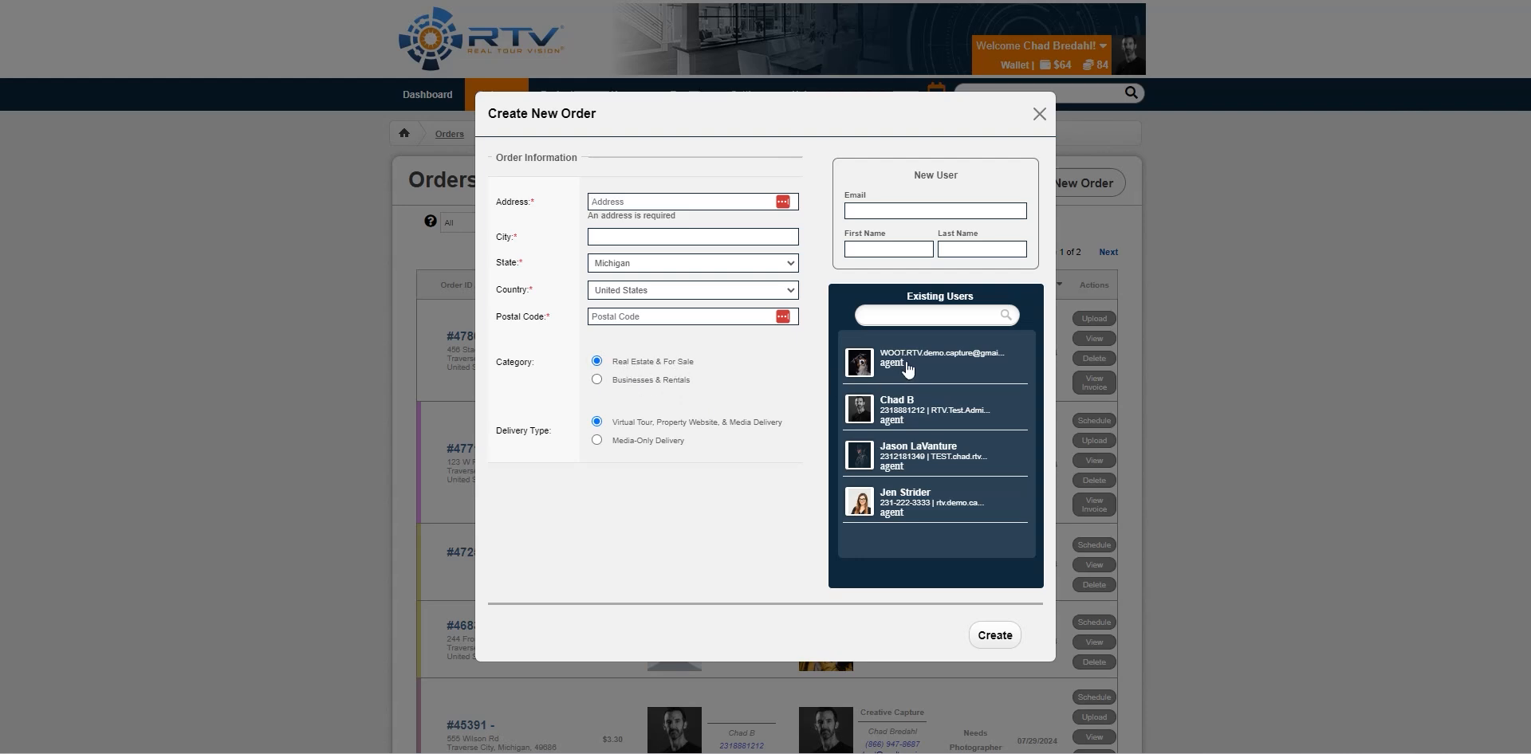
left_click(597, 380)
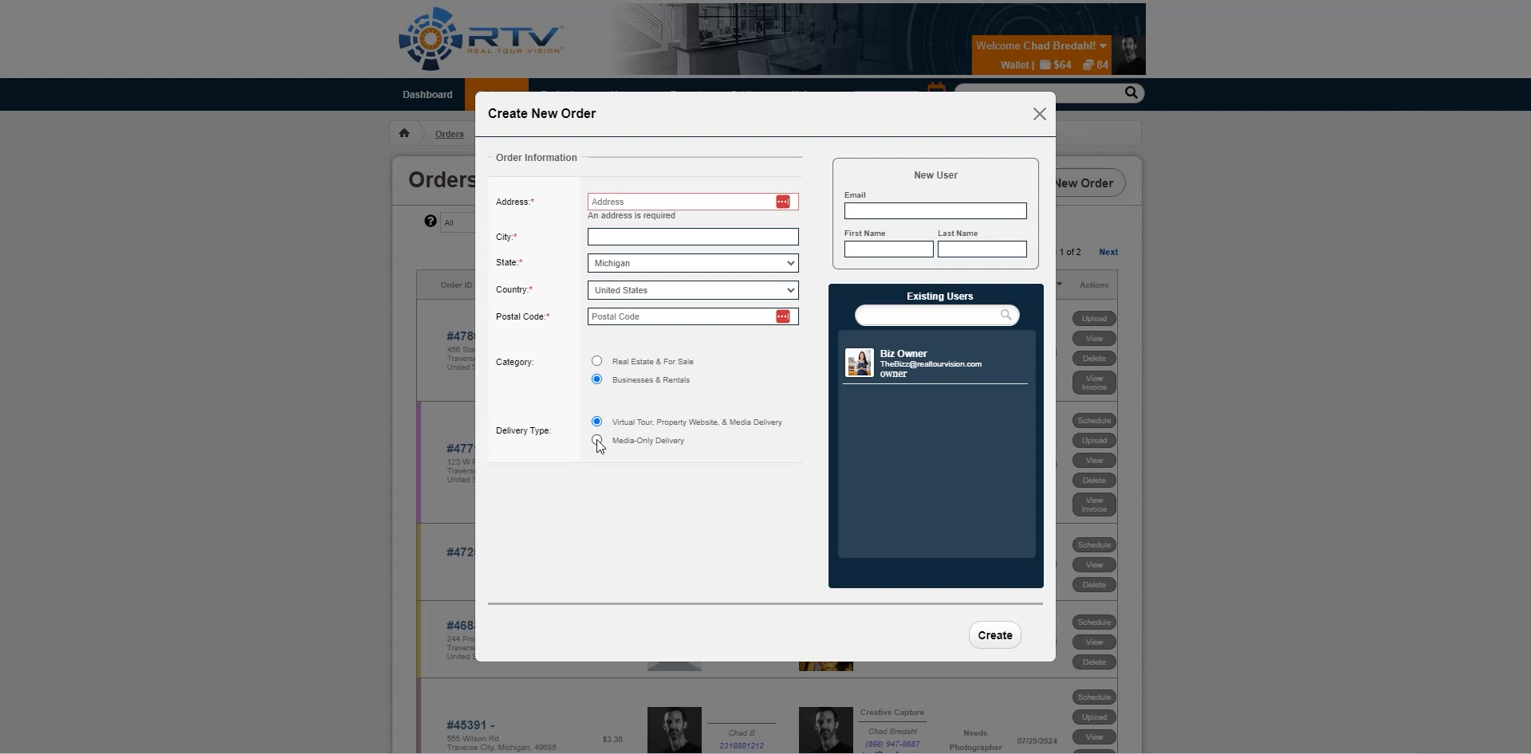
left_click(596, 441)
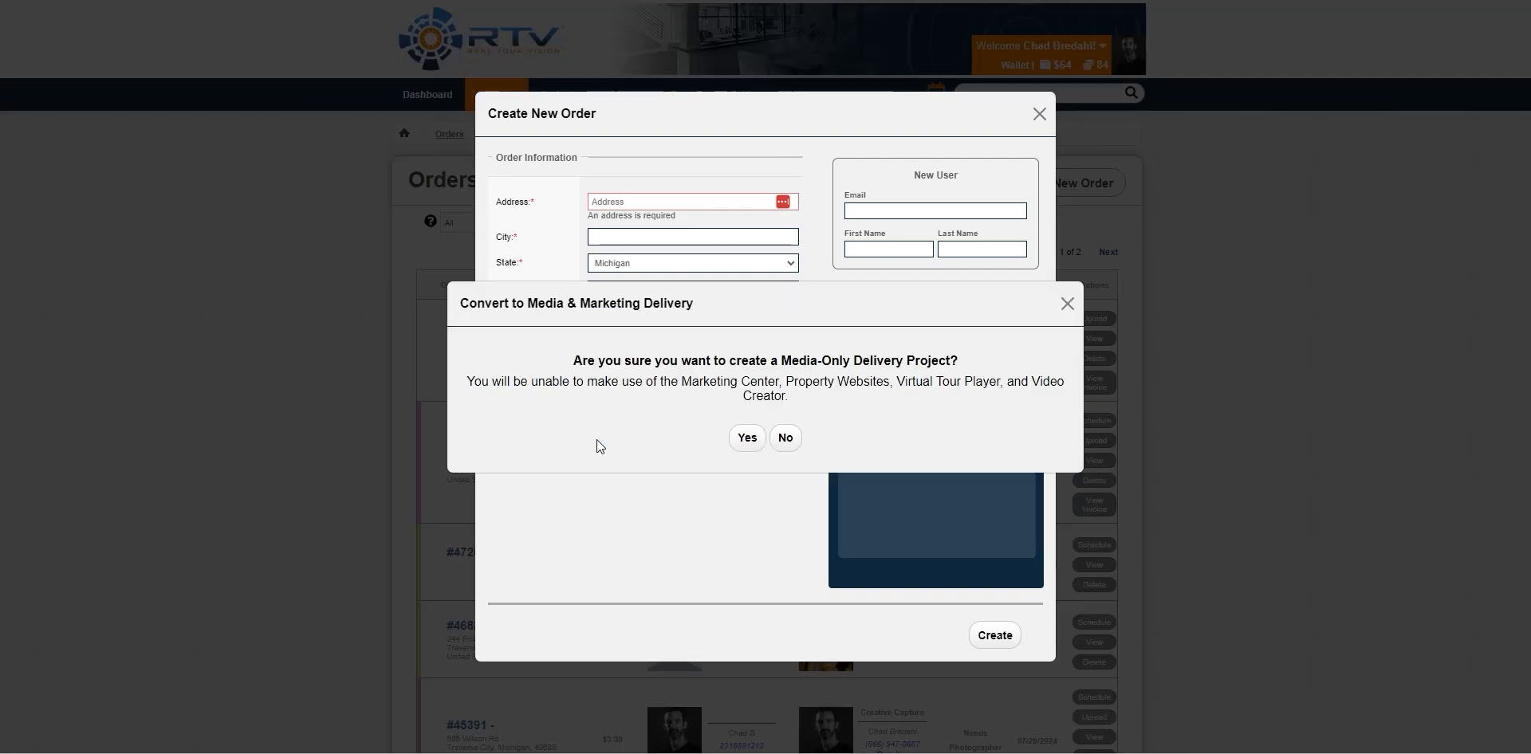
Dismiss the confirmation and reselect Real Estate & For Sale with virtual tour, website and media delivery
left_click(1066, 305)
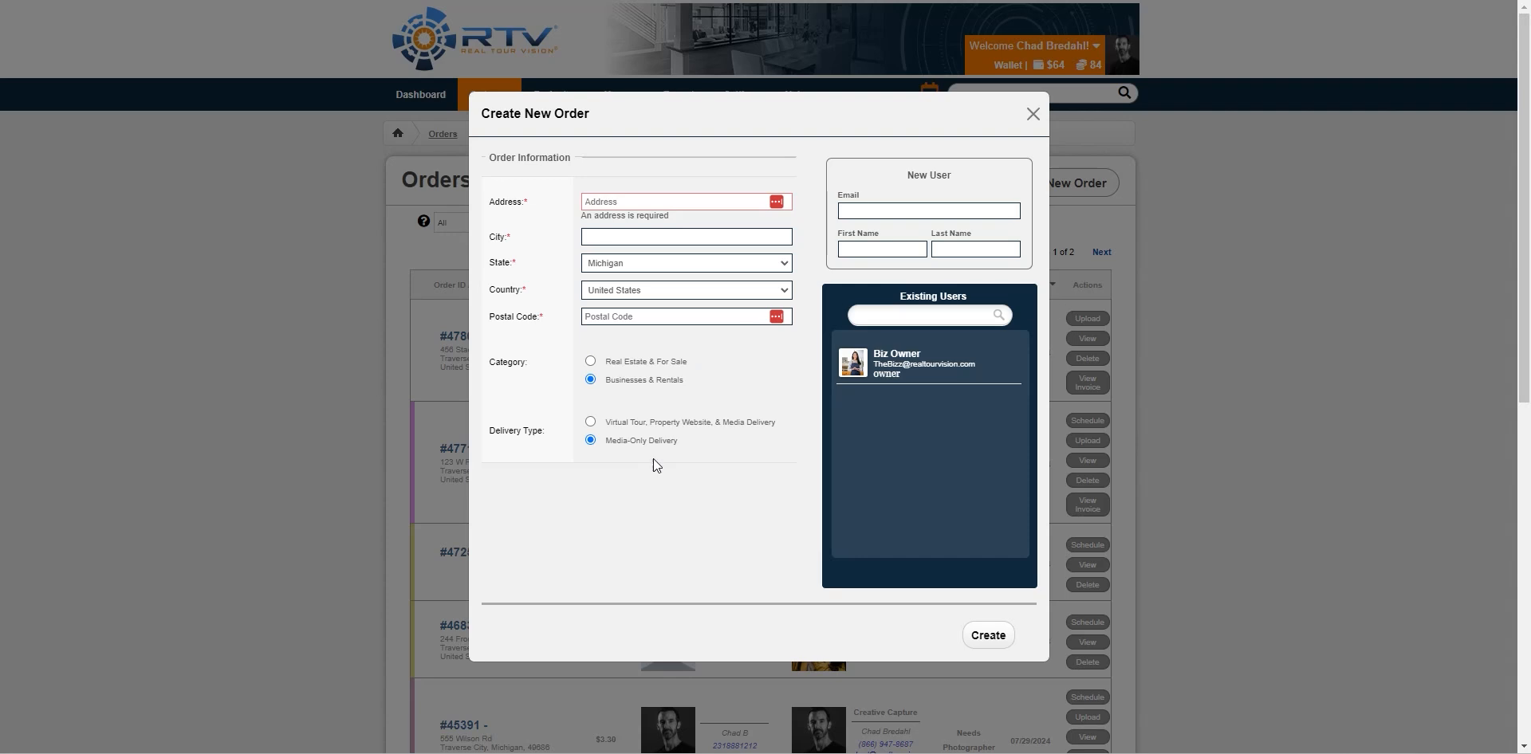
left_click(592, 362)
left_click(591, 423)
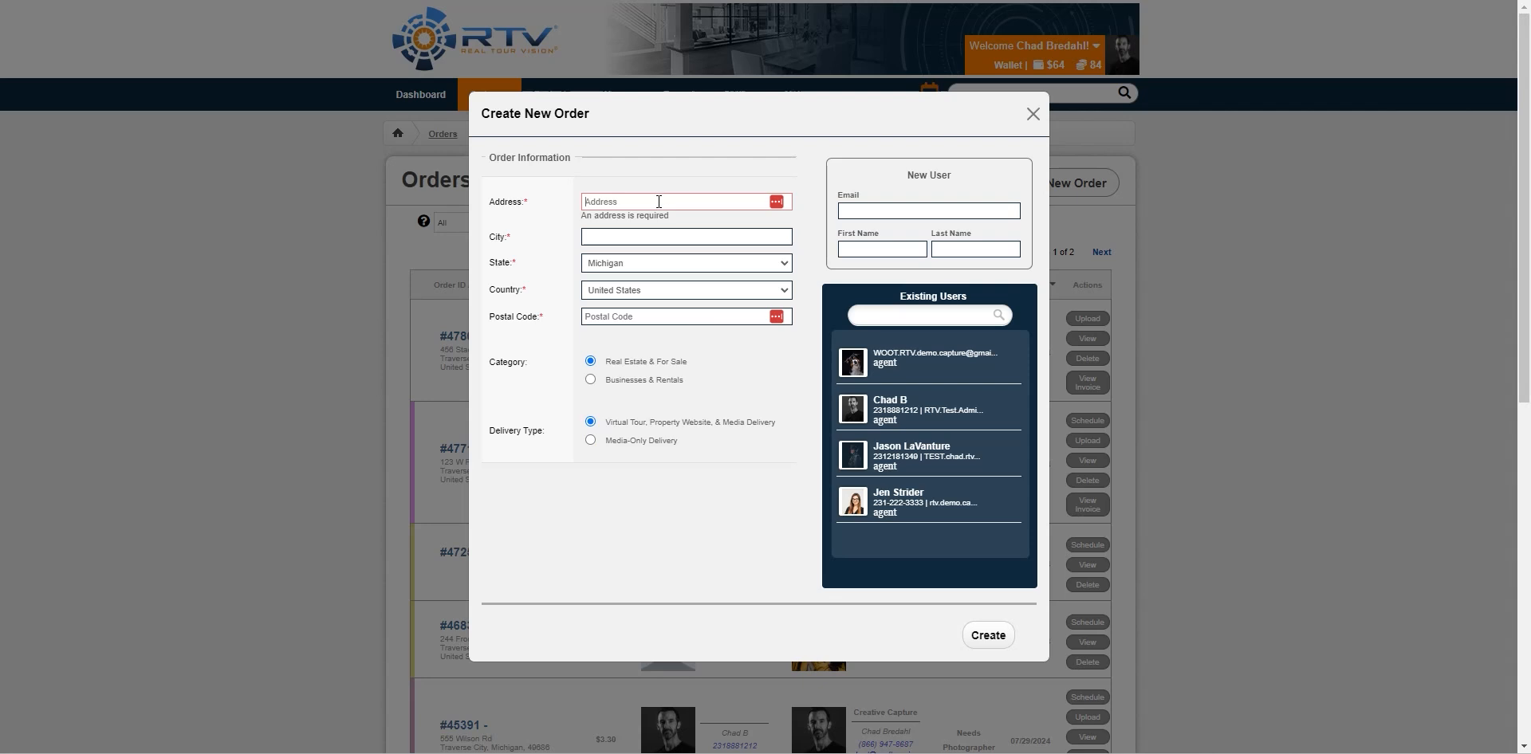
left_click(625, 202)
type("45")
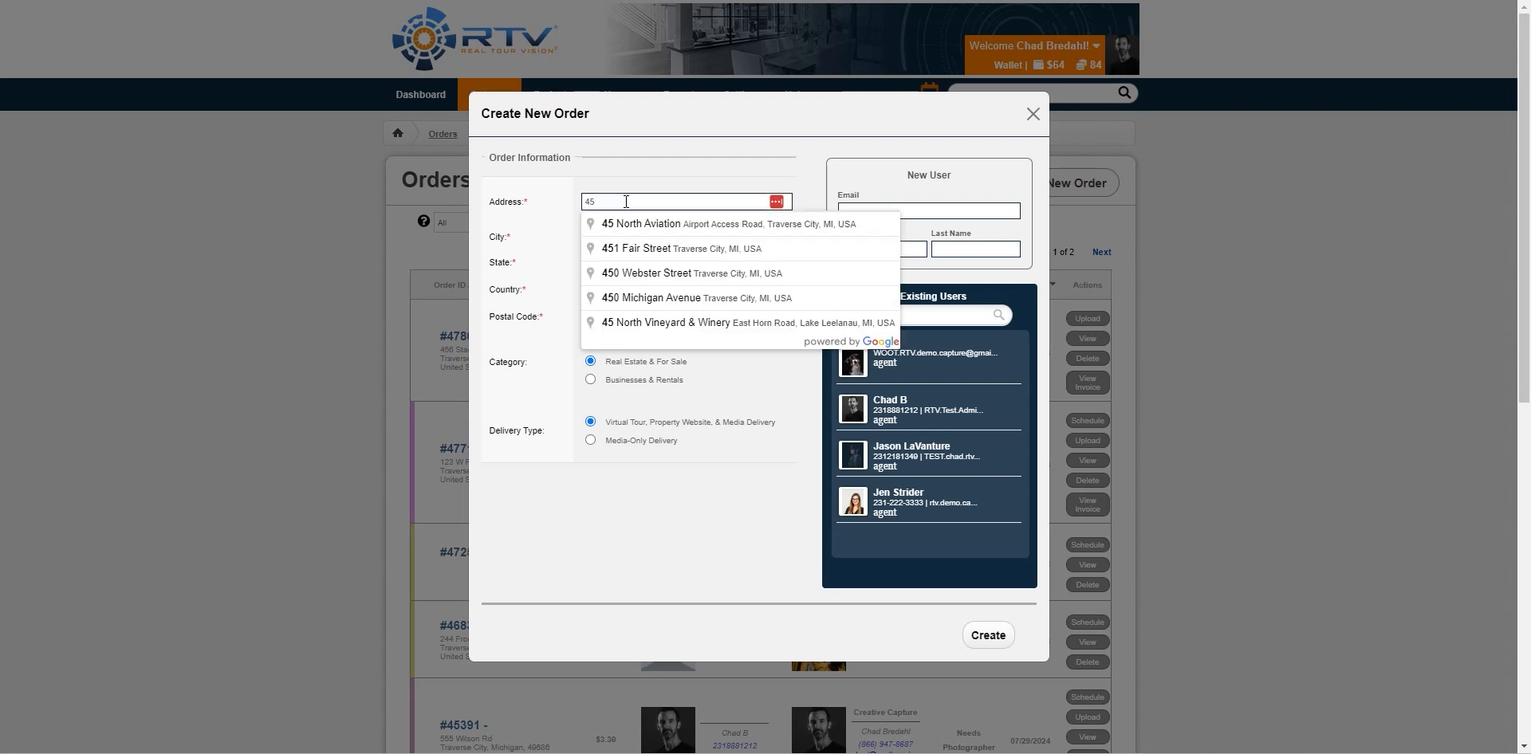
left_click(745, 227)
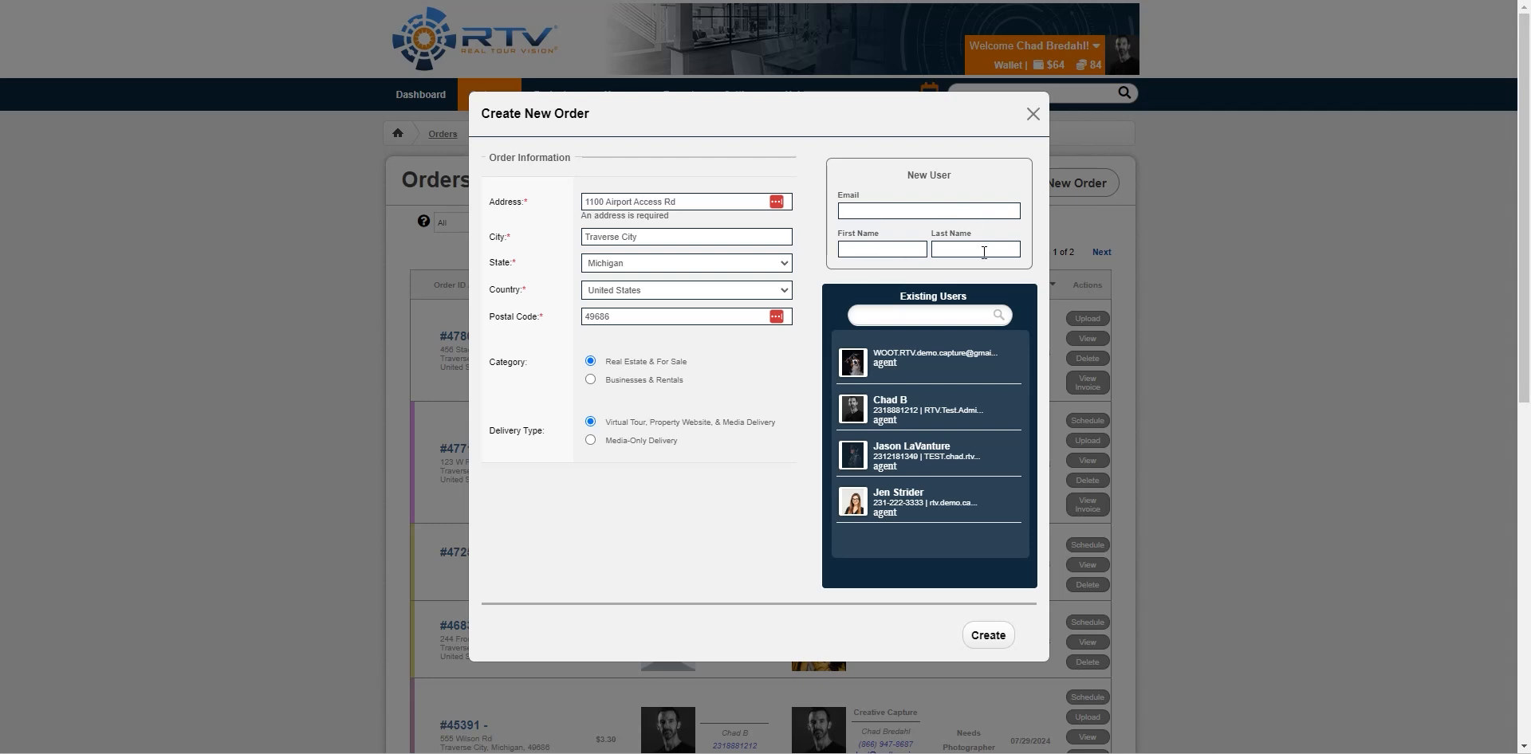
left_click(892, 413)
left_click(989, 638)
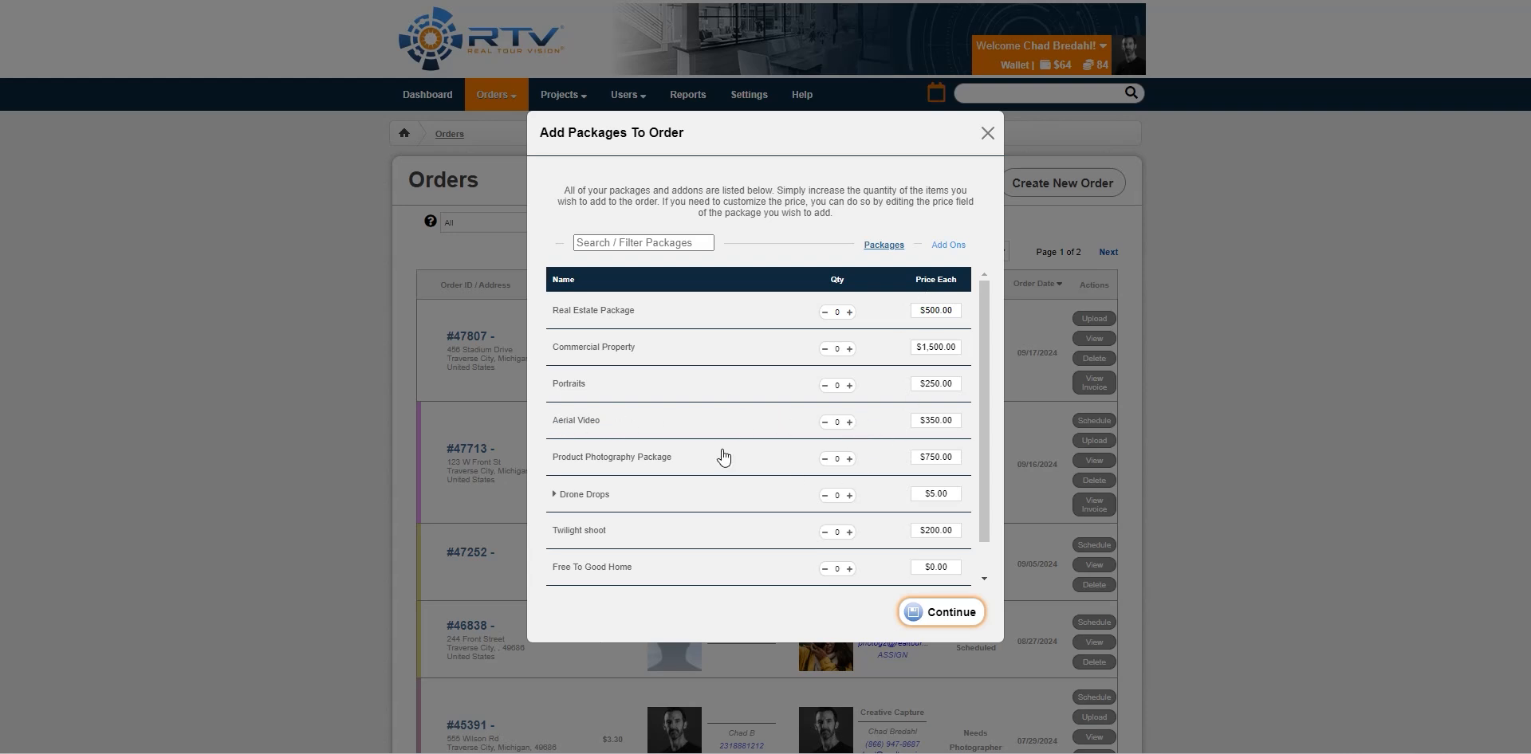
Add one Commercial Property package and one Twilight shoot, then continue to the order's Details page
left_click(850, 350)
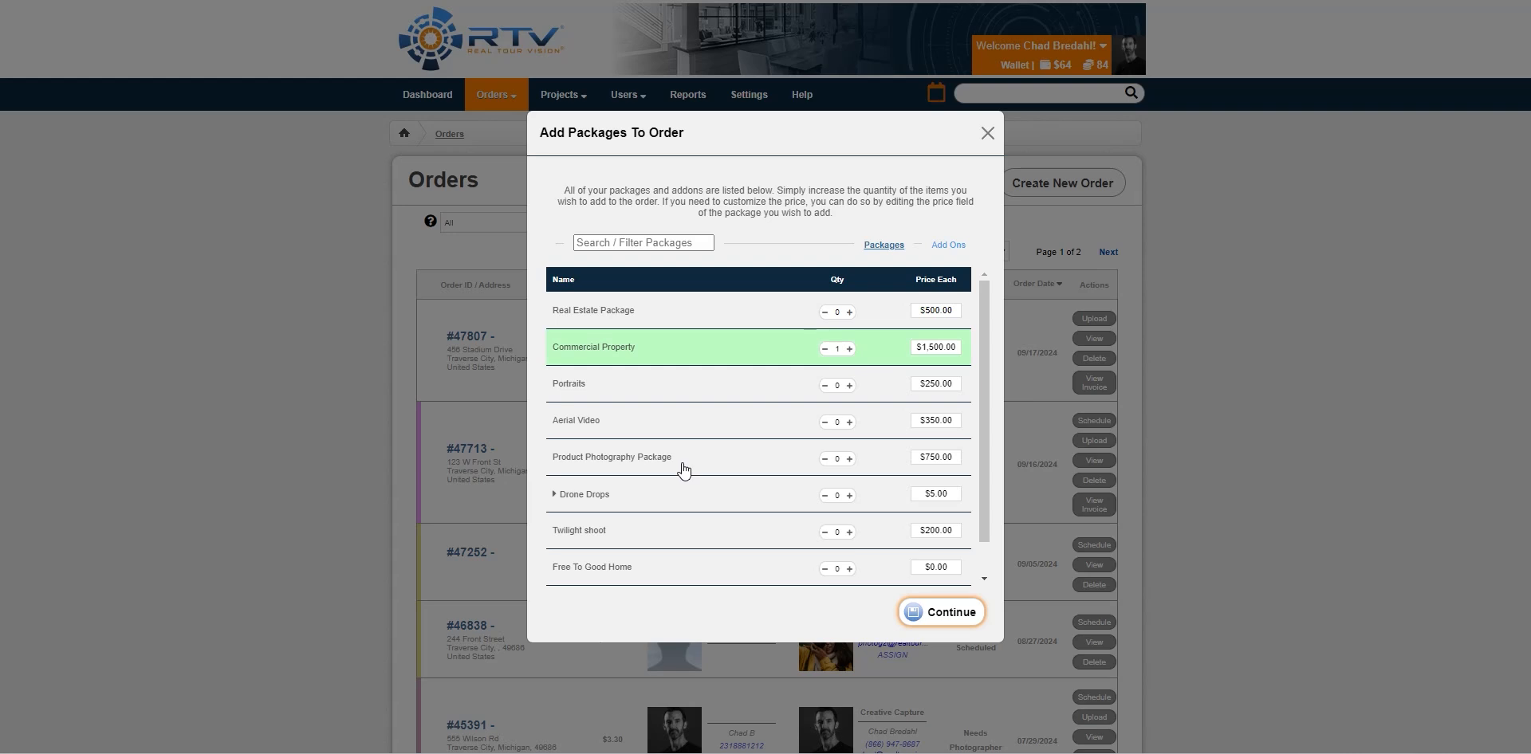
left_click(850, 533)
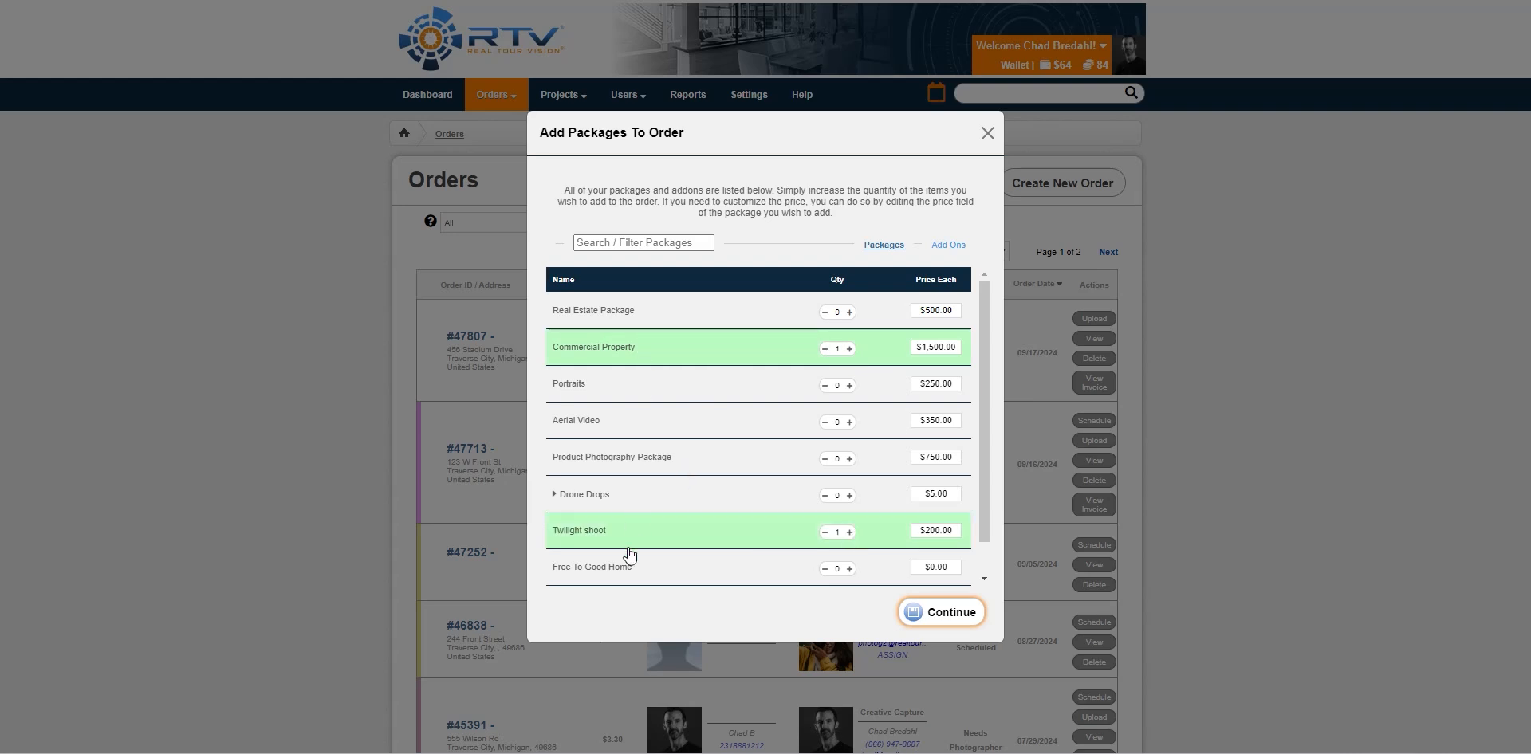
left_click(956, 616)
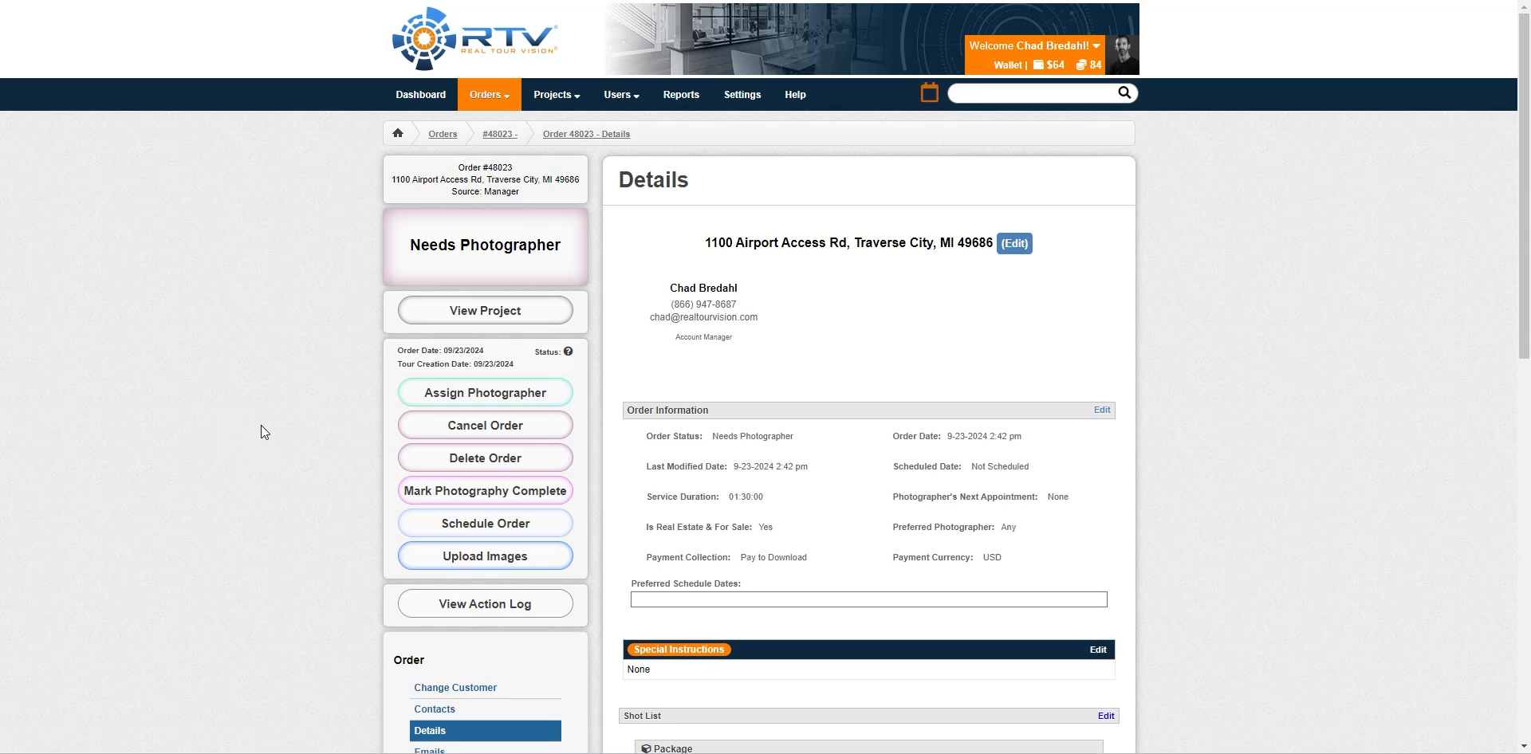
scroll(261, 426, "down", 1)
scroll(261, 401, "down", 1)
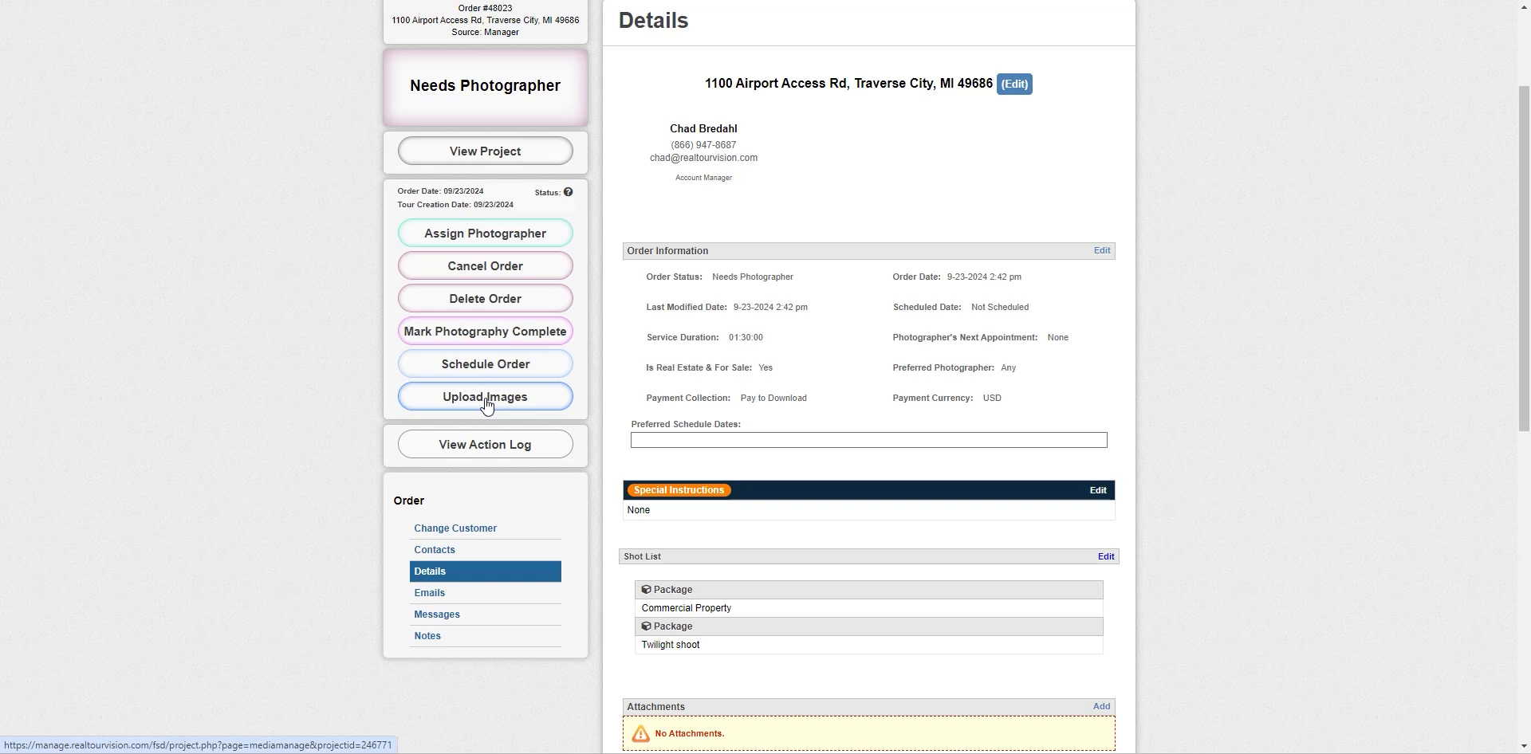
scroll(295, 394, "down", 5)
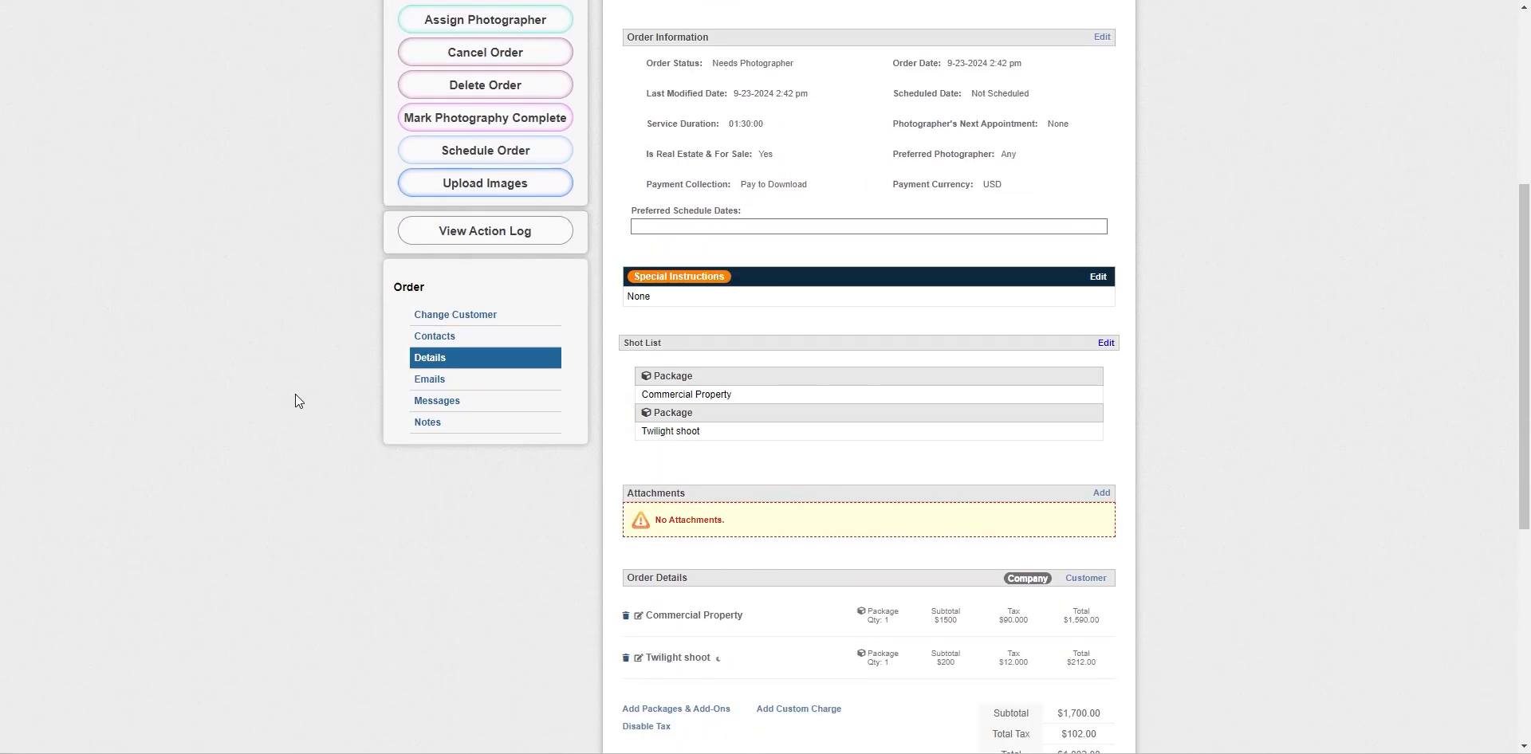
scroll(297, 396, "down", 2)
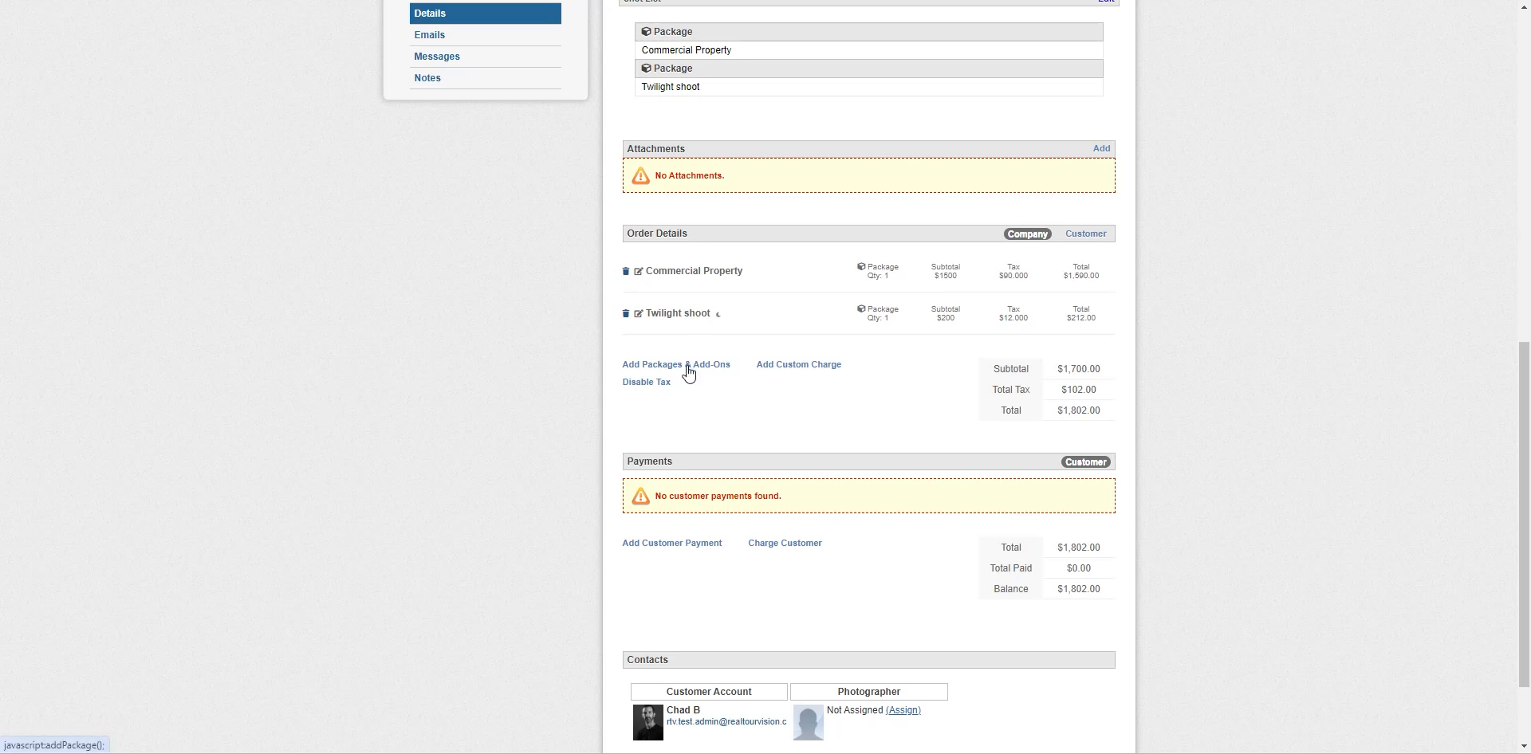
left_click(687, 369)
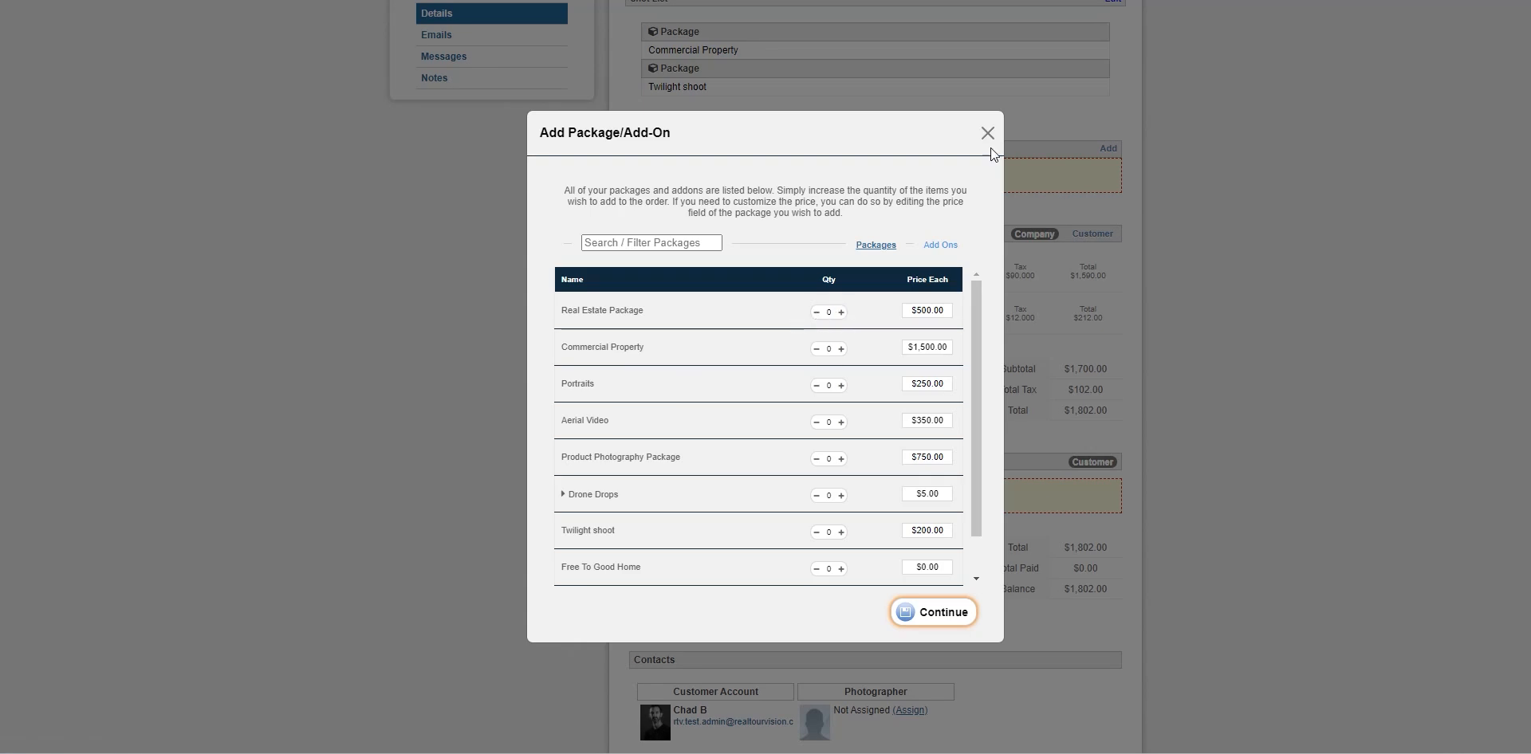
left_click(941, 245)
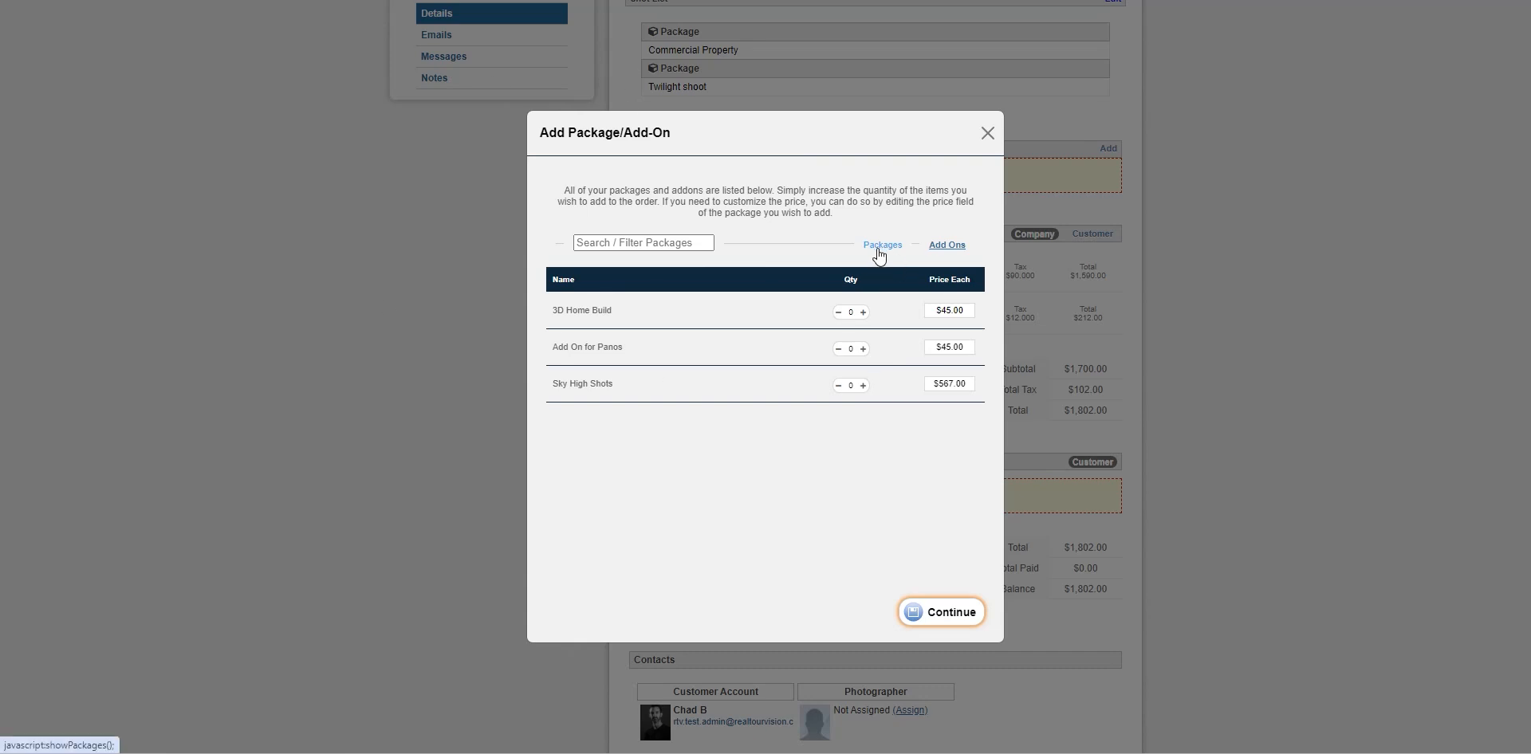
left_click(988, 134)
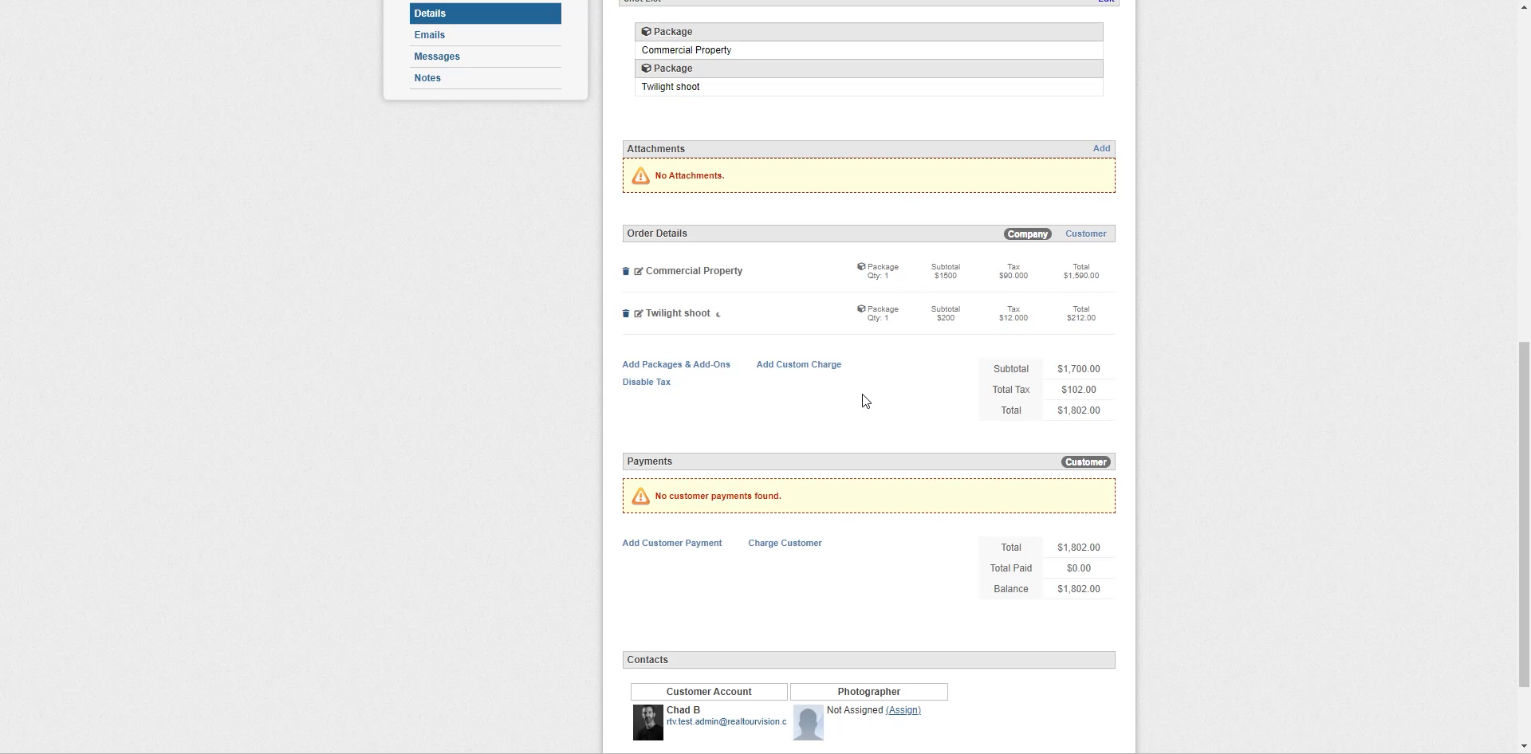
left_click(797, 365)
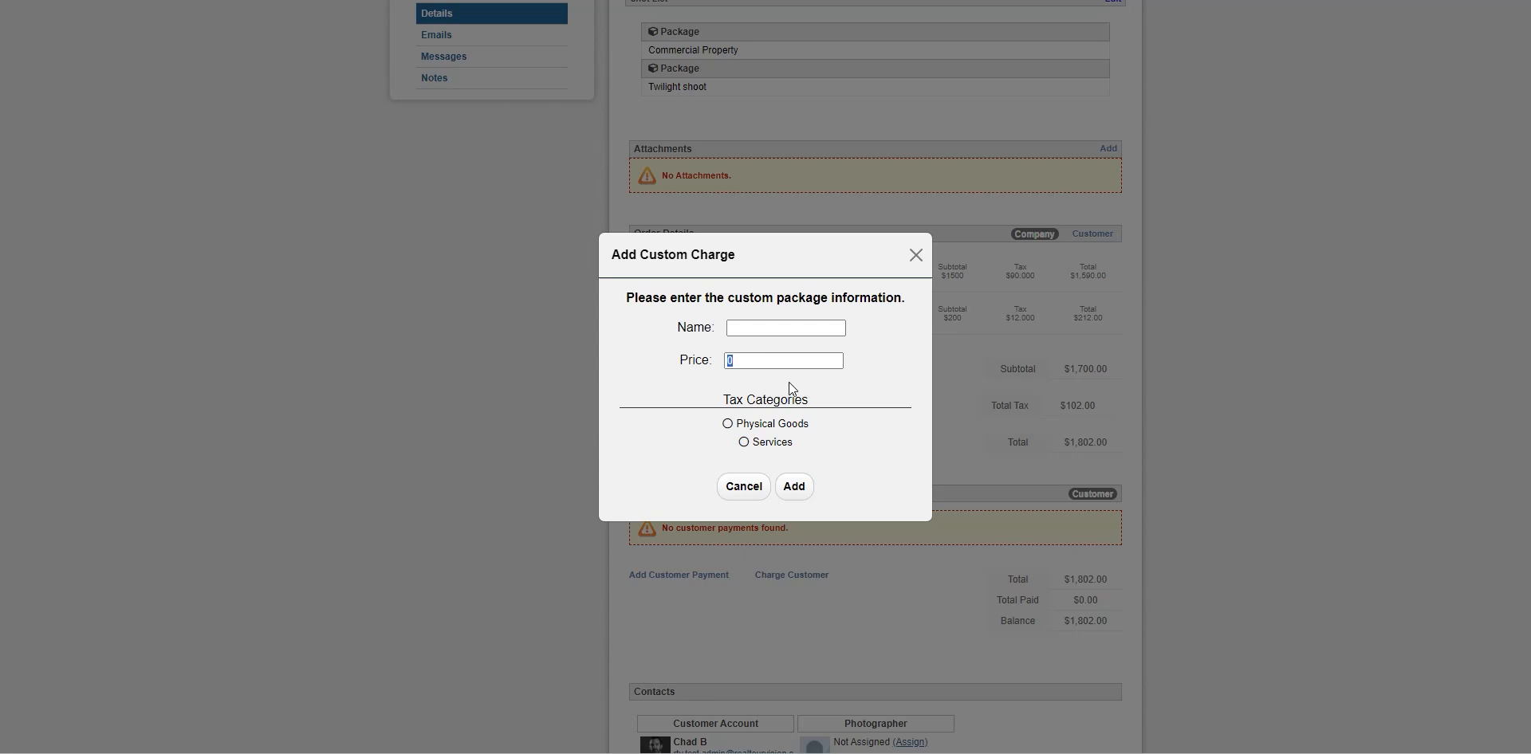
left_click(749, 329)
type("Discount")
double_click(726, 363)
type("-100")
left_click(796, 486)
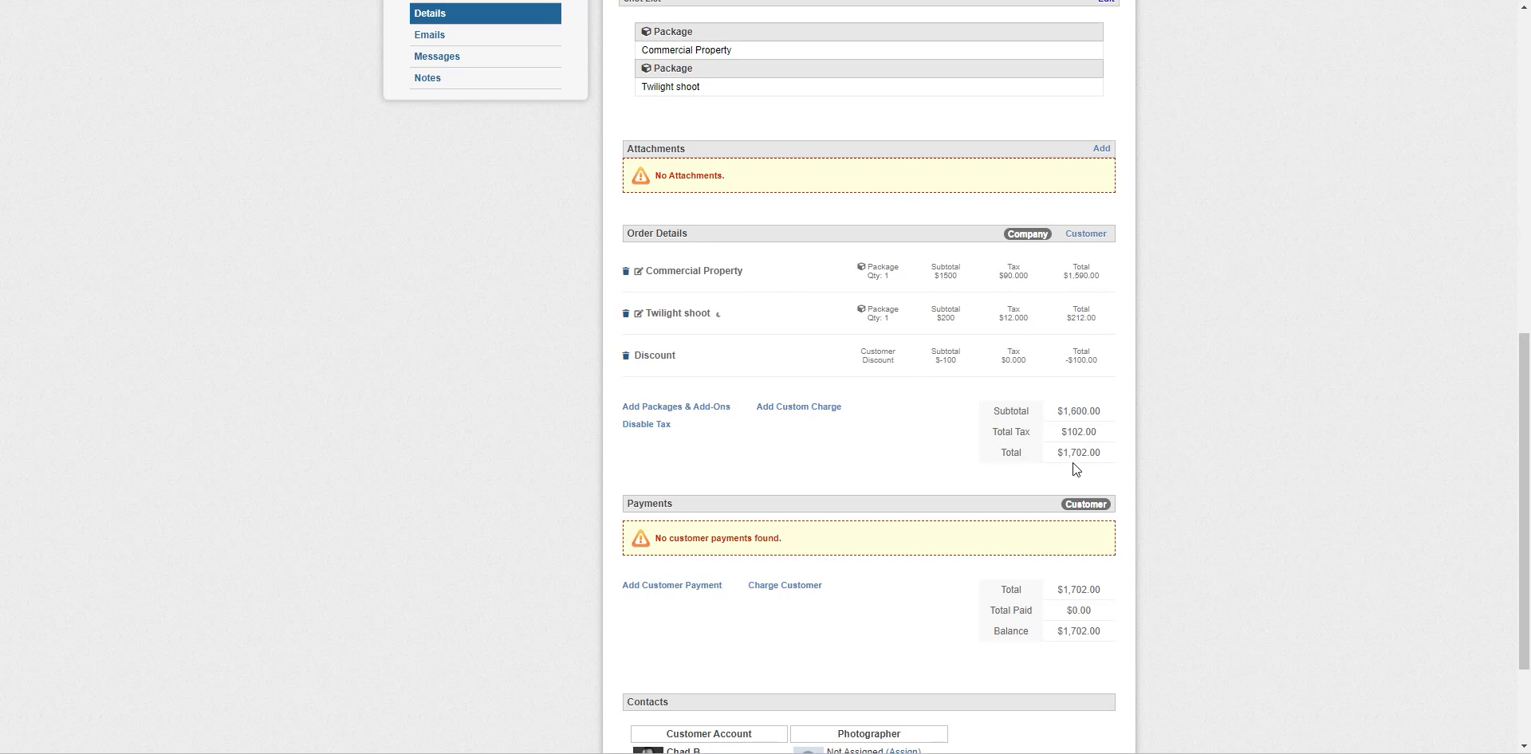
Record a $1,702.00 customer payment with the description 'Paid over the phone.'
scroll(896, 448, "down", 2)
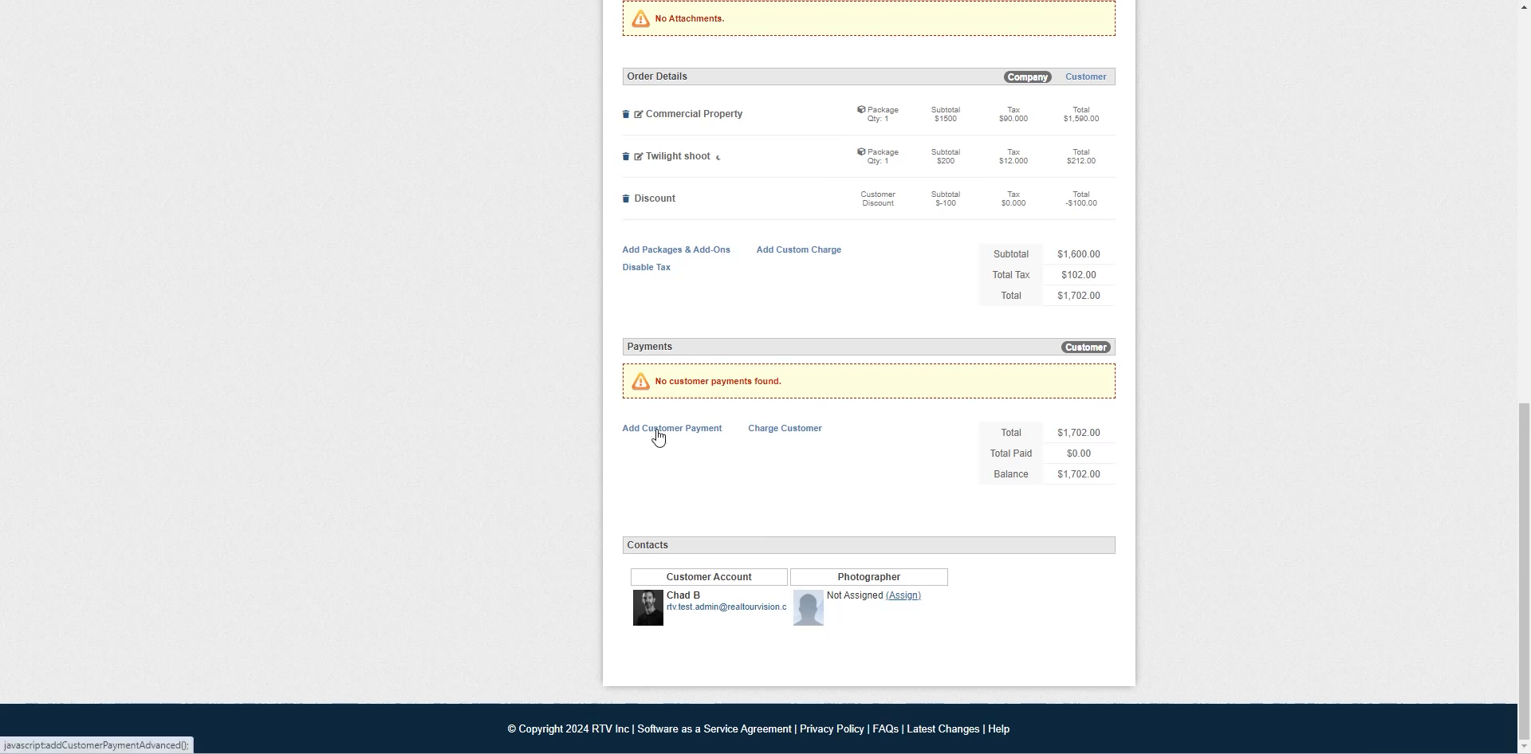
left_click(657, 430)
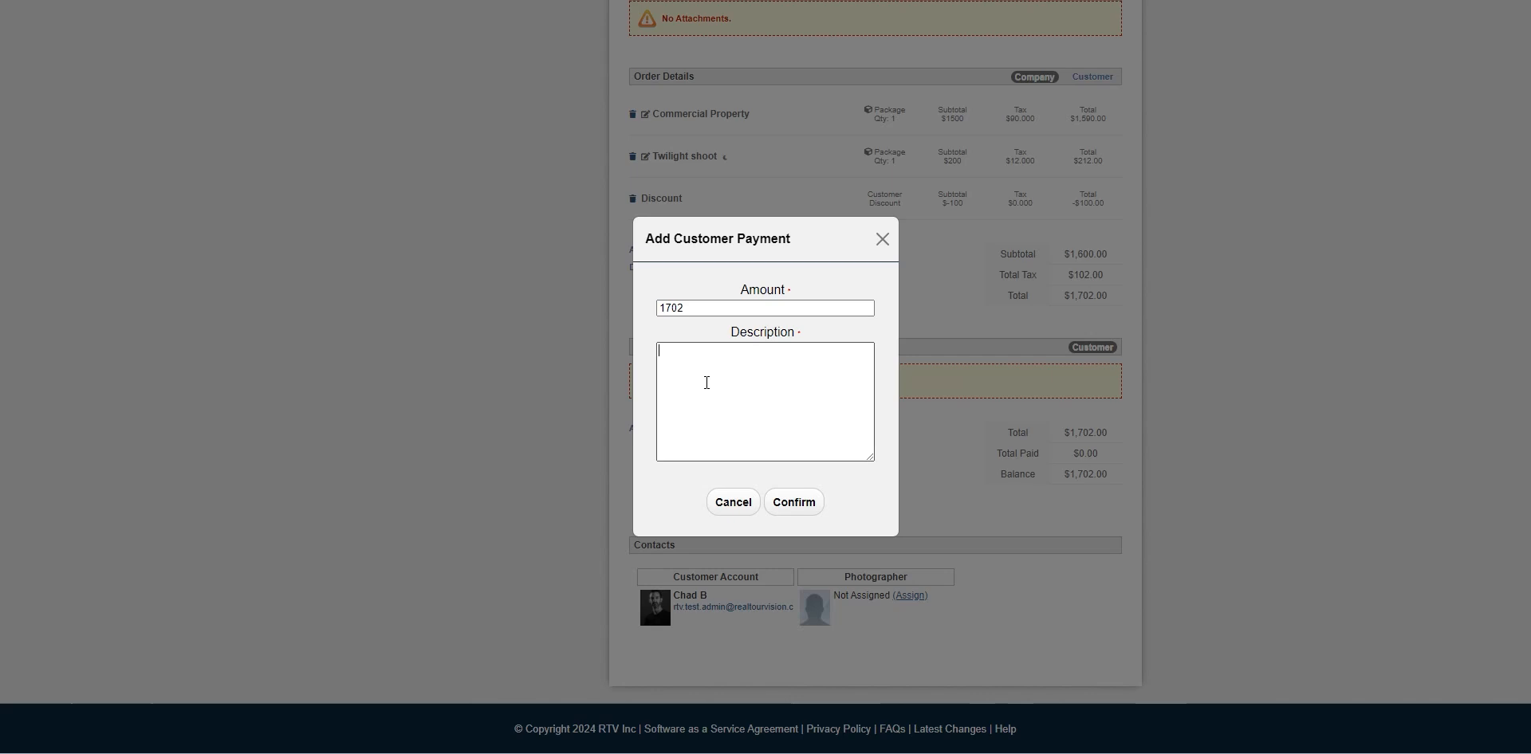
type("Paid over the phone.")
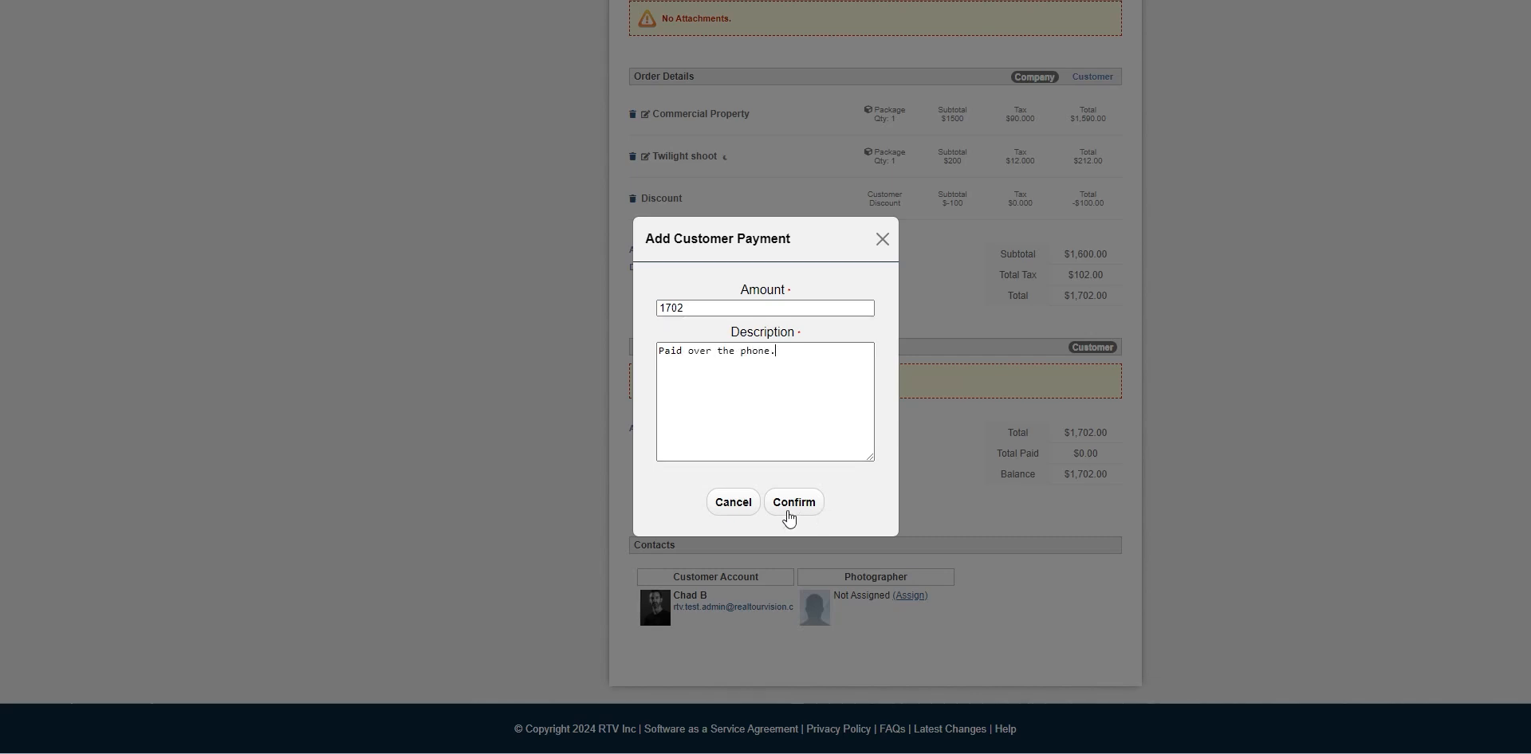
left_click(794, 504)
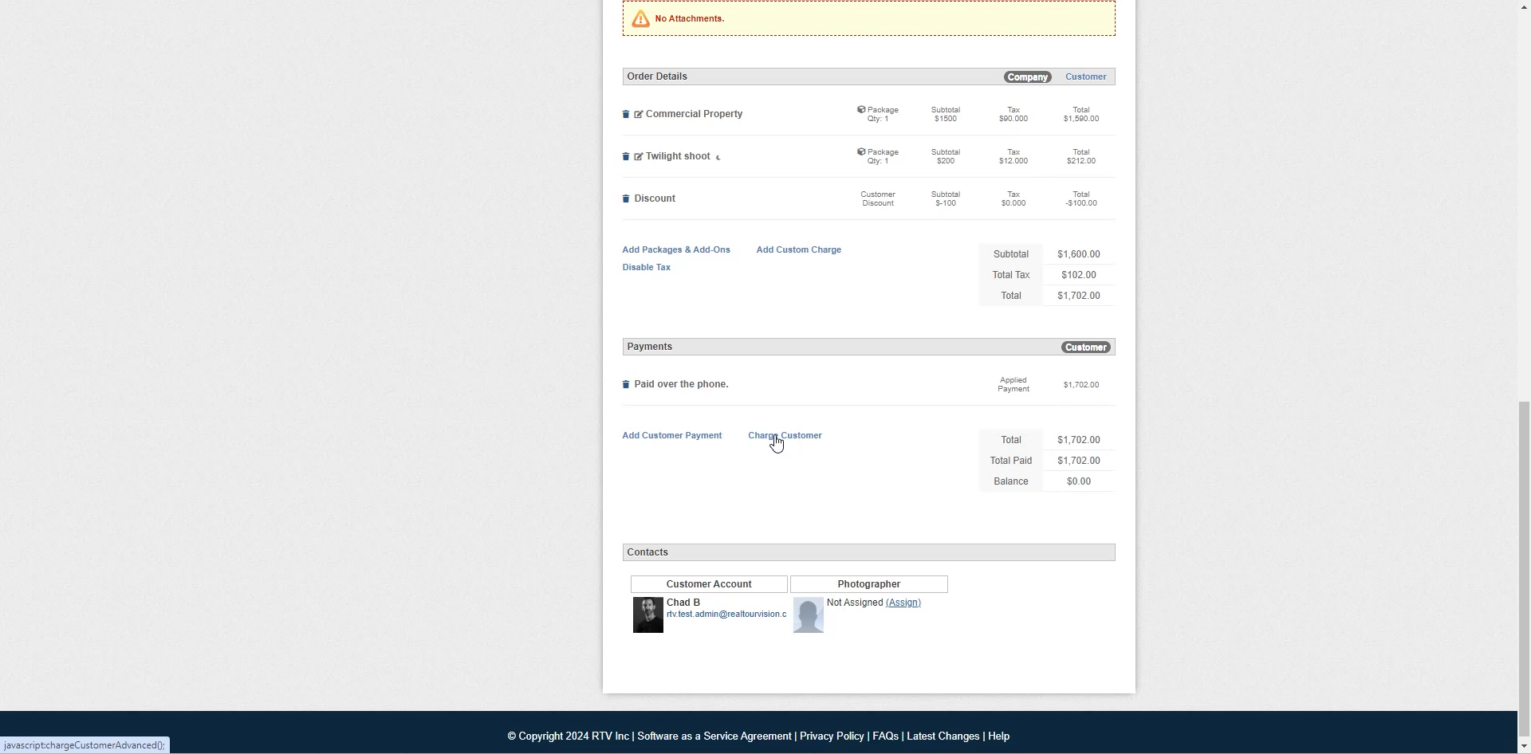
left_click(776, 437)
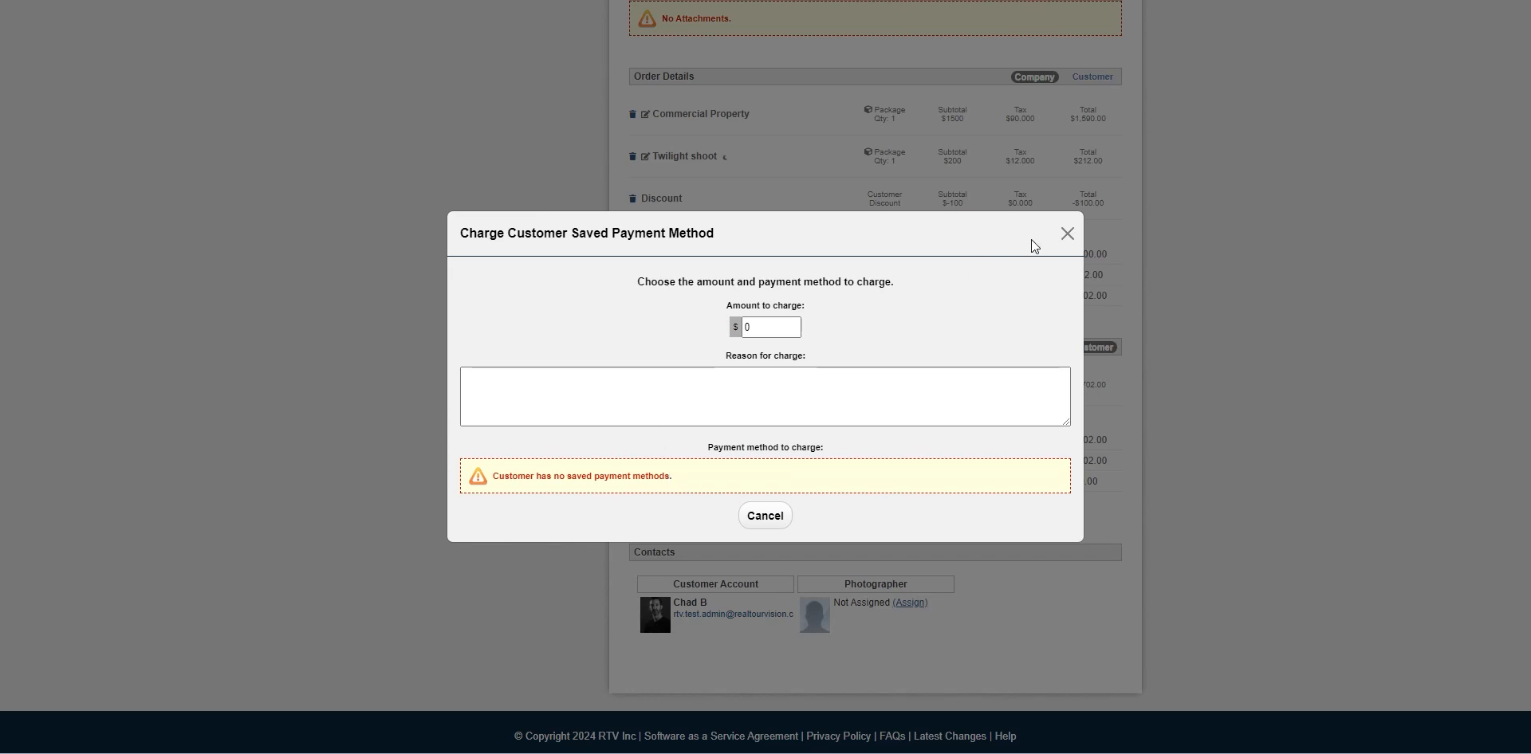
left_click(1067, 233)
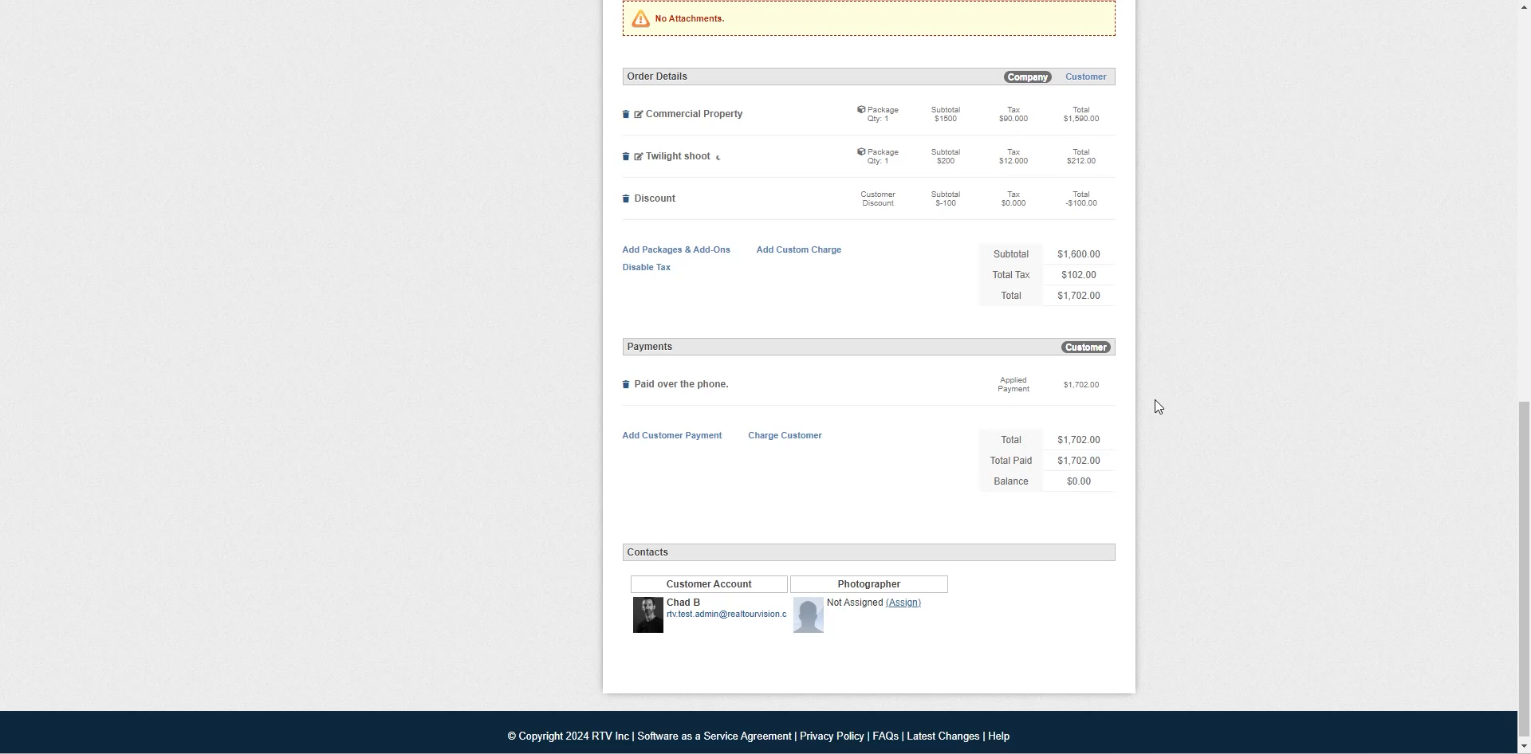
scroll(1157, 398, "up", 15)
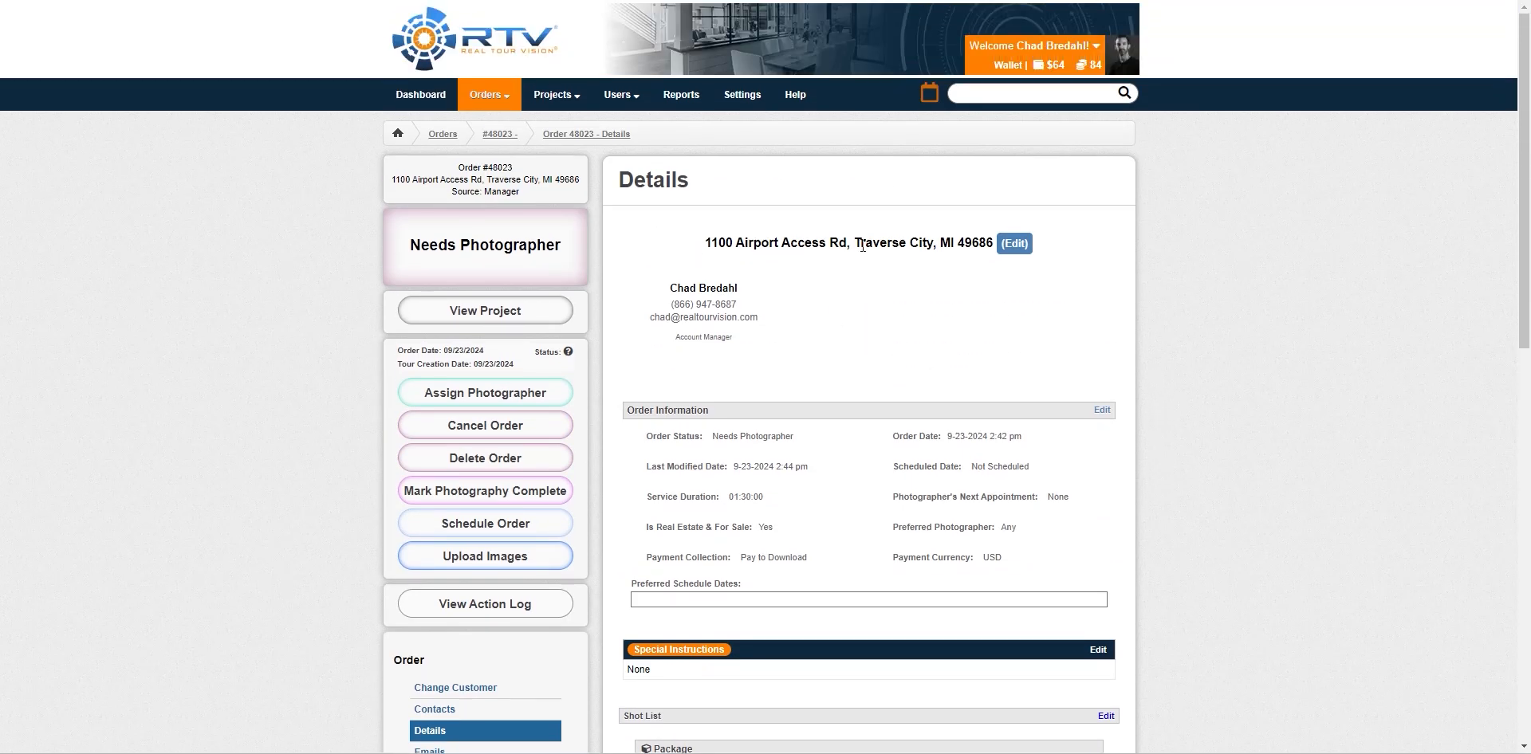
left_click(1013, 244)
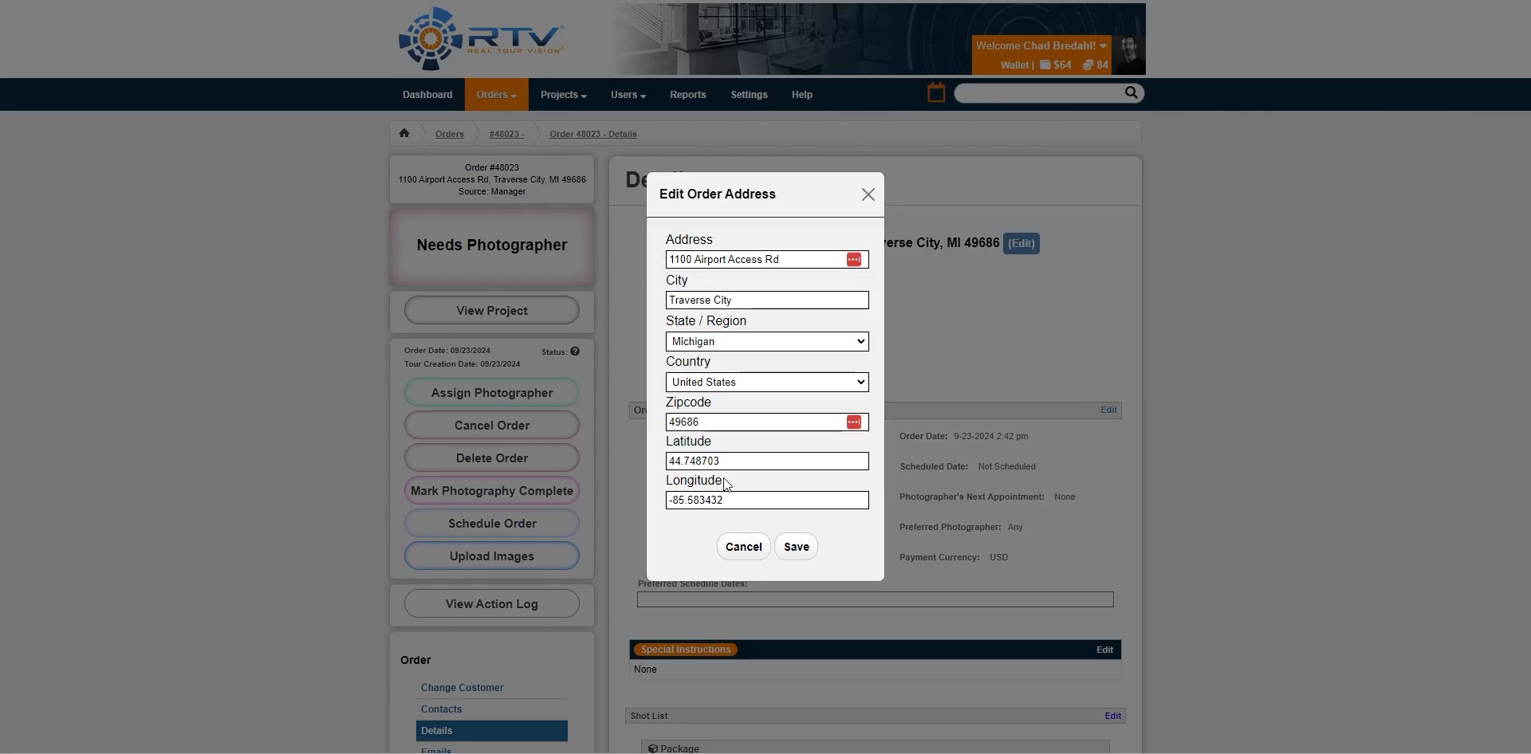
left_click(741, 547)
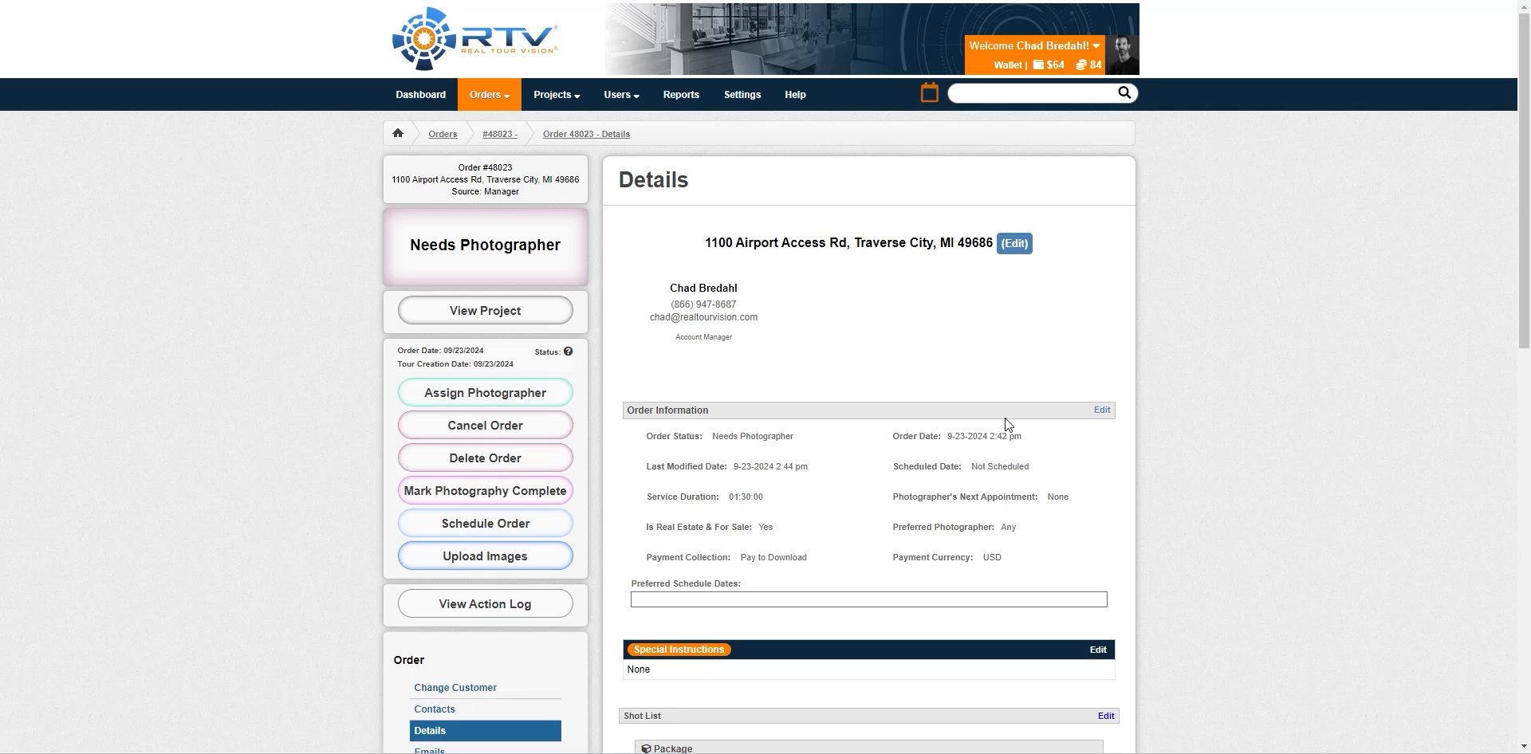
left_click(1102, 409)
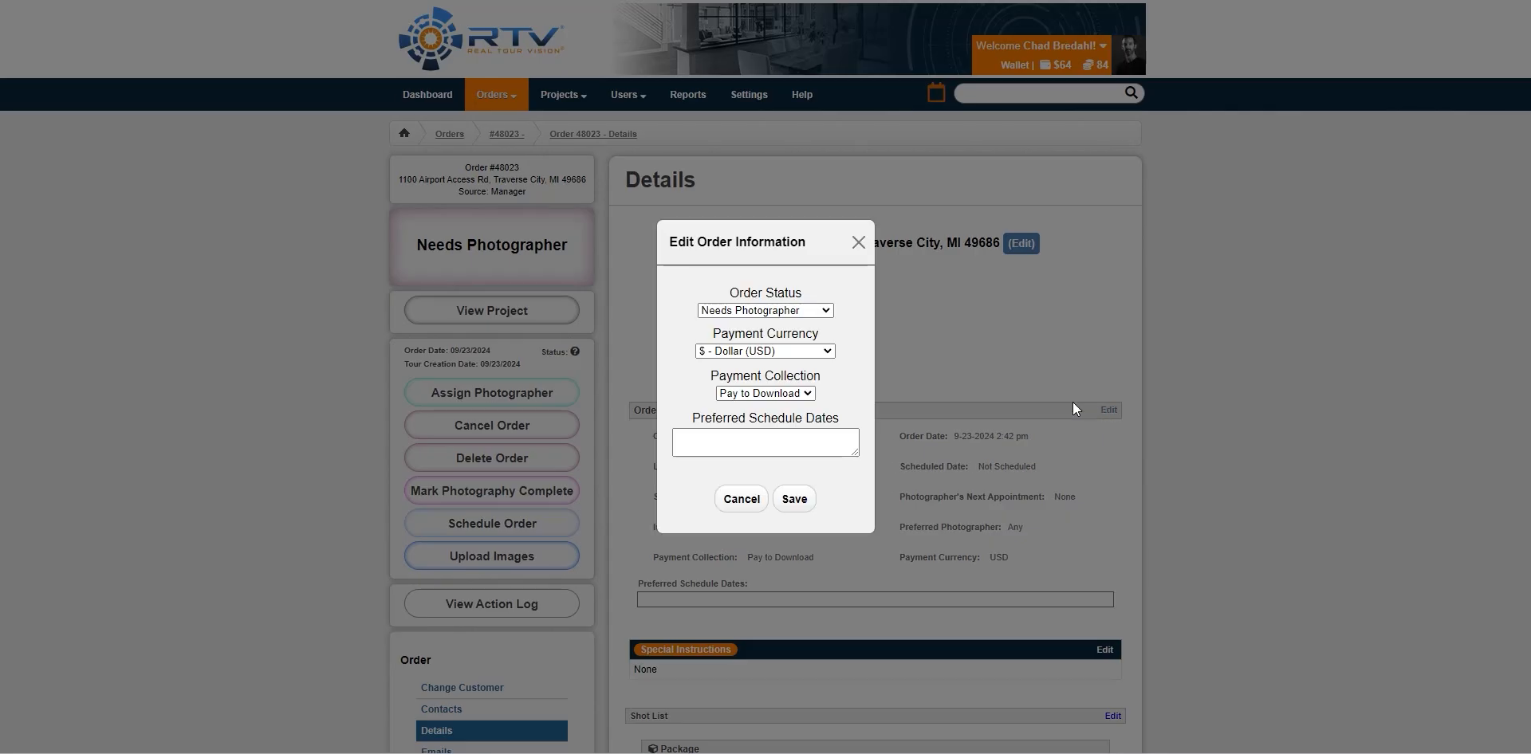
left_click(821, 310)
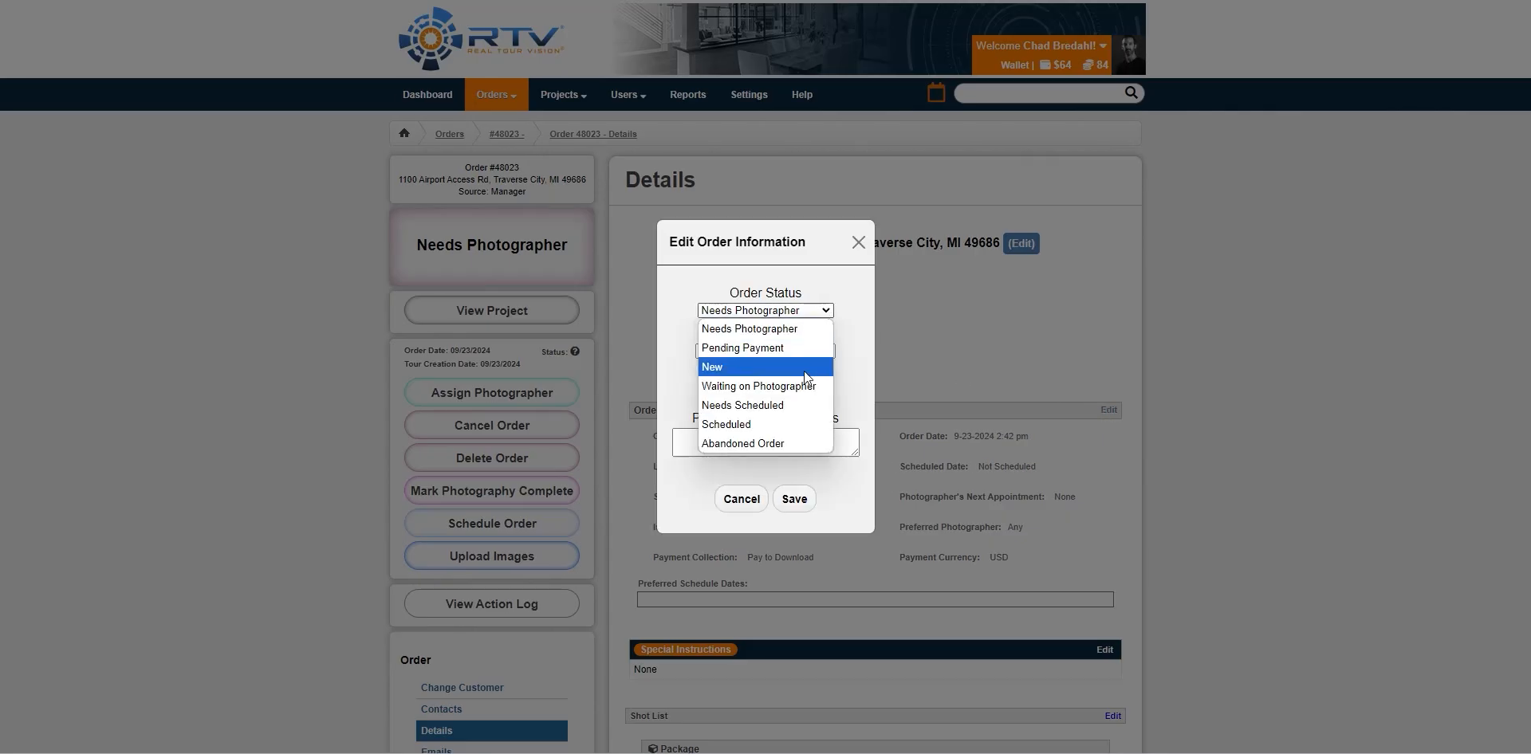
left_click(868, 361)
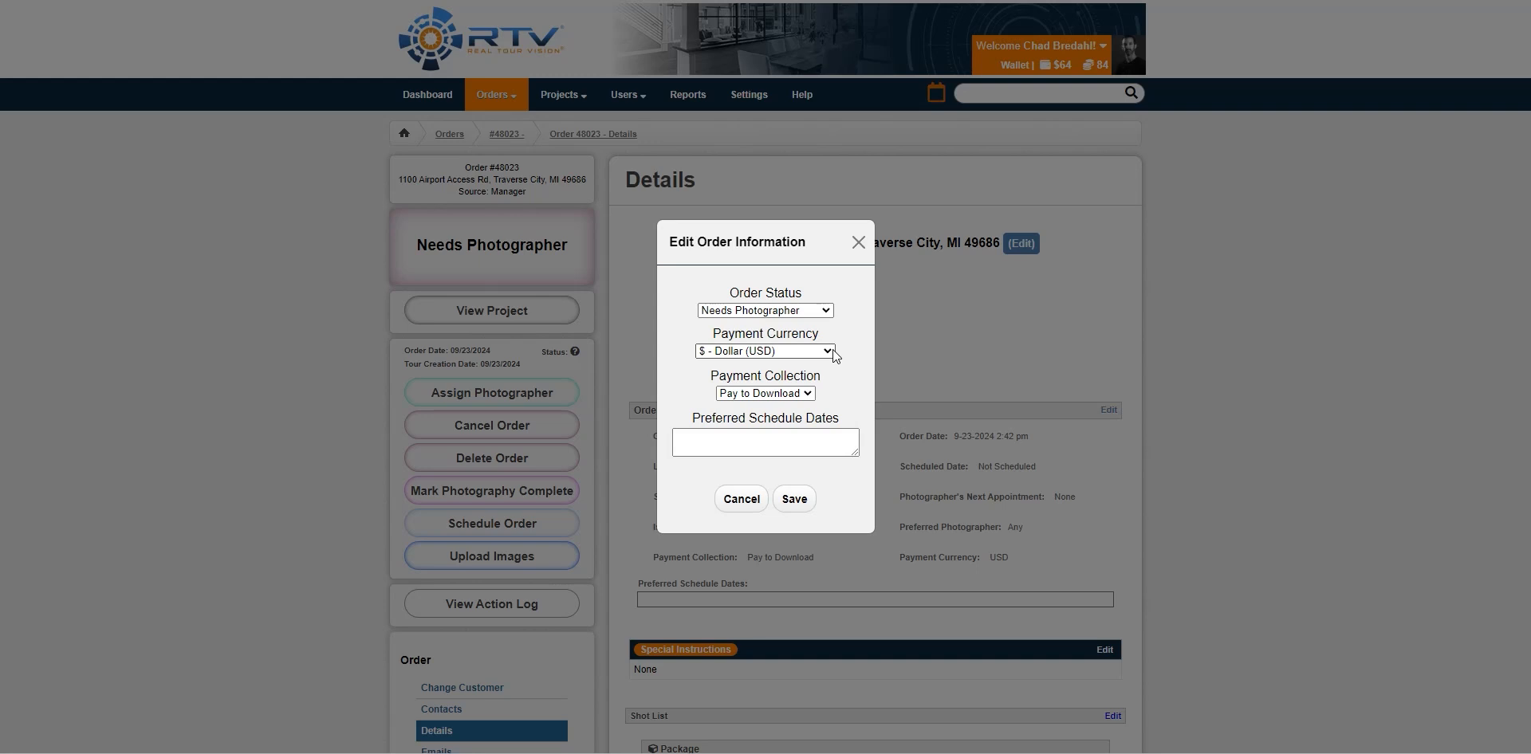
left_click(833, 350)
left_click(851, 348)
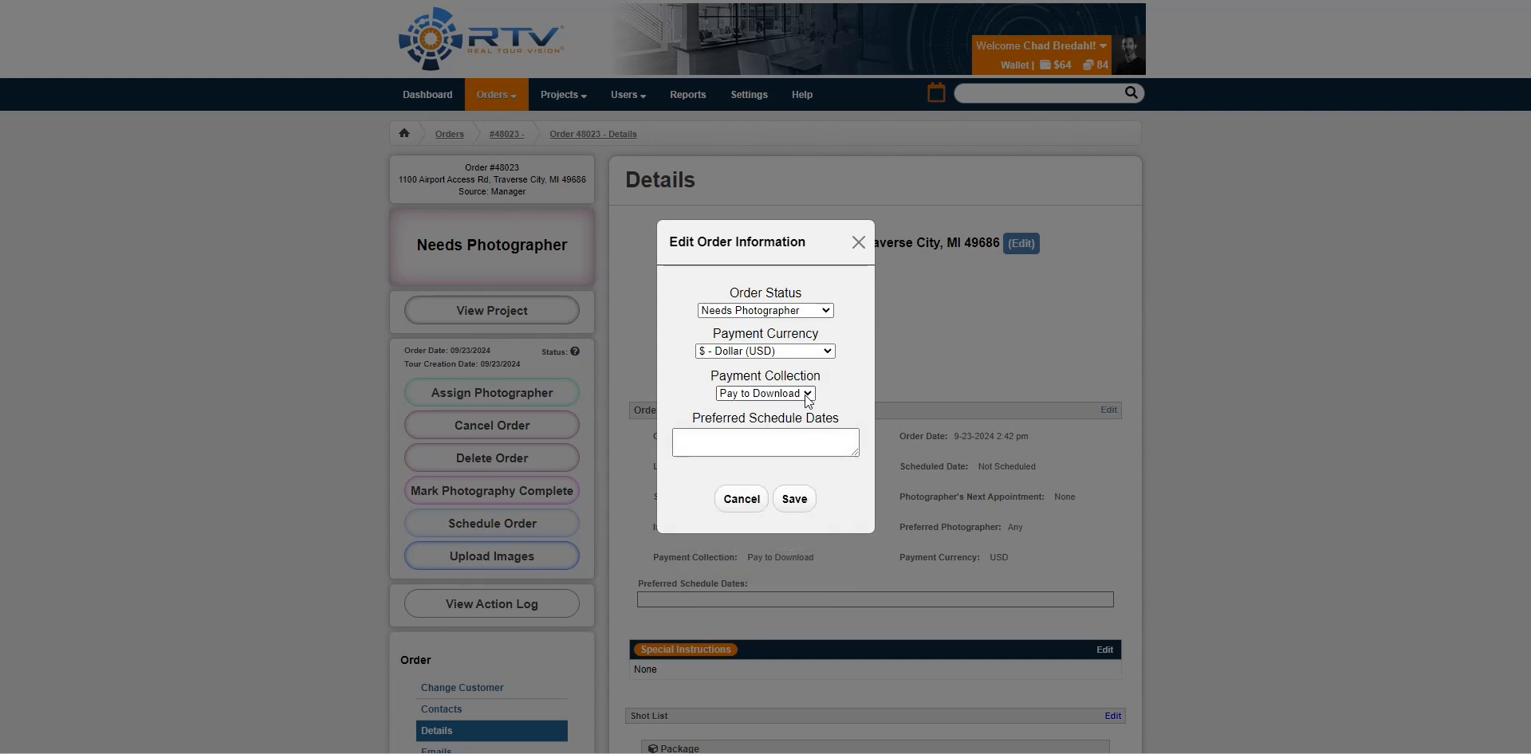
left_click(808, 394)
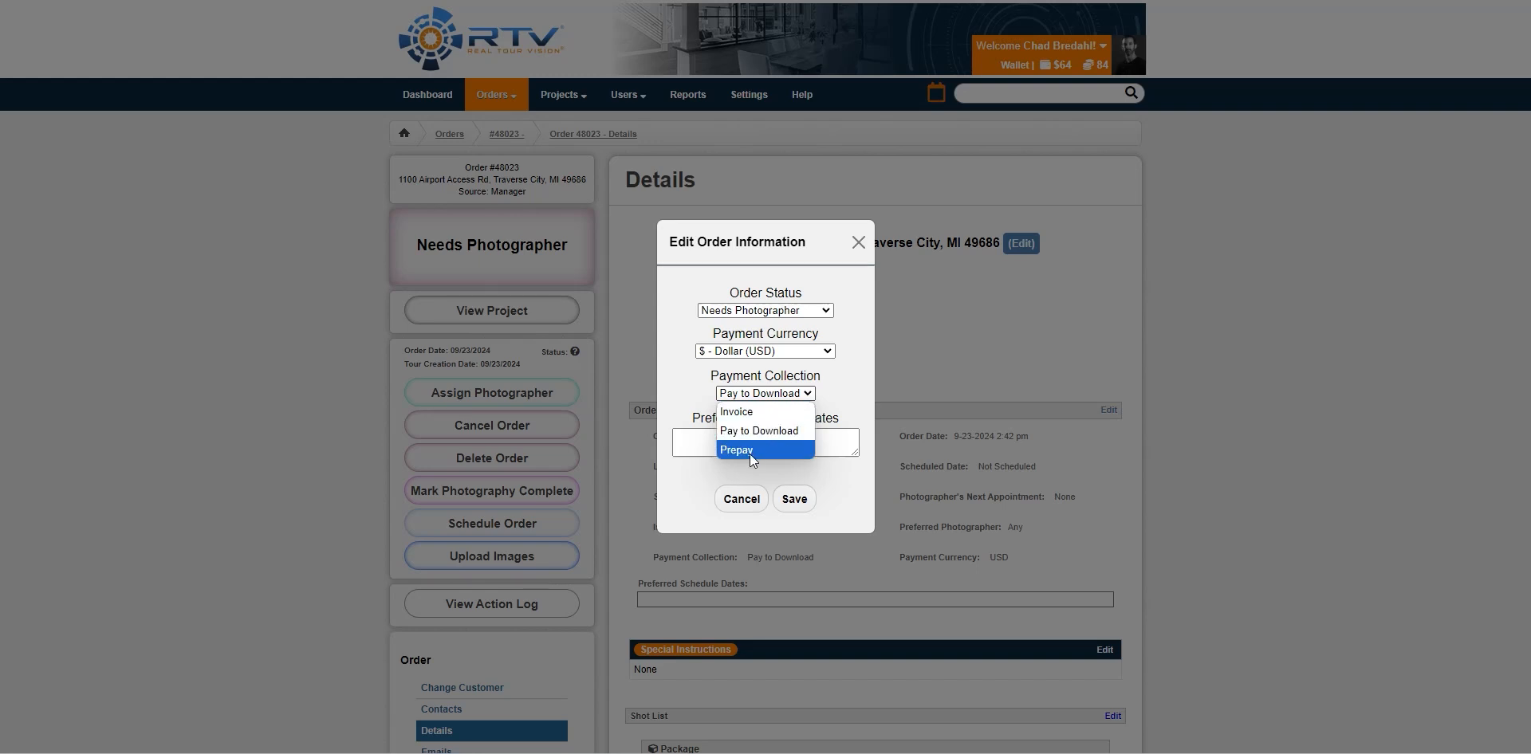
key("Escape")
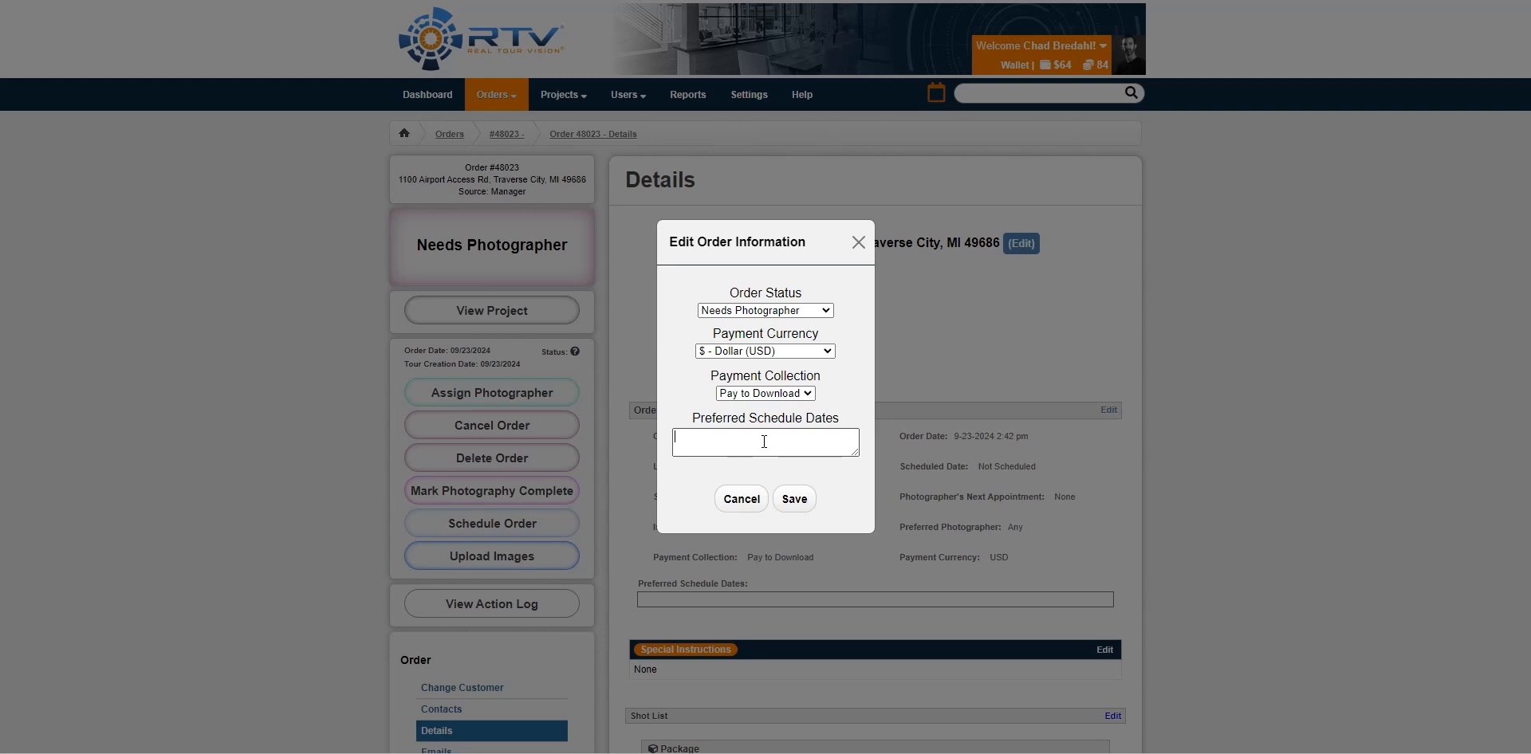
left_click(741, 500)
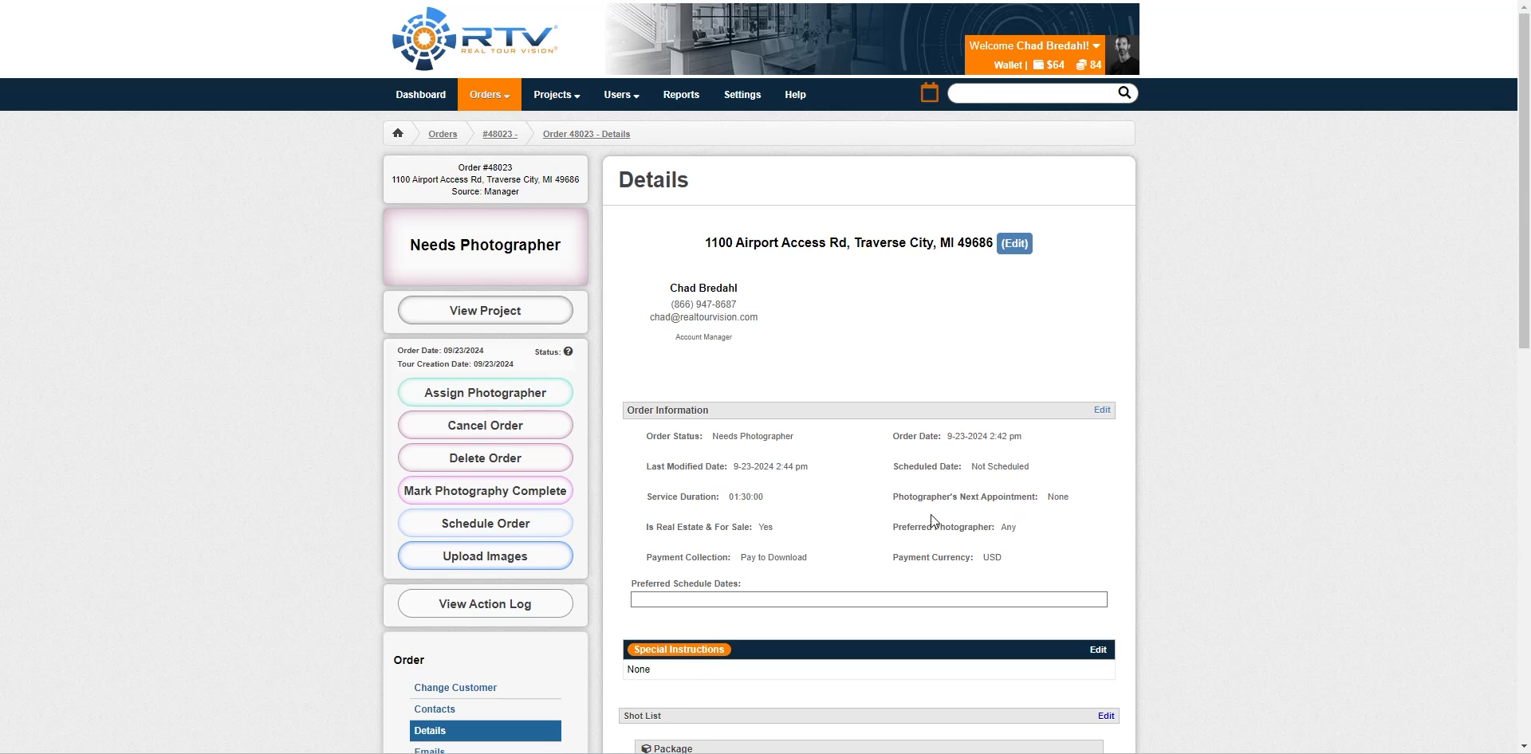
scroll(917, 527, "down", 4)
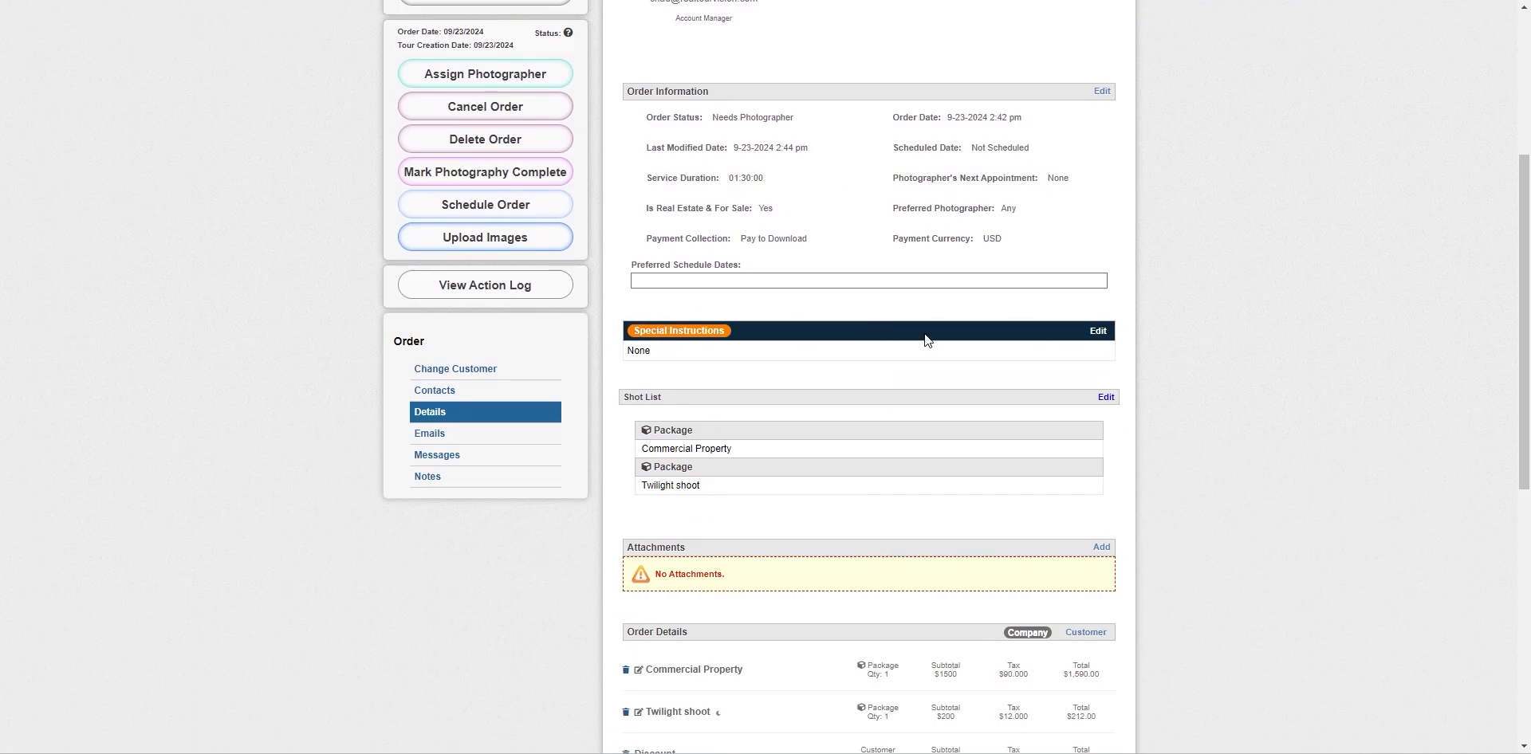
left_click(1100, 332)
left_click(639, 331)
left_click(750, 573)
scroll(718, 518, "down", 2)
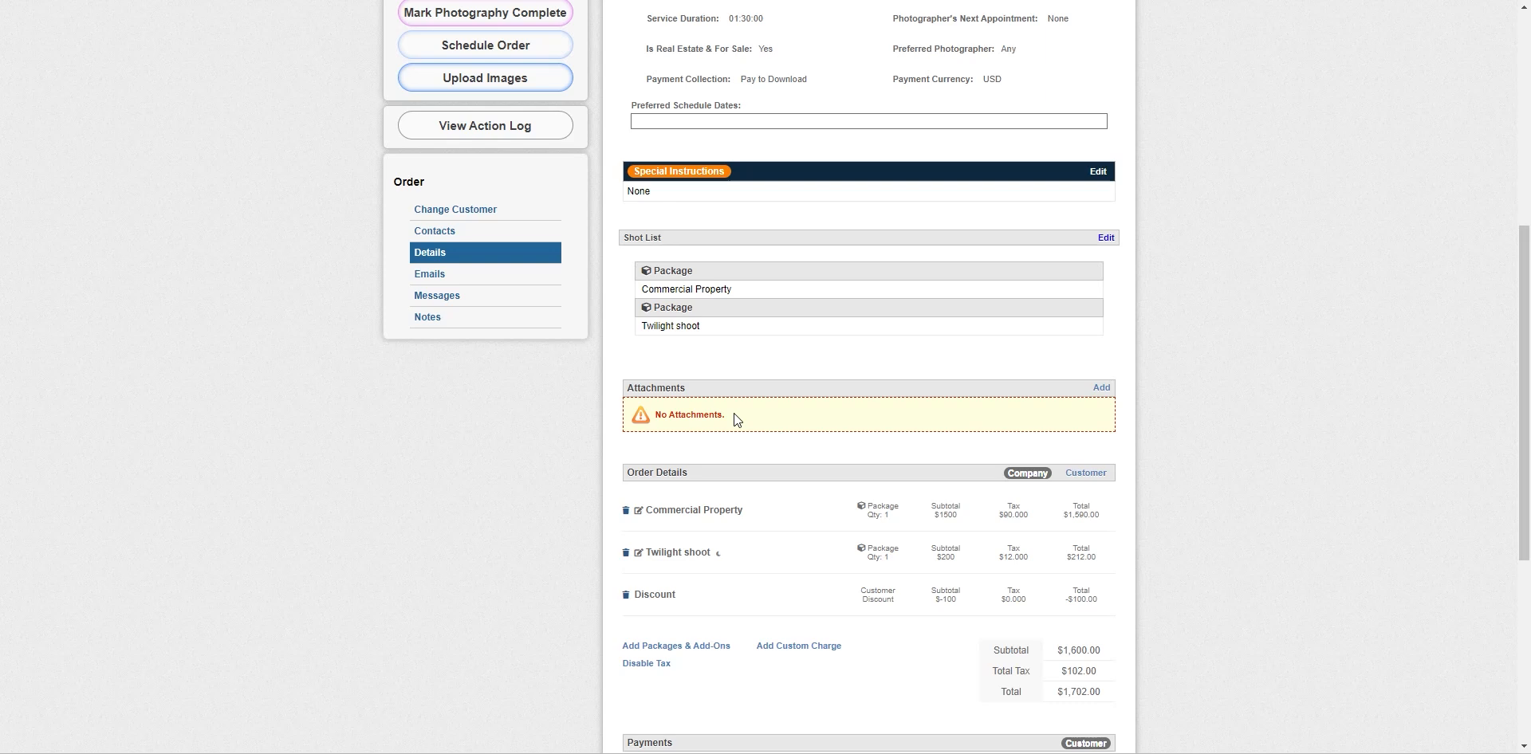
scroll(734, 413, "up", 6)
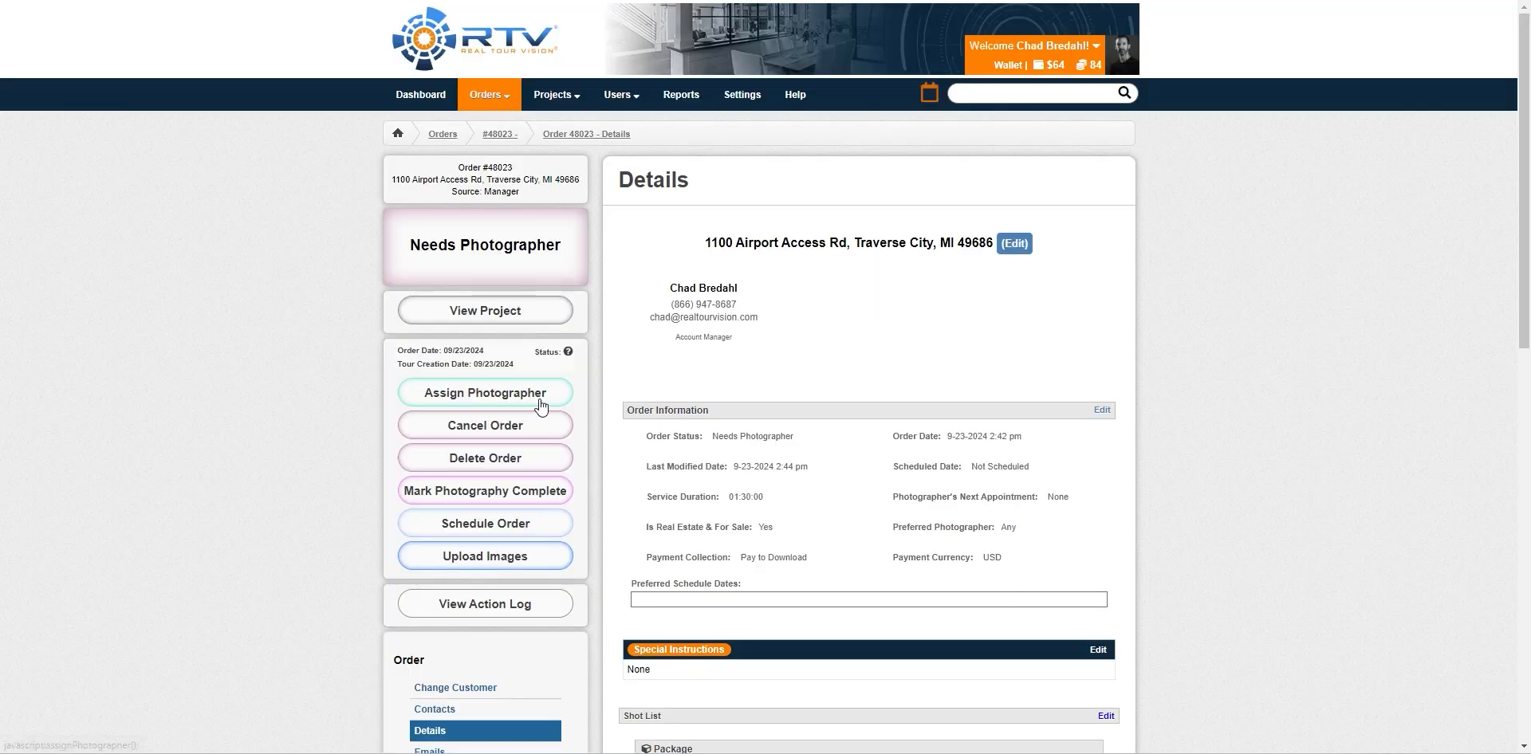
Assign Photographer Two to order 48023
left_click(472, 393)
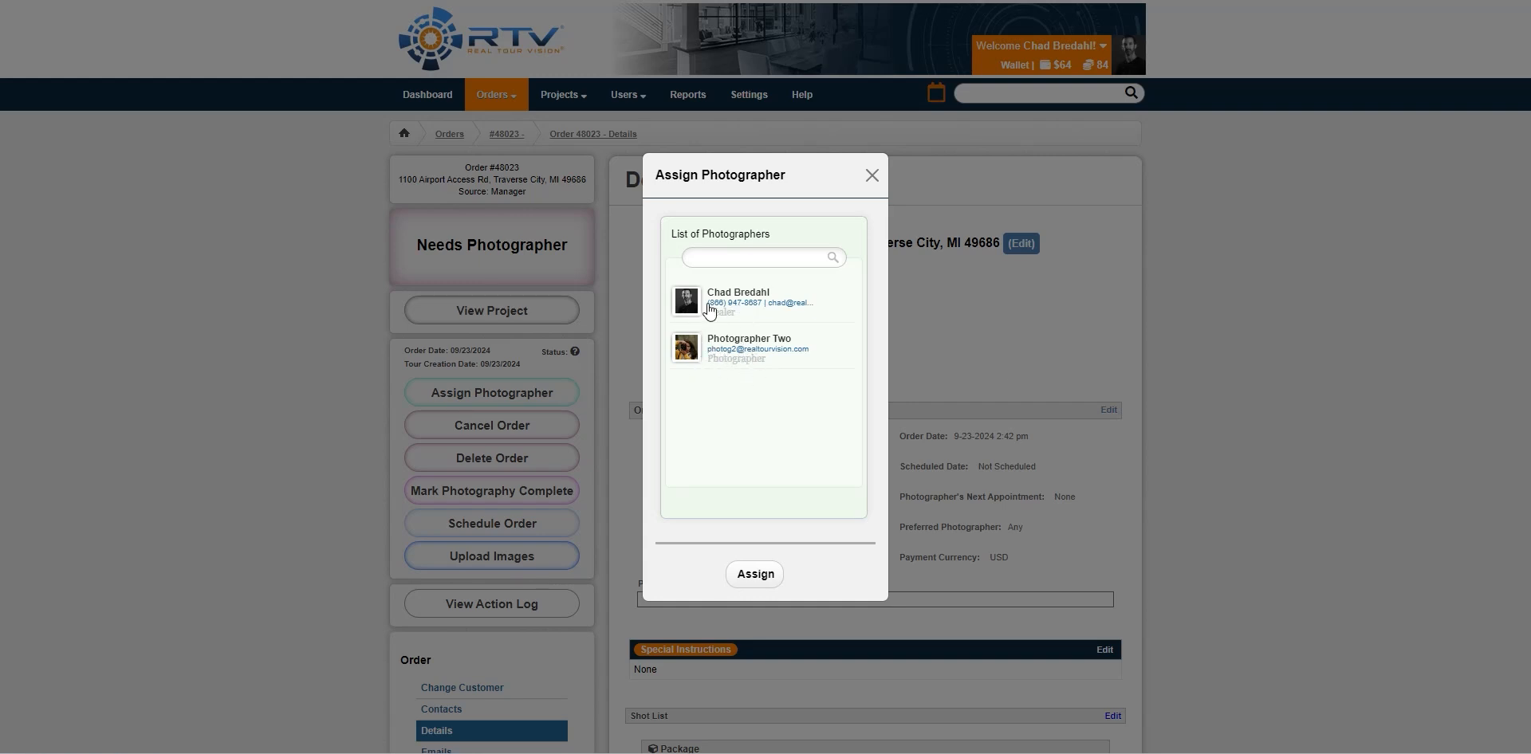
left_click(820, 347)
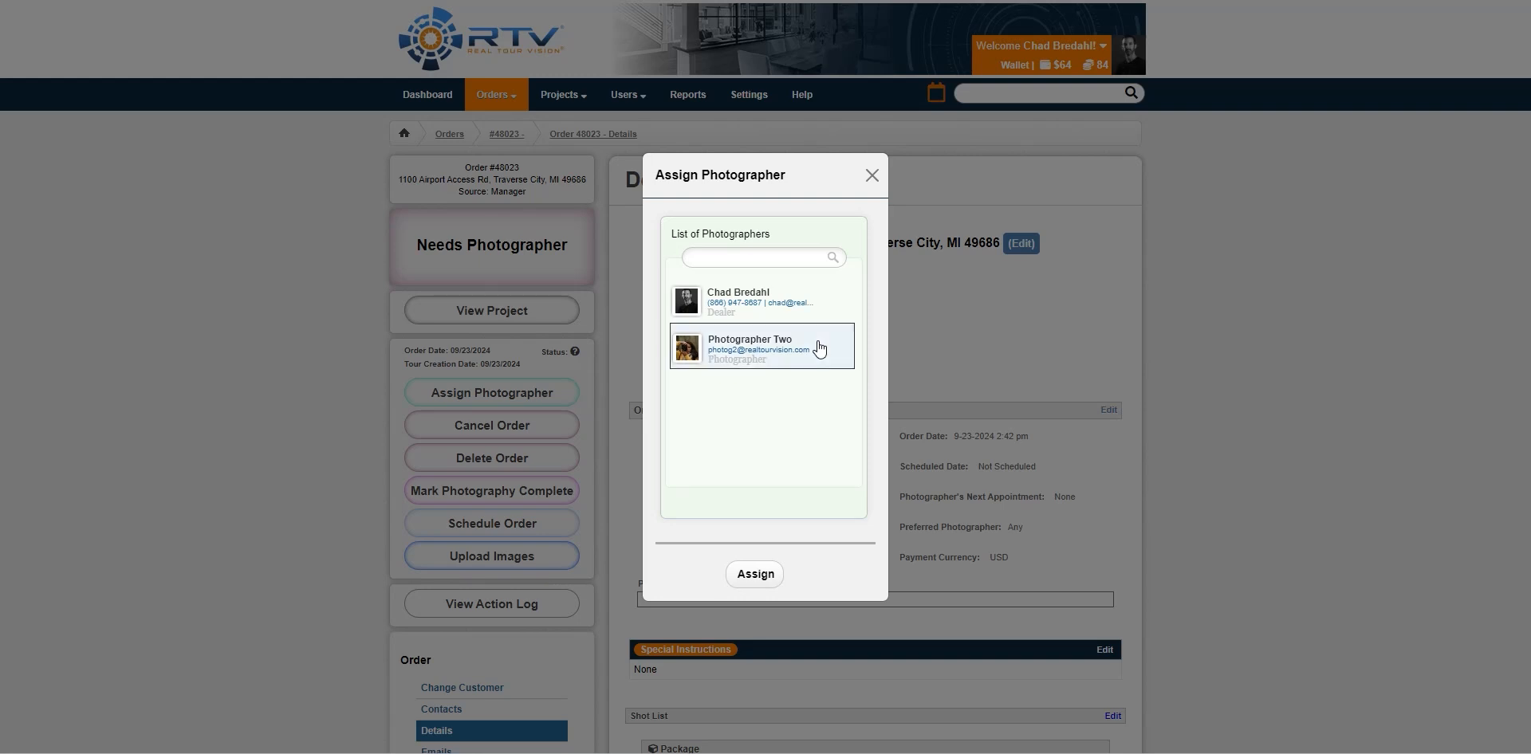
left_click(758, 574)
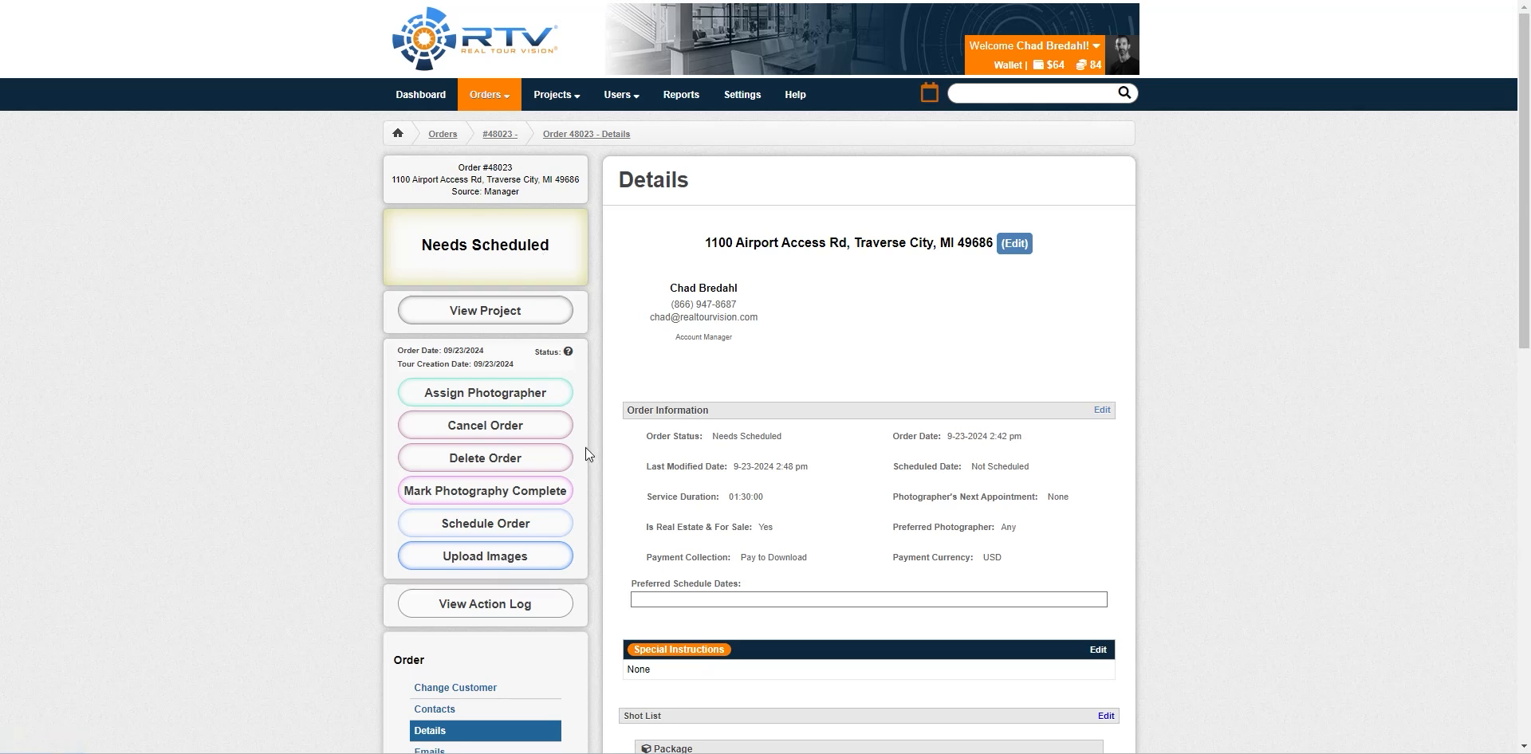
Schedule order 48023's shoot for September 23, 2024 in the afternoon
left_click(492, 527)
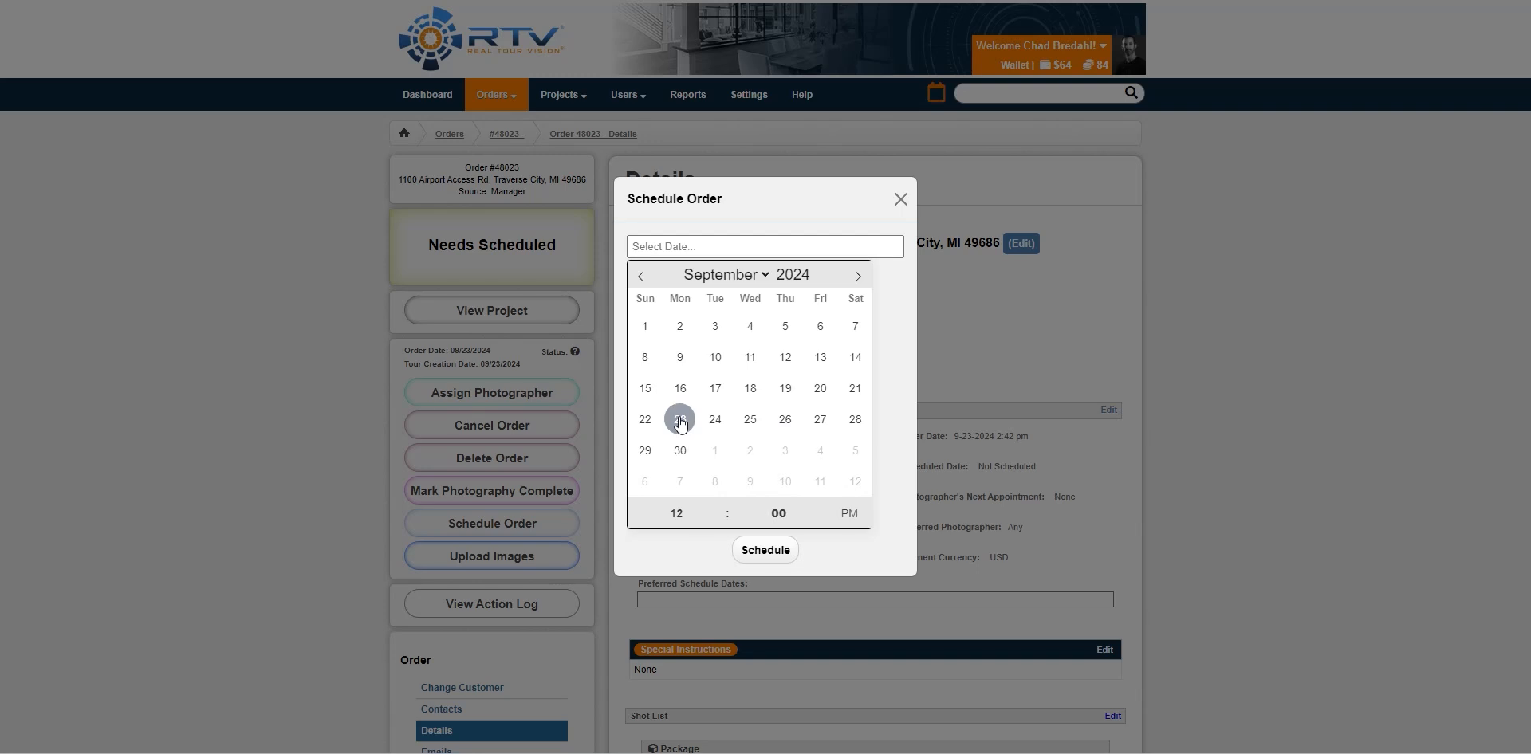
double_click(721, 506)
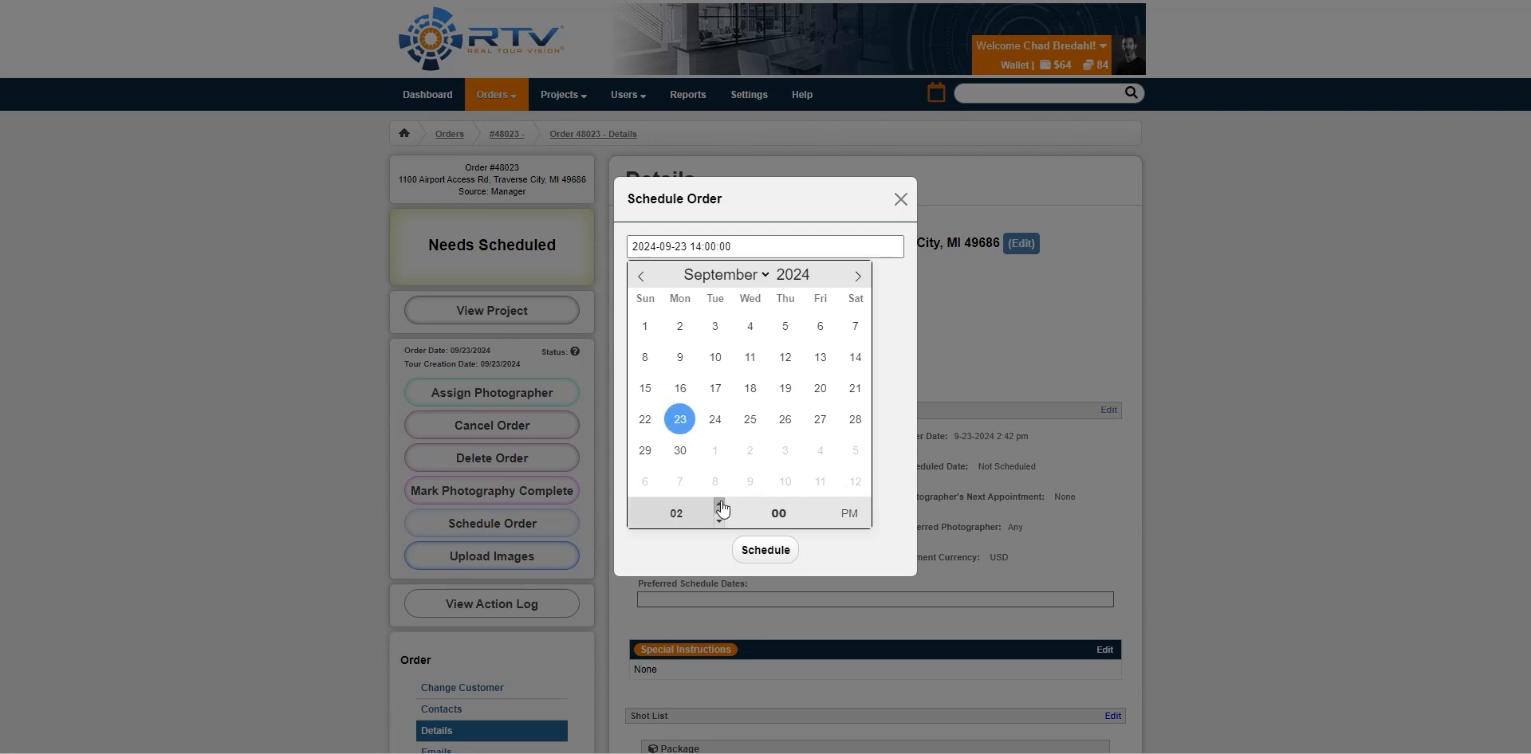
left_click(768, 550)
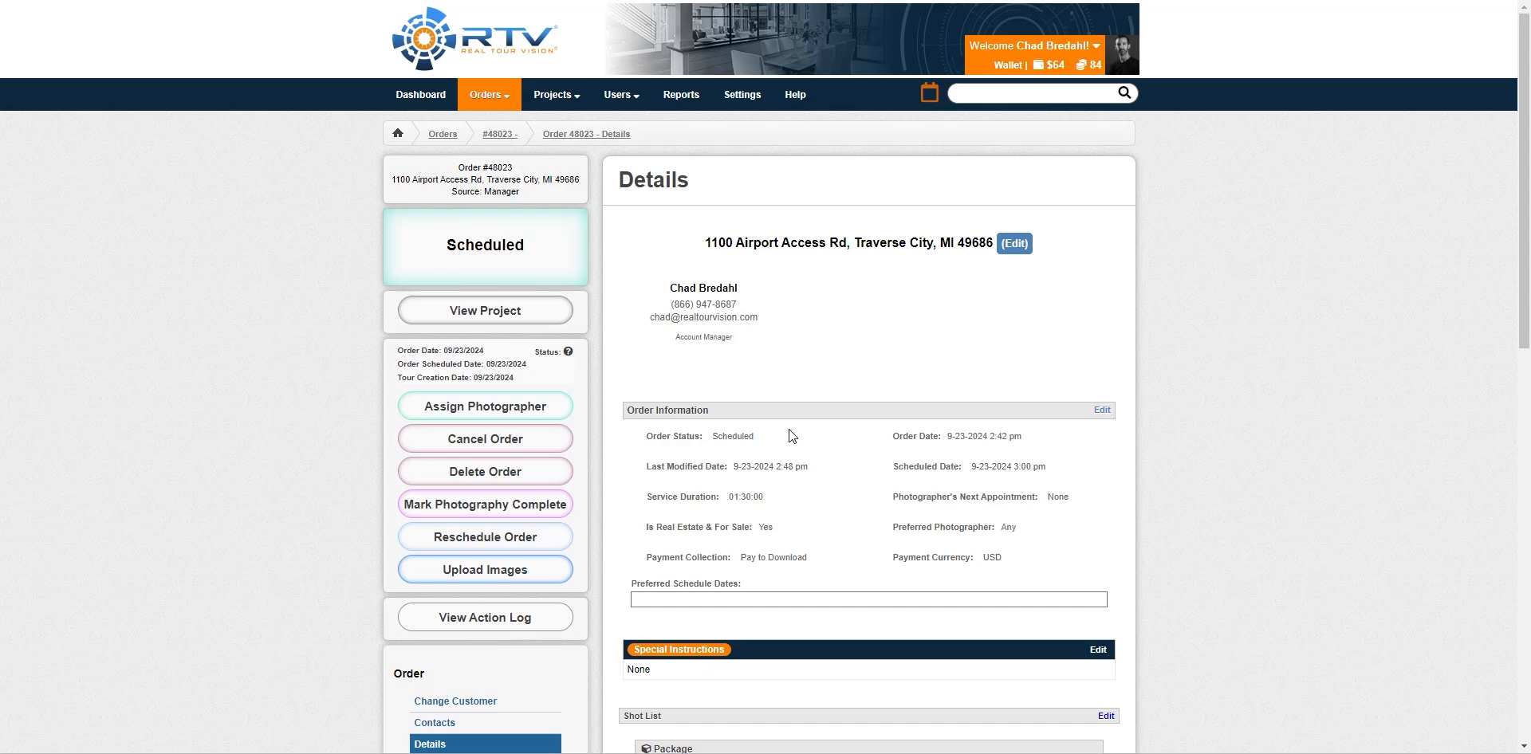
left_click(929, 94)
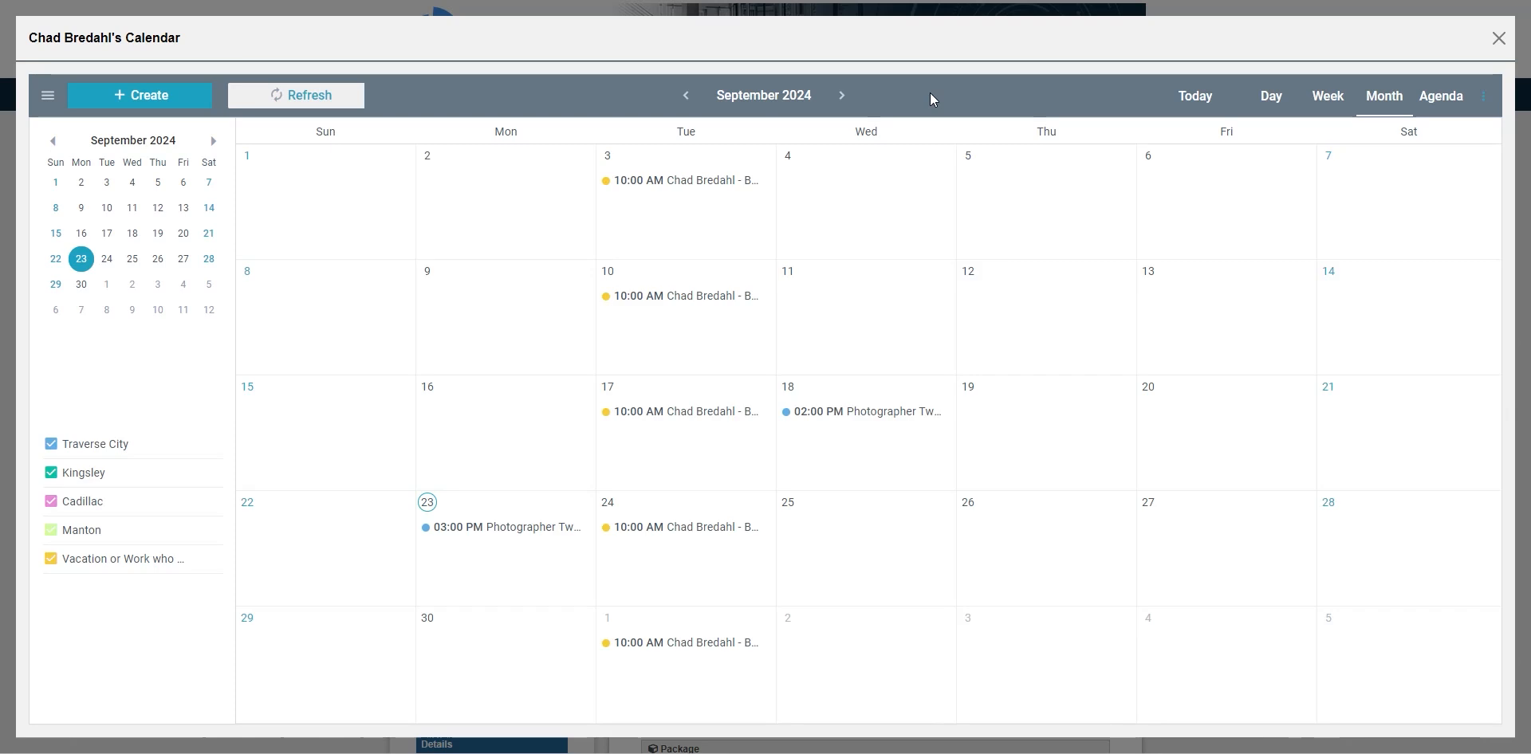
left_click(496, 529)
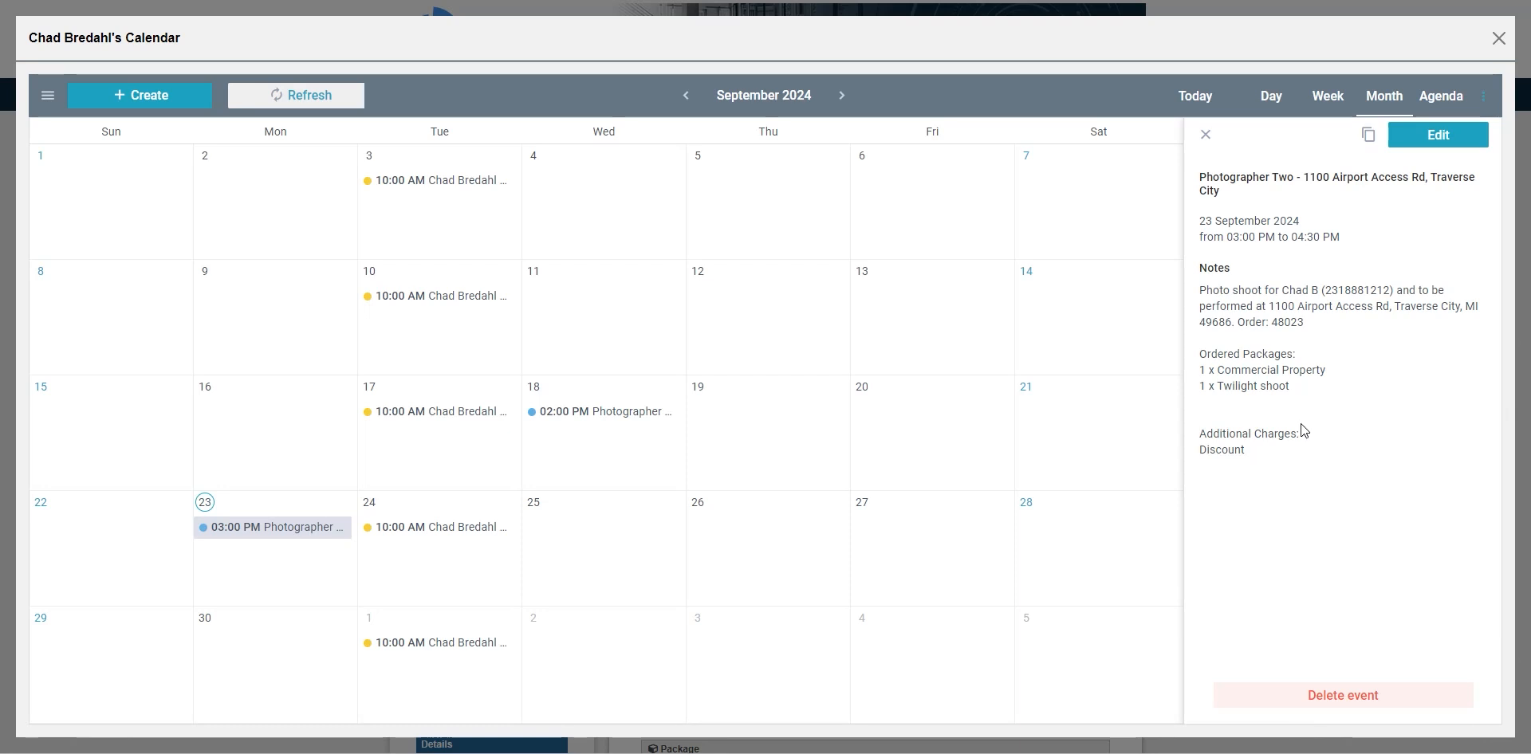
left_click(1498, 38)
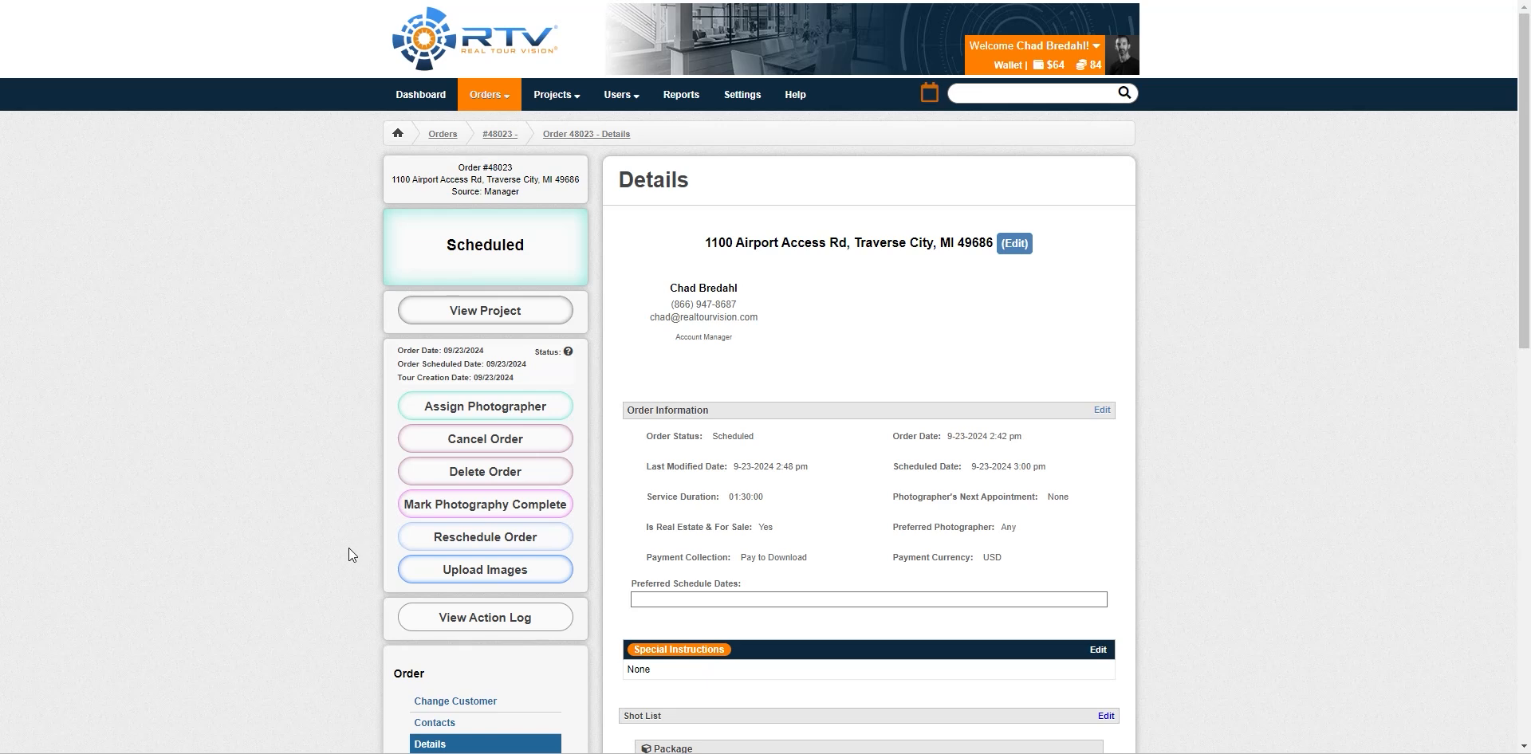
Upload two AdobeStock property photos to the project's media, then view its Information page
left_click(478, 576)
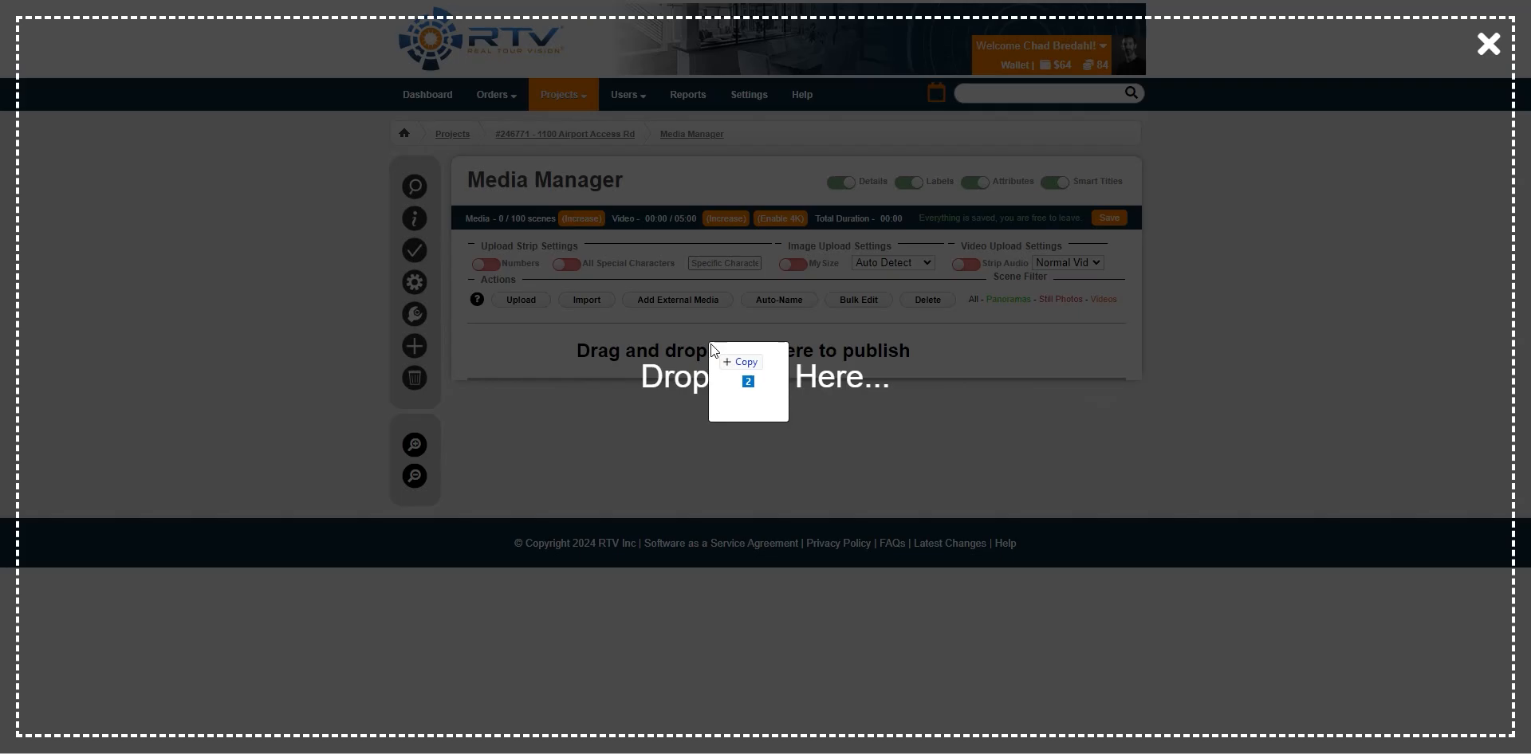
left_click_drag(710, 342, 711, 343)
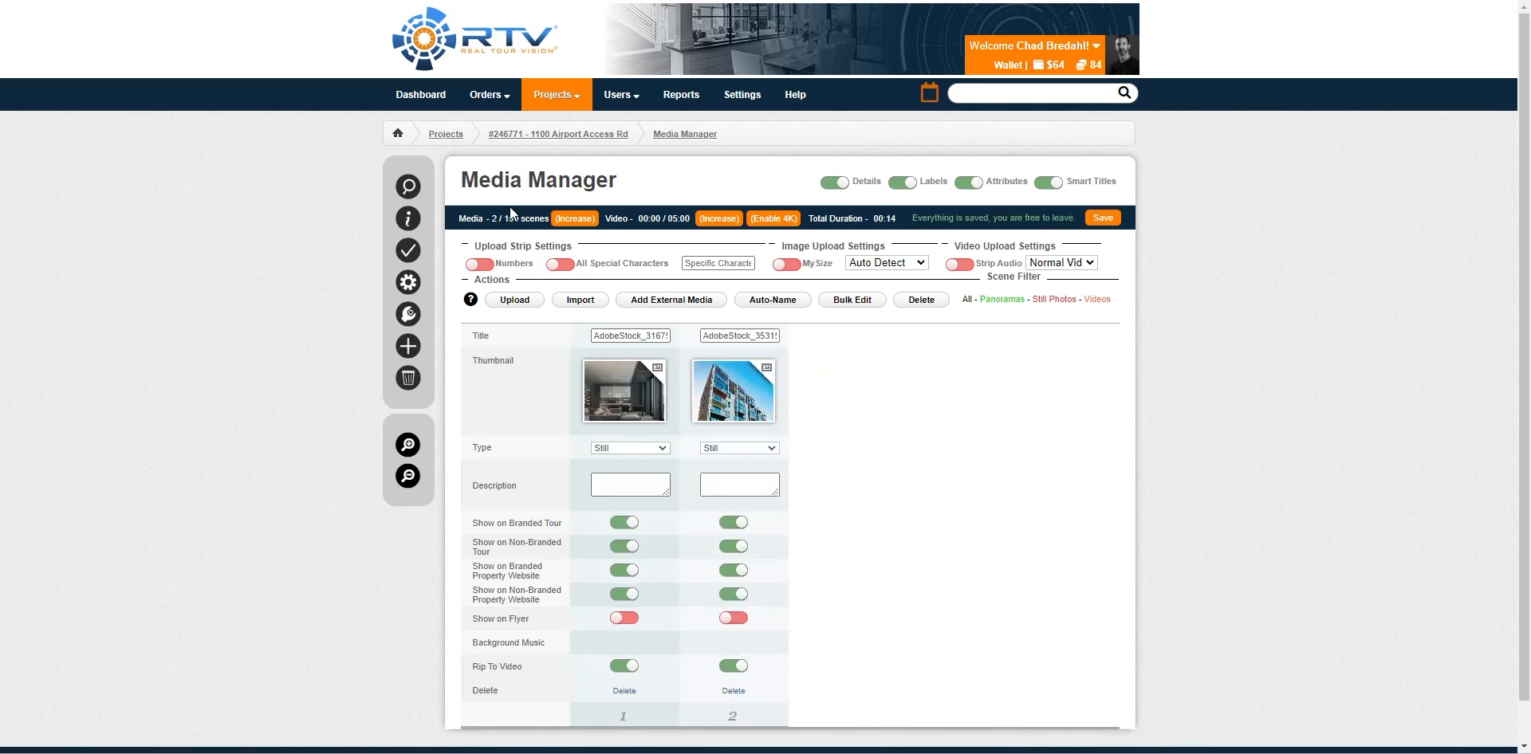
left_click(407, 218)
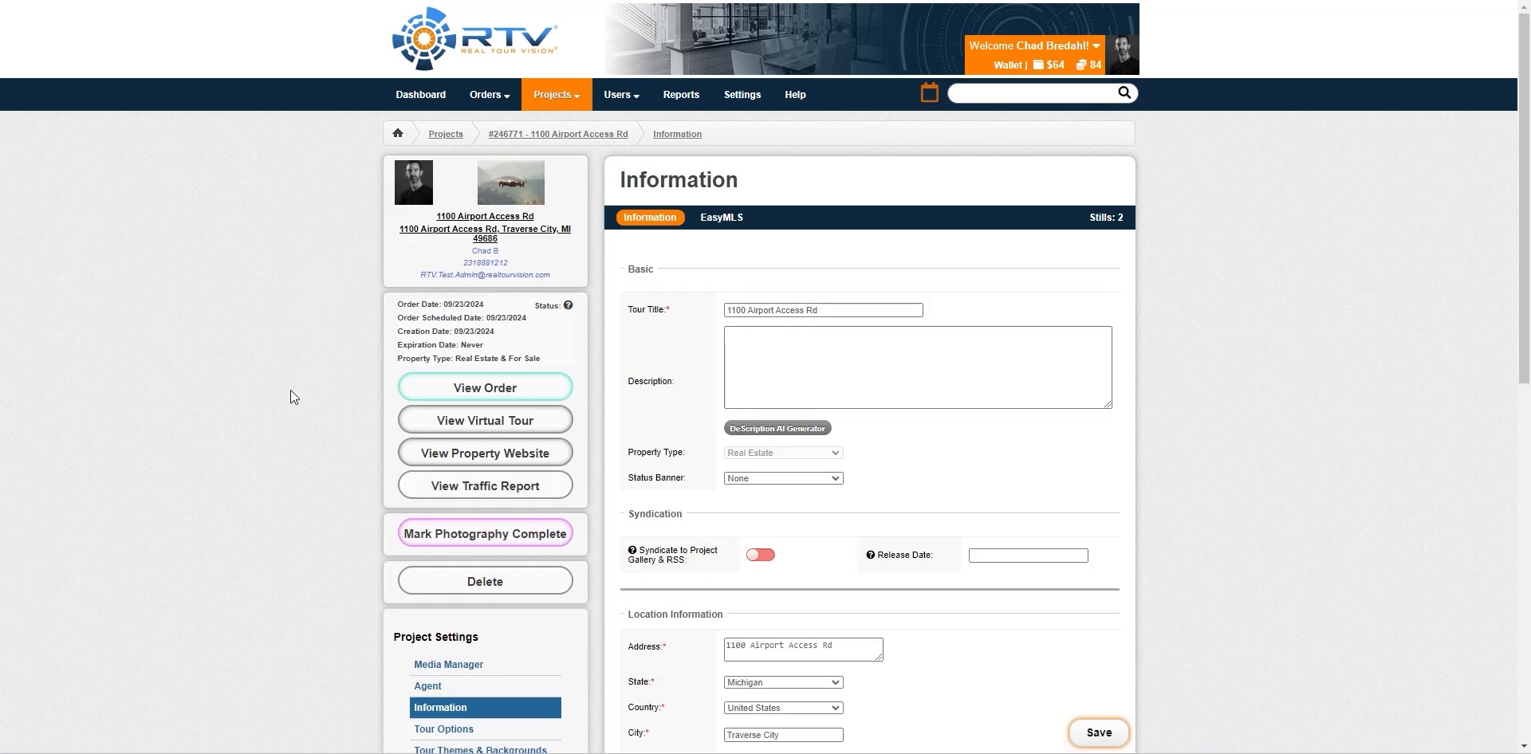
scroll(266, 418, "down", 1)
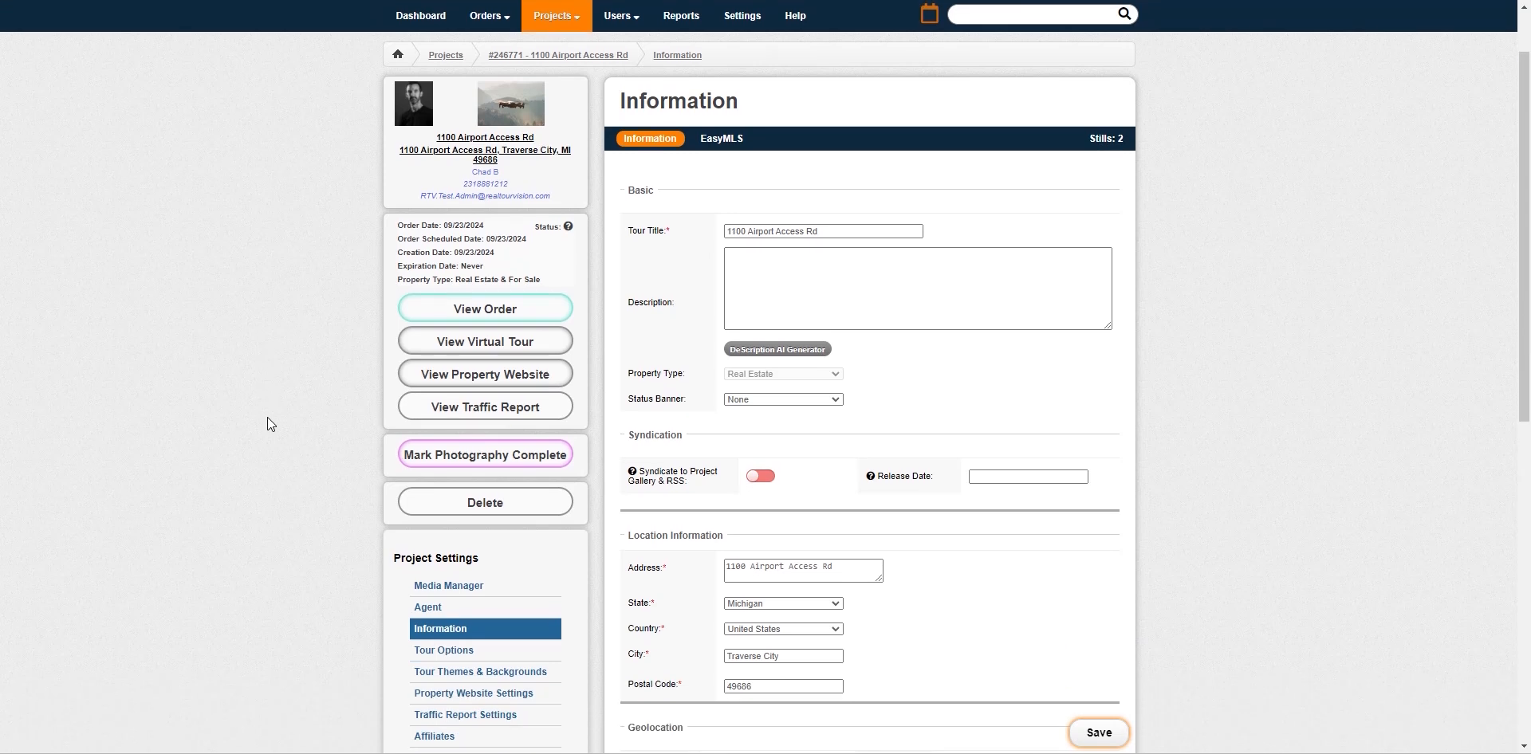
left_click(501, 309)
scroll(337, 410, "down", 4)
scroll(337, 409, "up", 4)
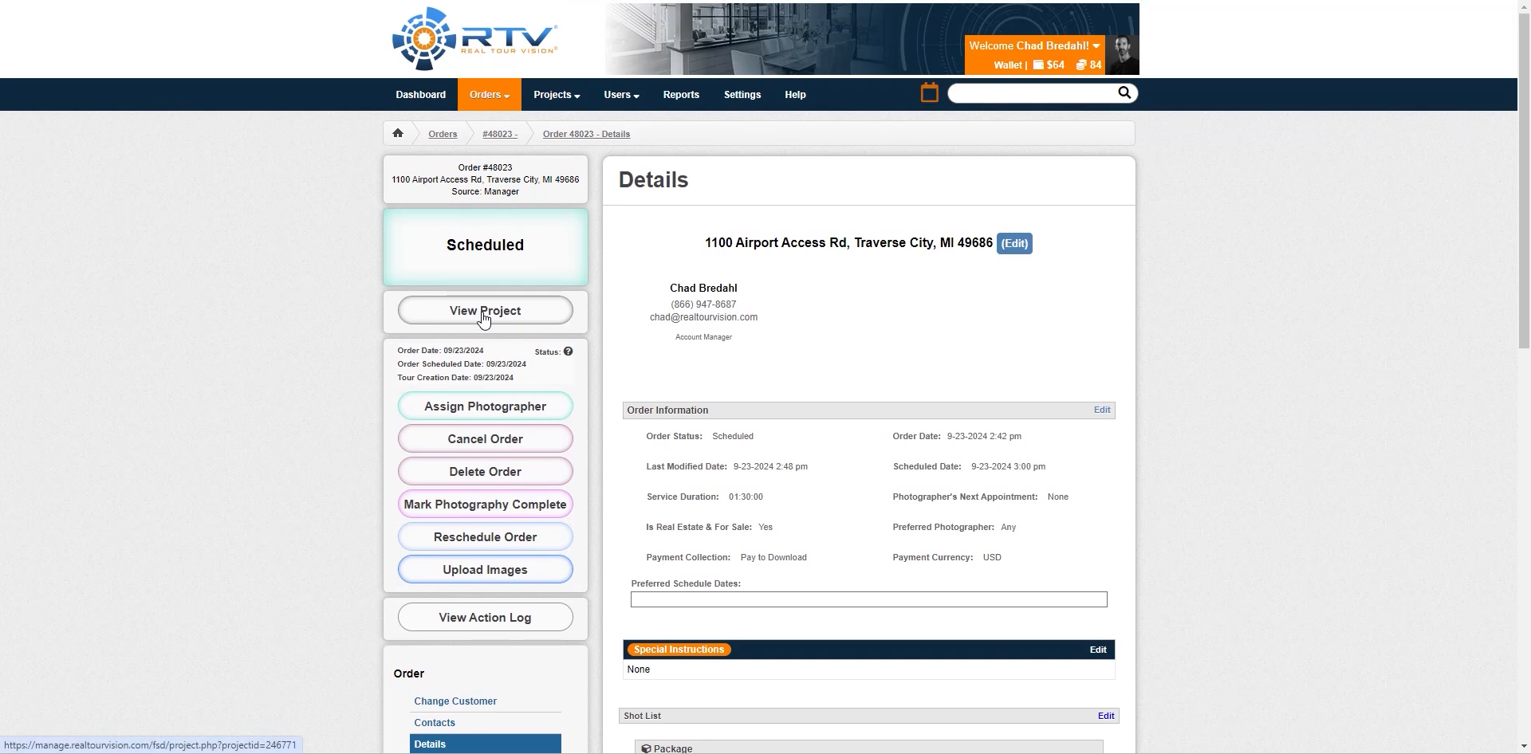
left_click(483, 313)
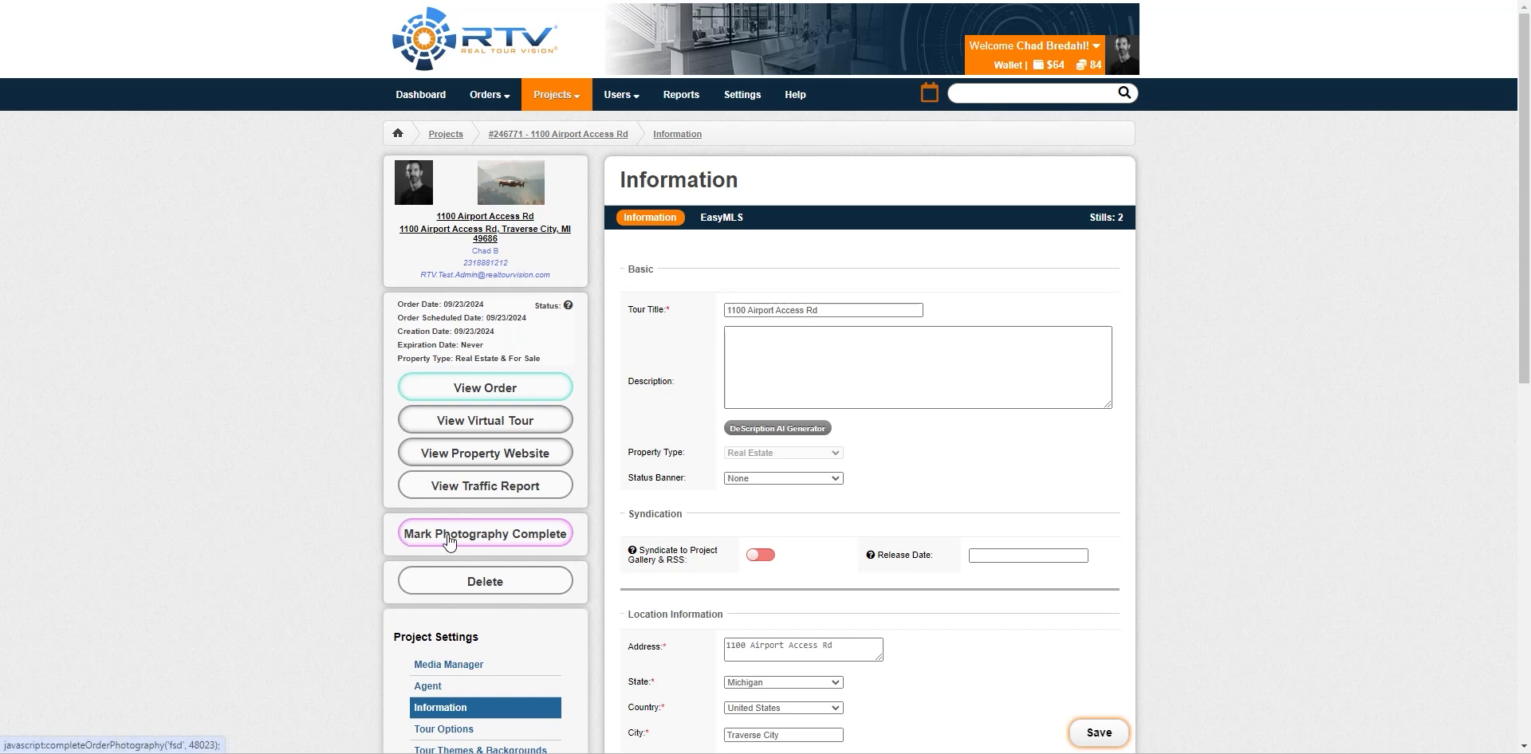
Mark the project's photography complete
left_click(490, 540)
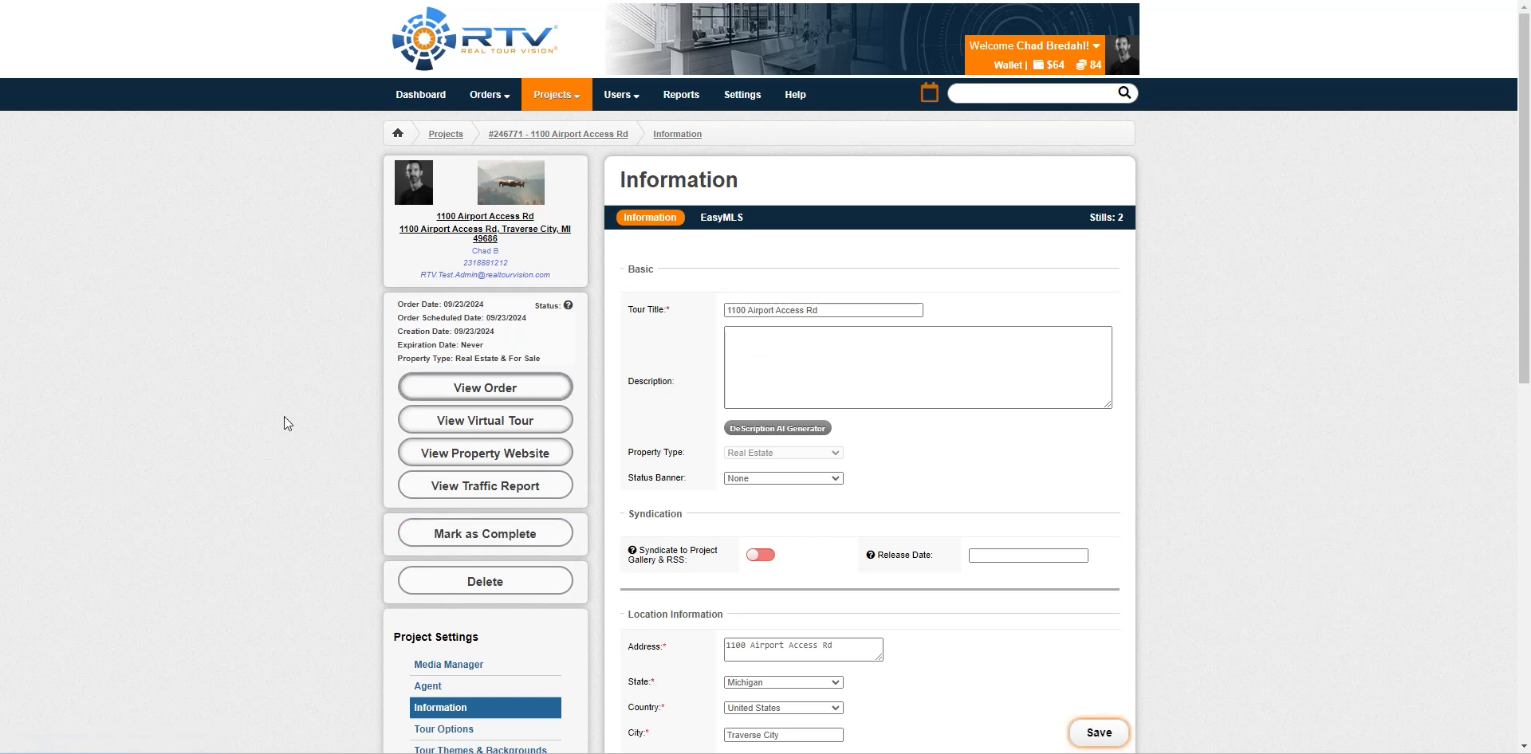
scroll(289, 452, "down", 8)
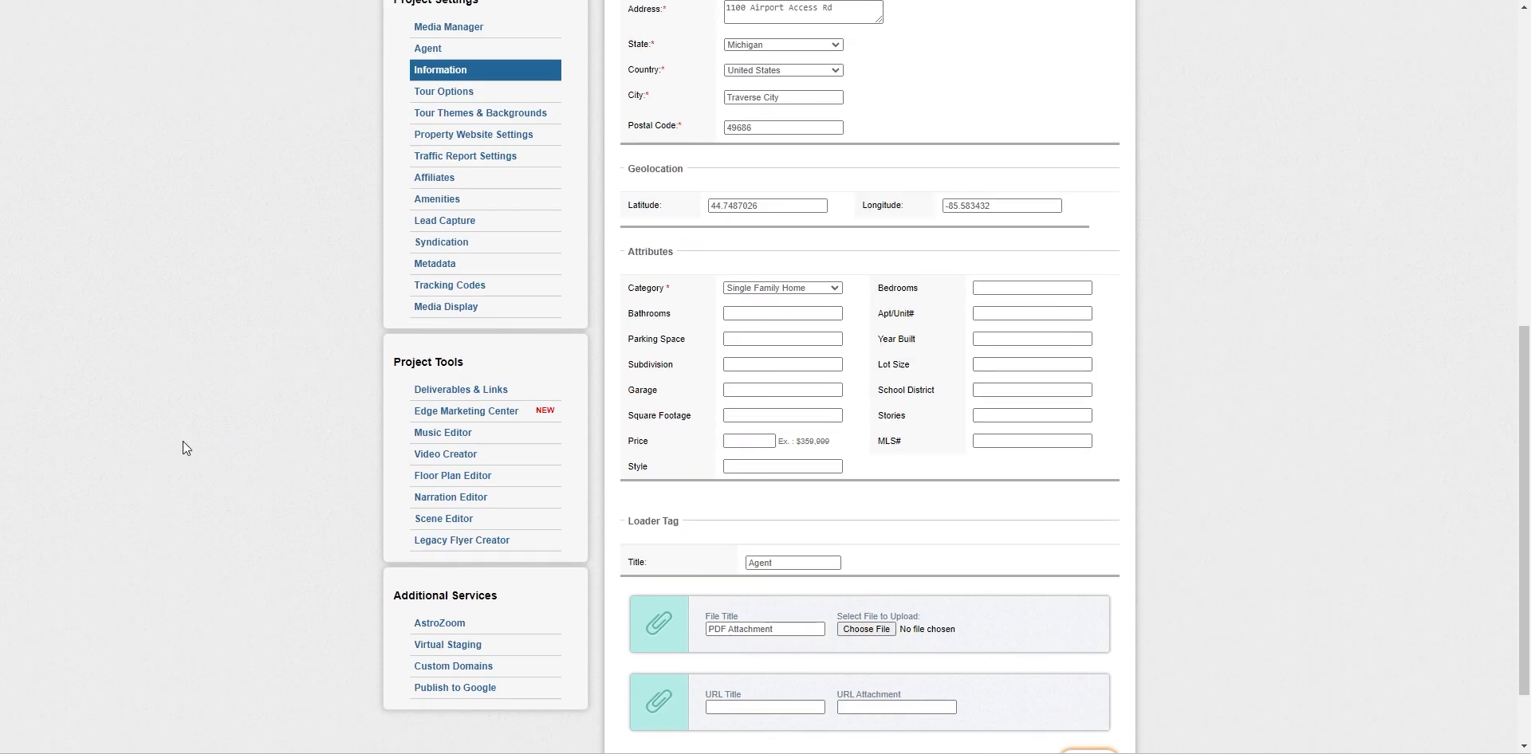
scroll(277, 522, "up", 8)
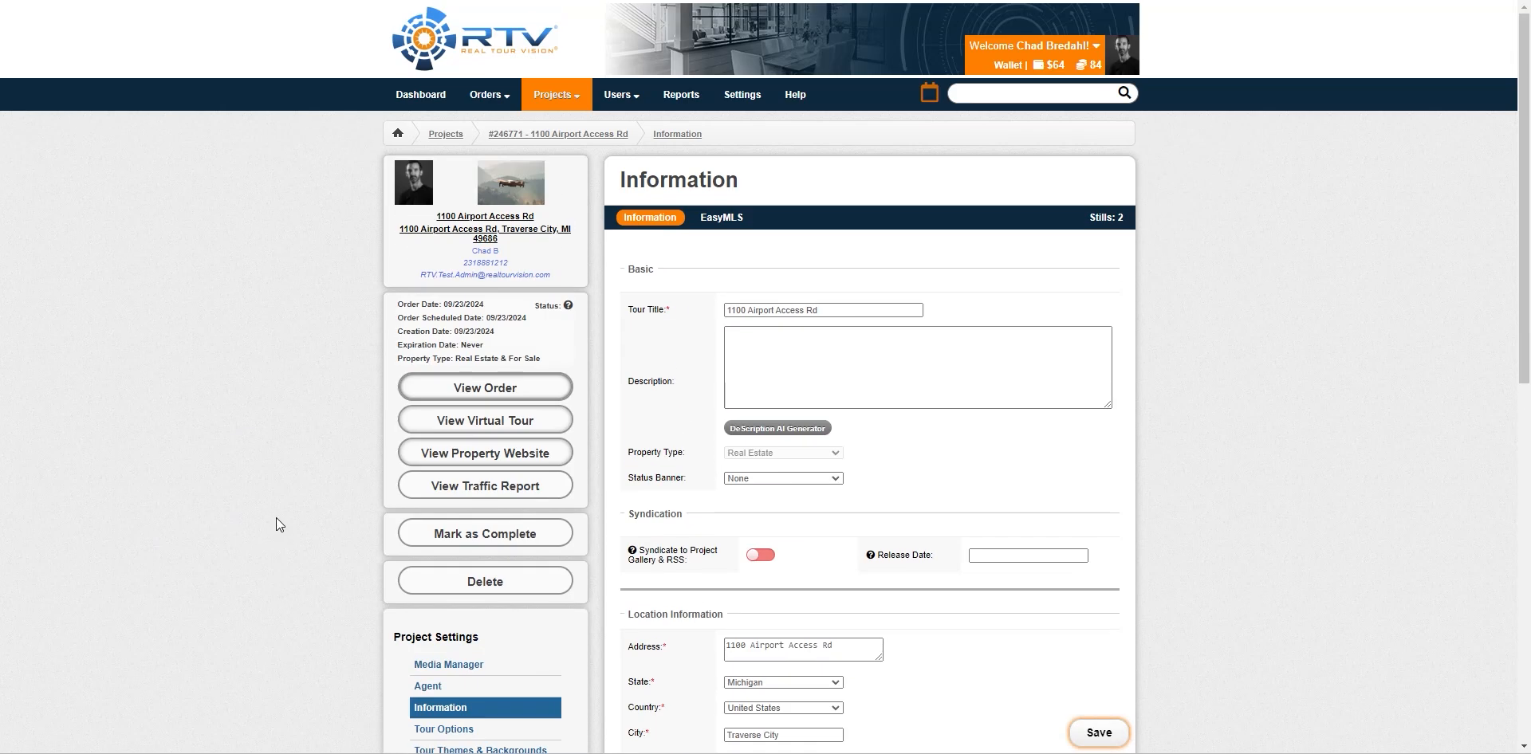
Mark the order complete and activate the project for one credit, publishing it 09/23/2024
left_click(476, 536)
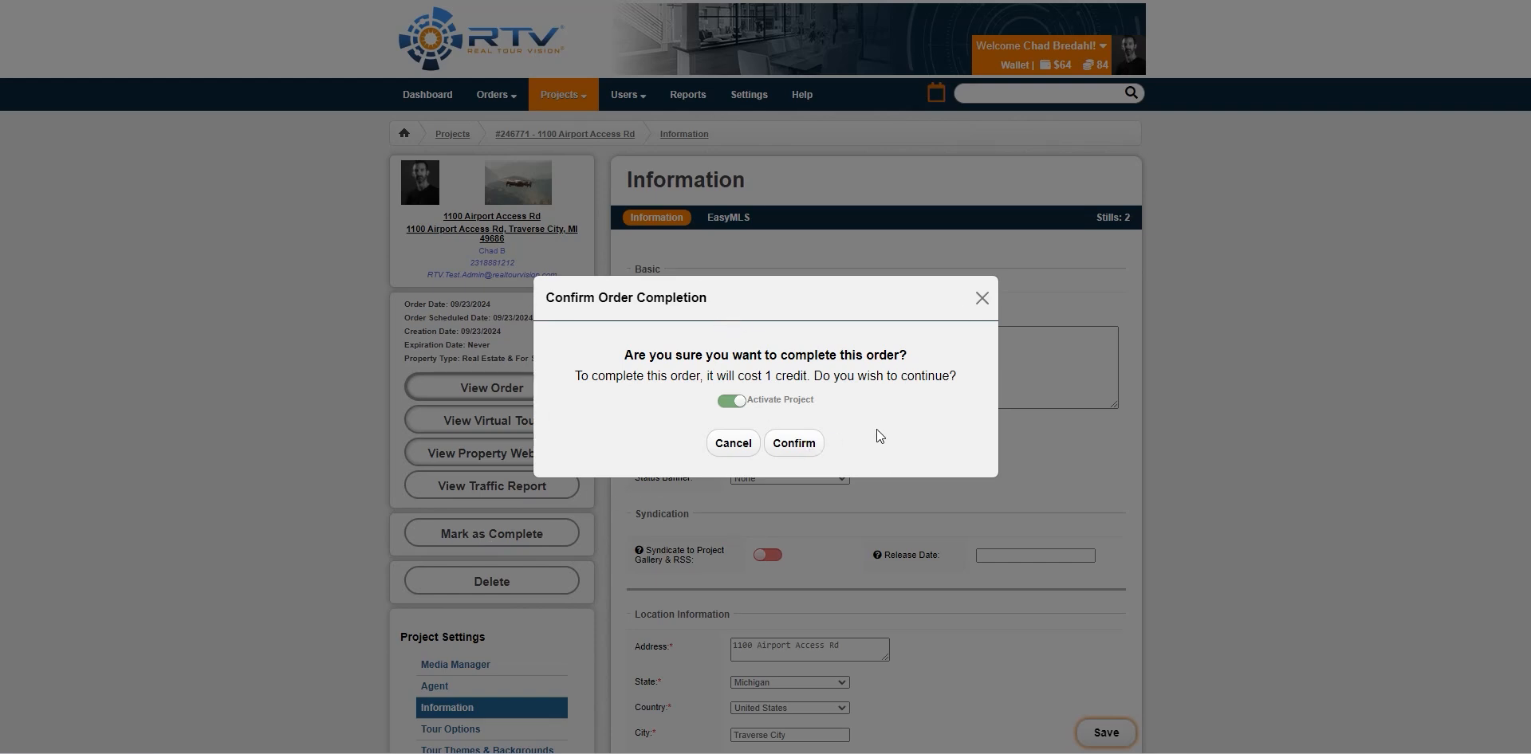
left_click(801, 442)
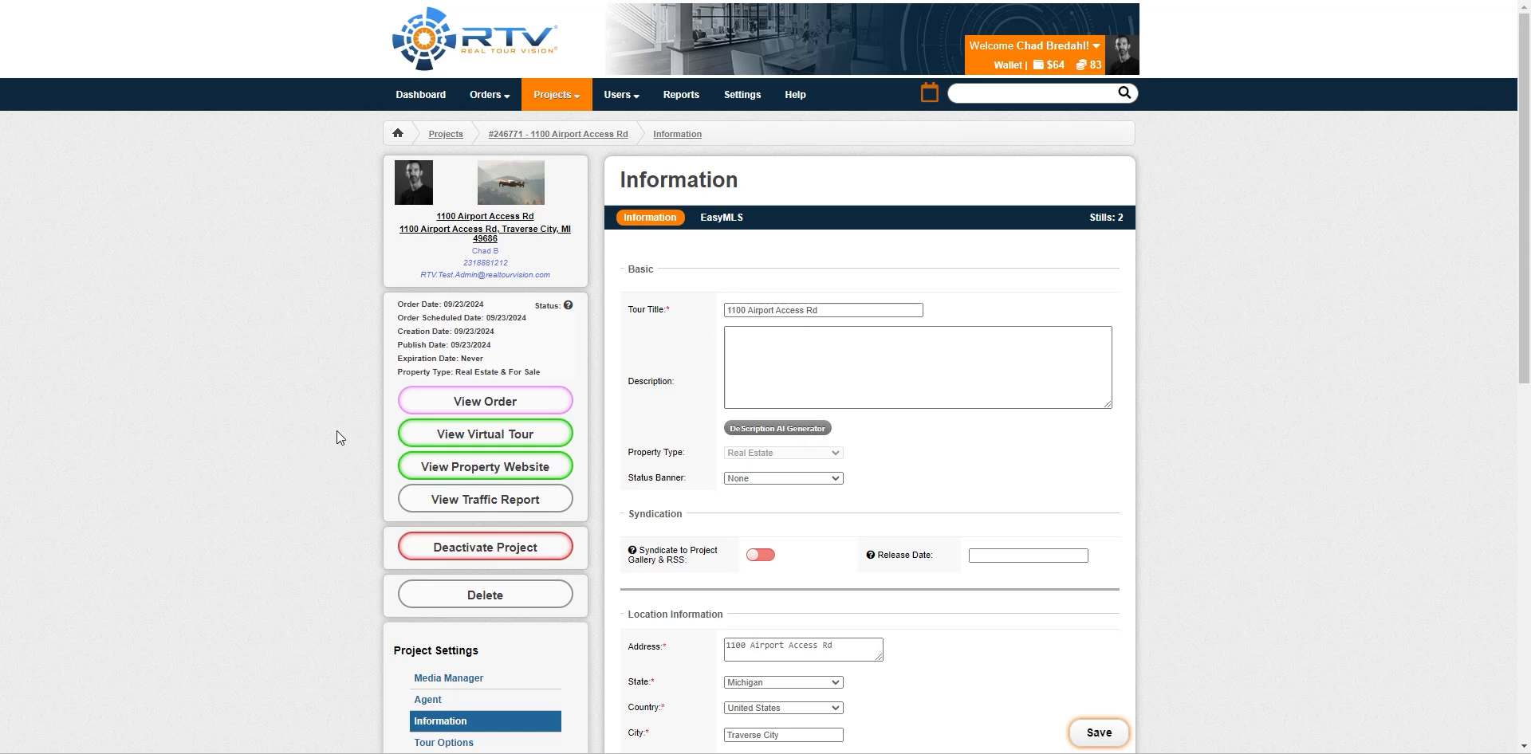
scroll(314, 387, "down", 4)
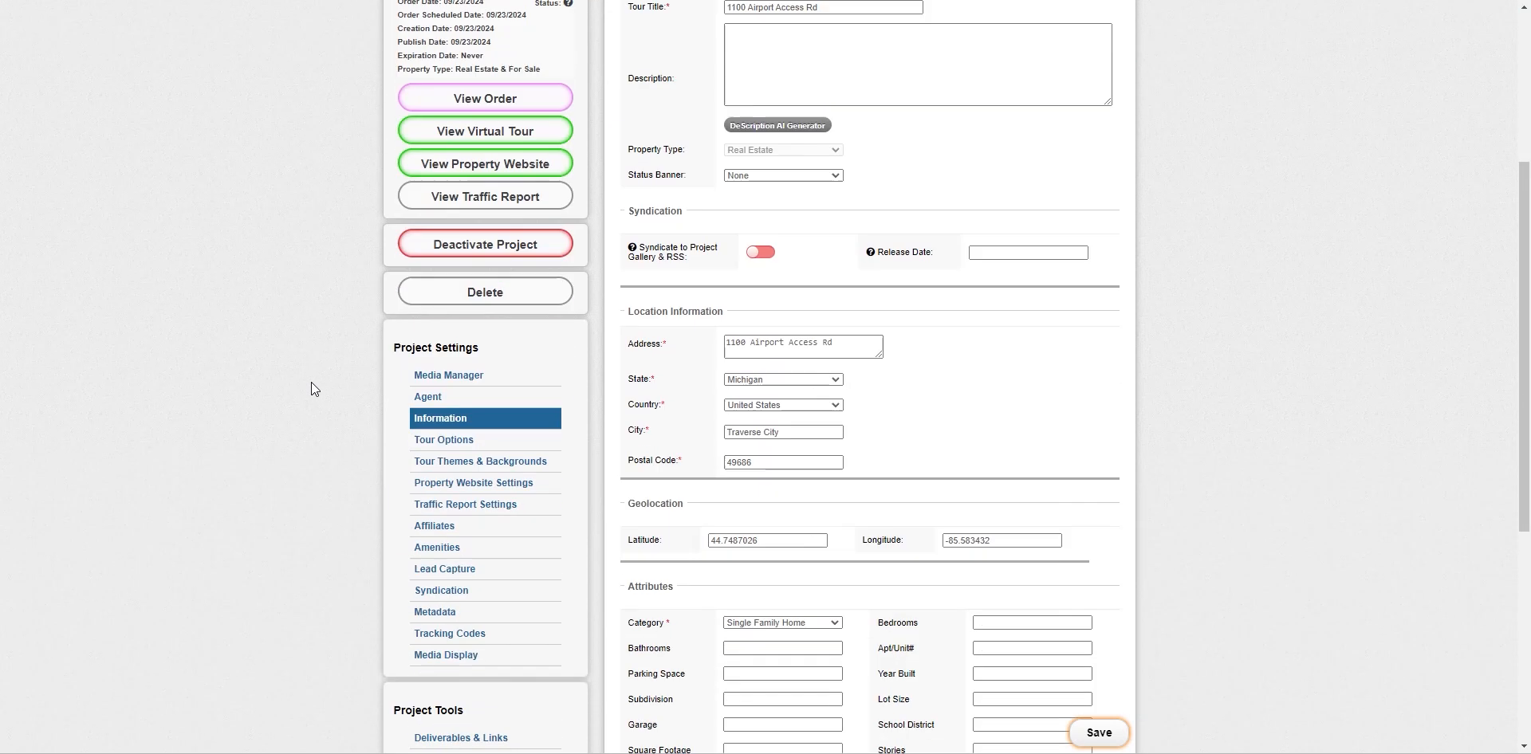
scroll(311, 381, "down", 2)
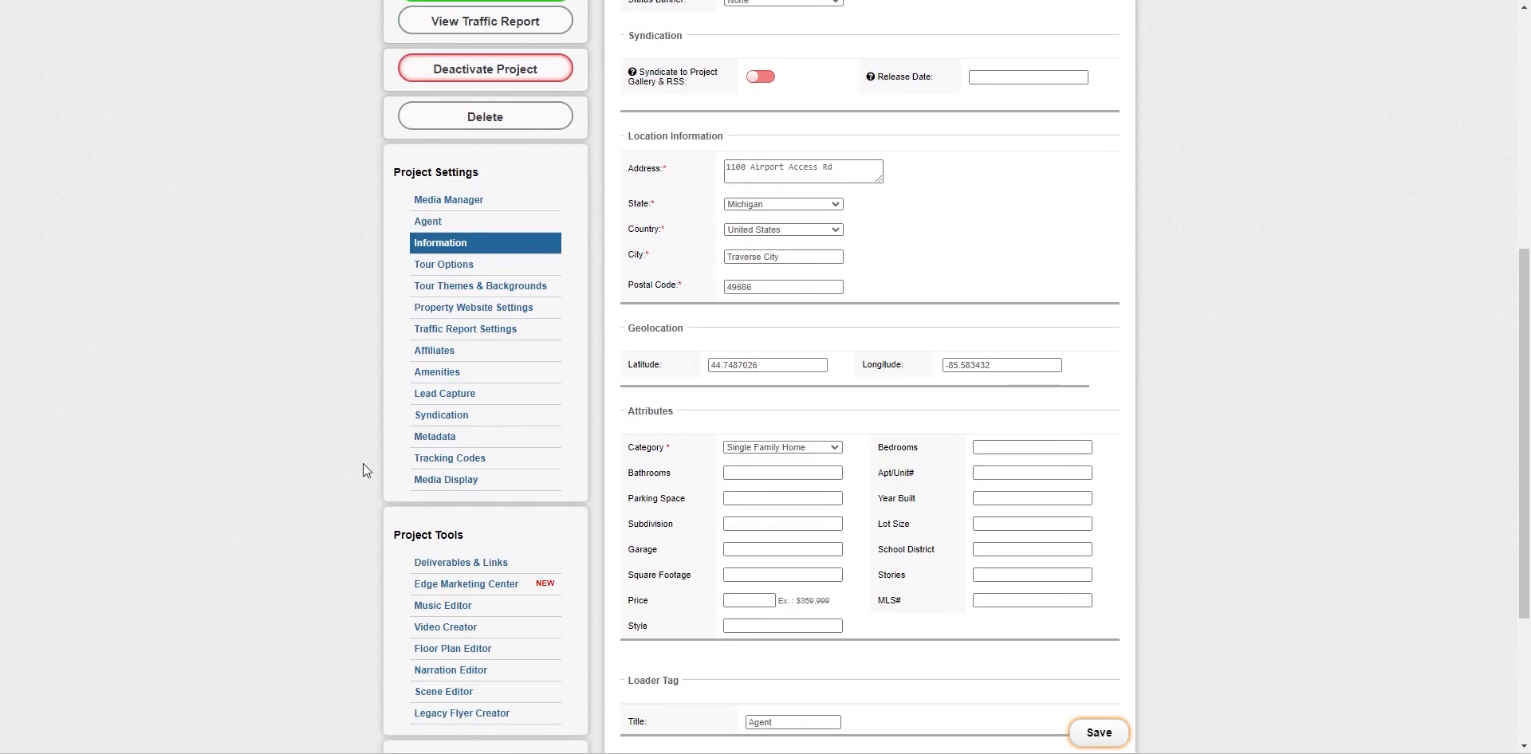
Go to the project's Deliverables & Links page and scroll down to the Email section
left_click(471, 563)
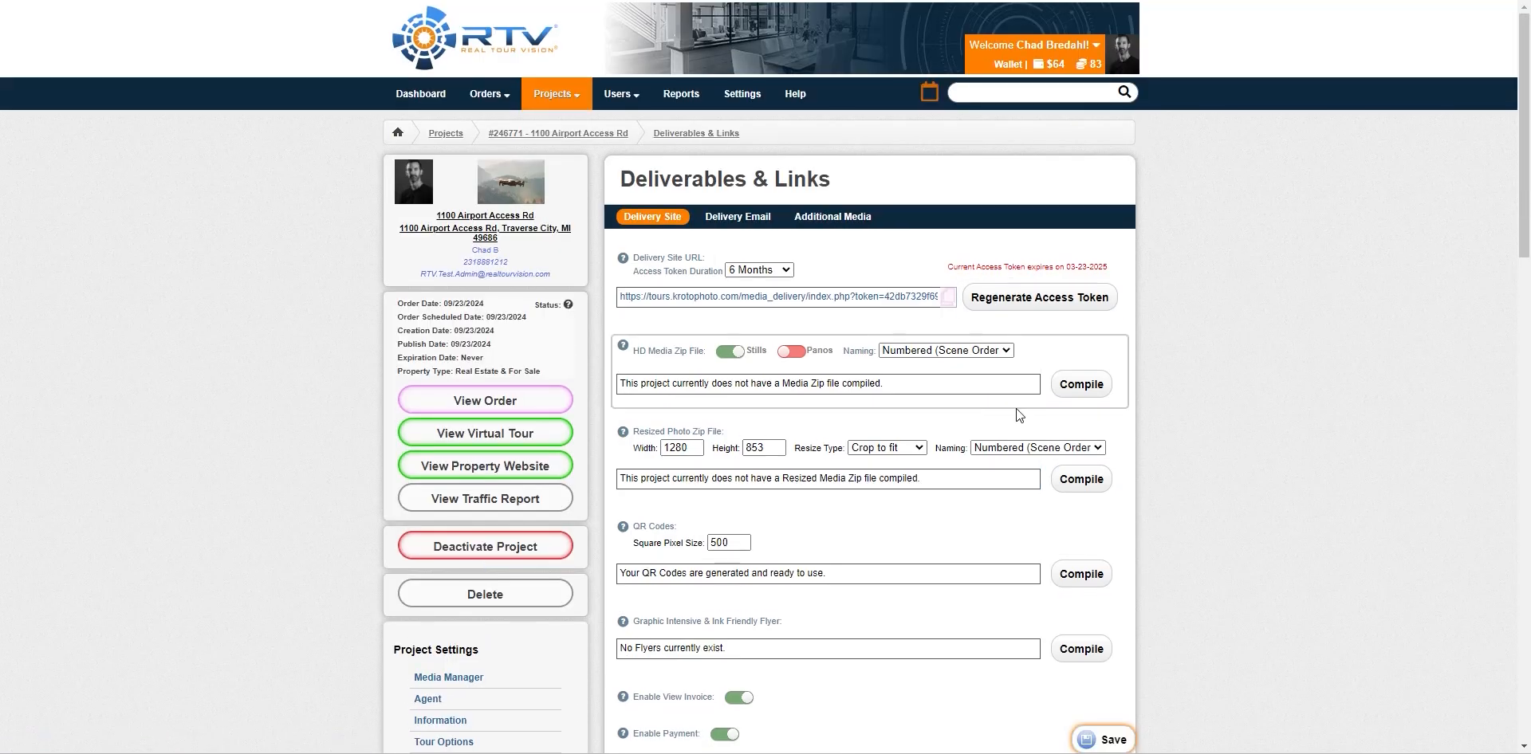
scroll(1016, 408, "down", 6)
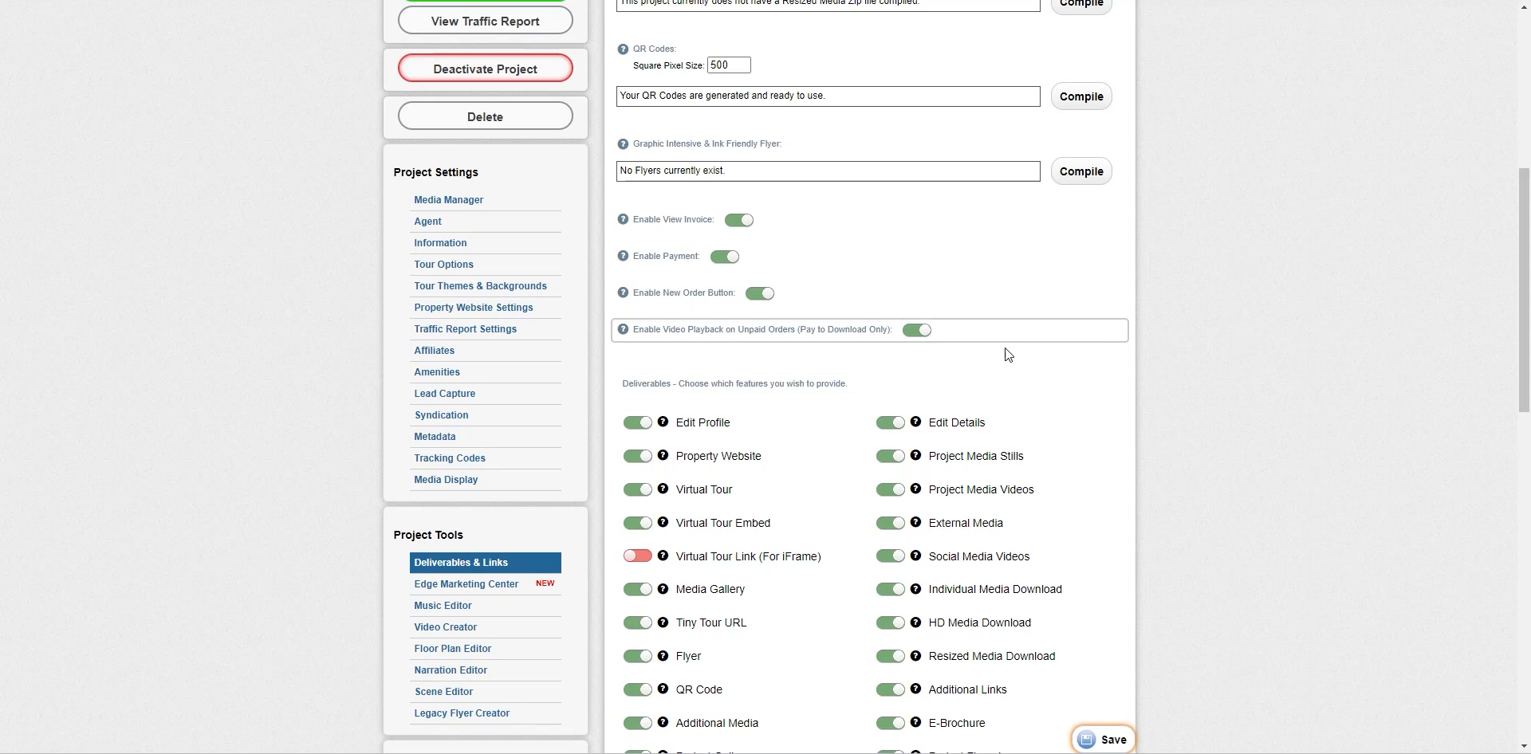
scroll(1089, 421, "down", 4)
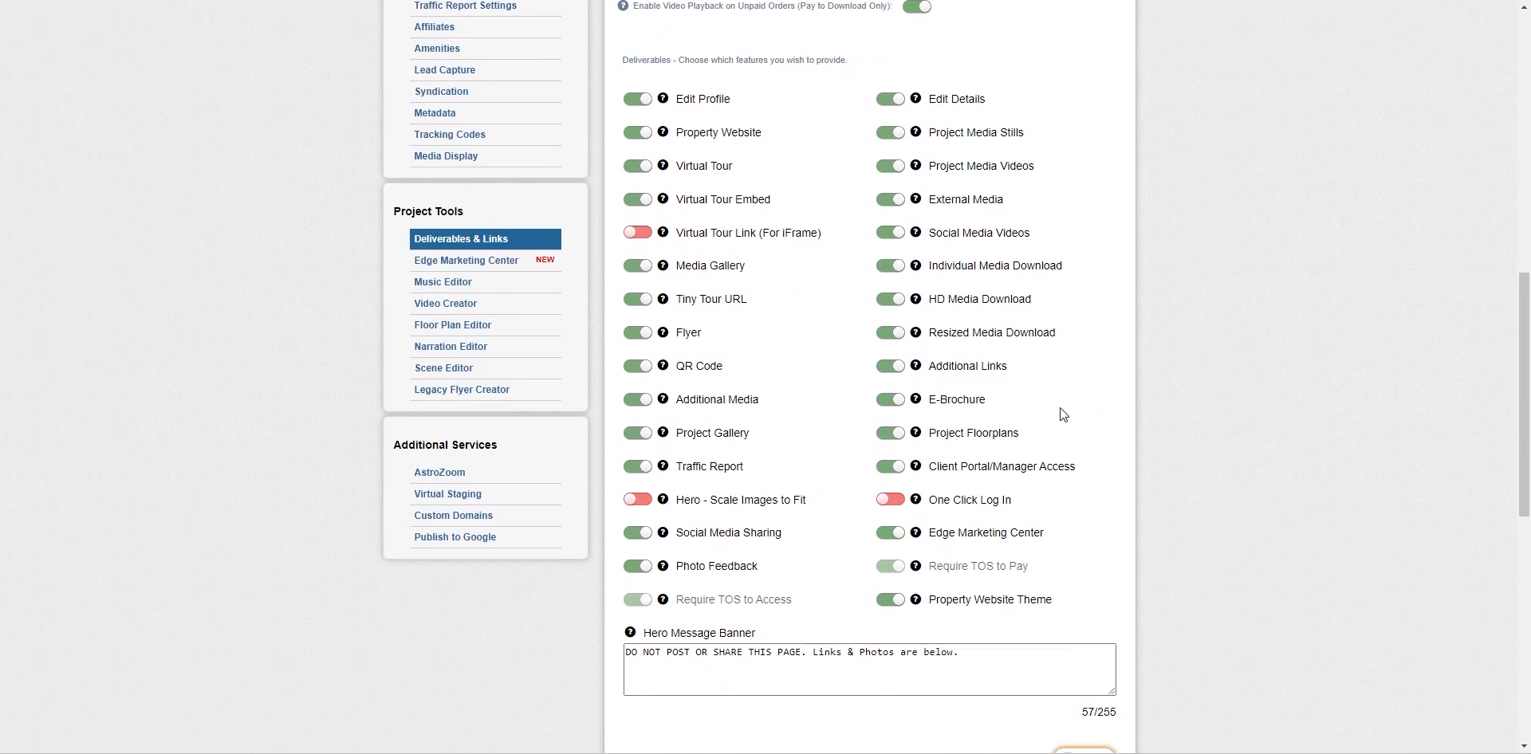
scroll(1063, 414, "down", 9)
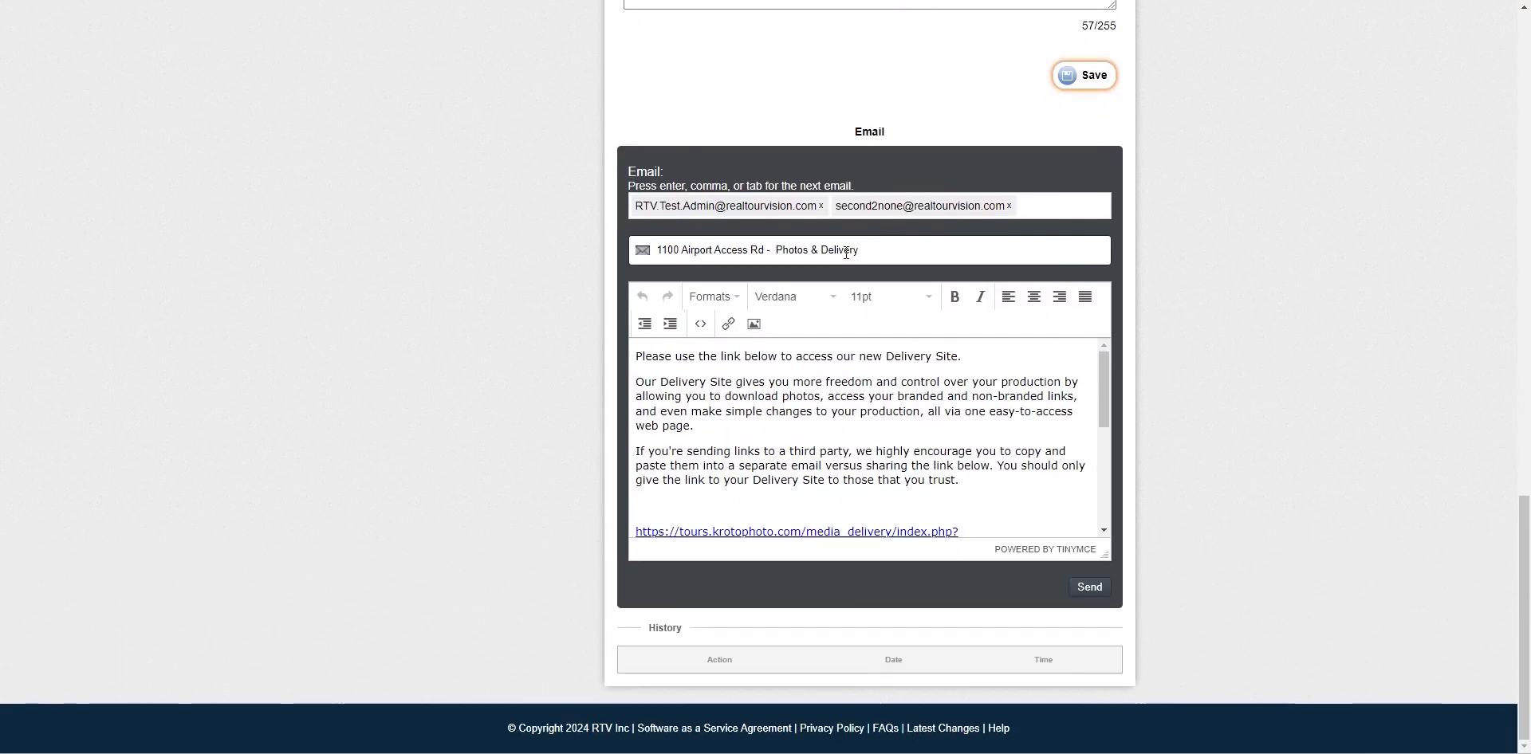
Remove the second address from the Photos & Delivery email, leaving one recipient
left_click(1009, 206)
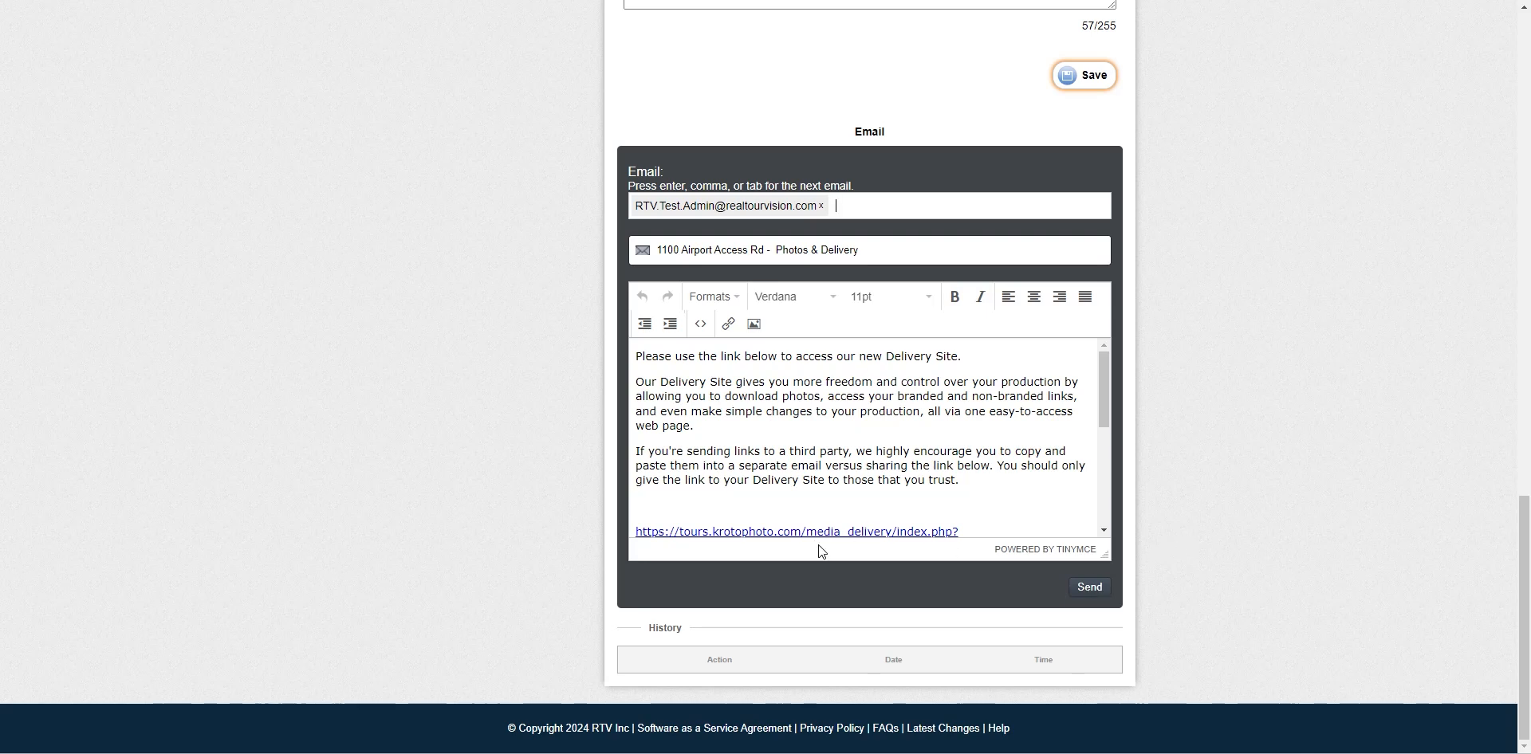
scroll(821, 542, "down", 3)
scroll(862, 461, "up", 2)
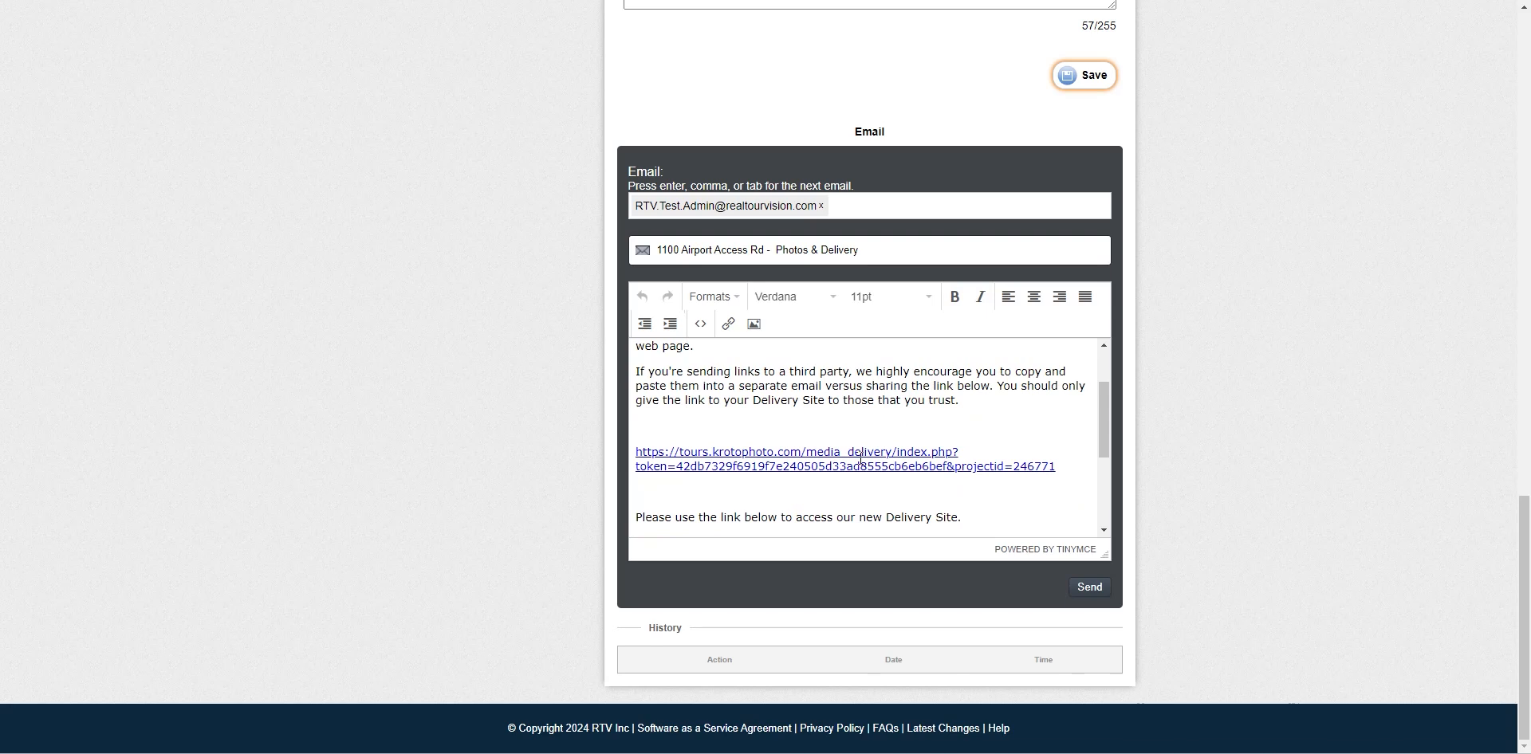
scroll(917, 475, "up", 2)
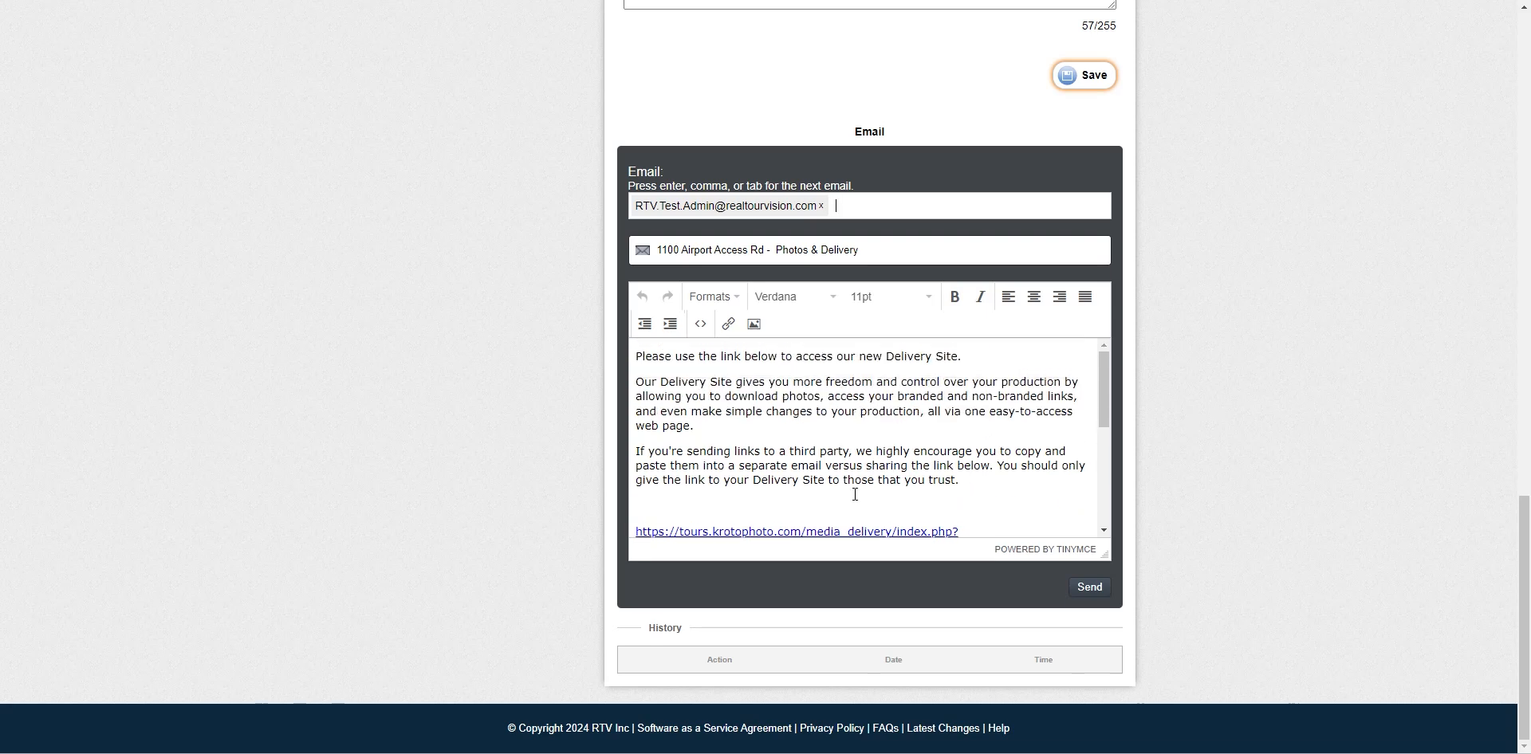
scroll(854, 492, "down", 4)
scroll(1166, 423, "up", 15)
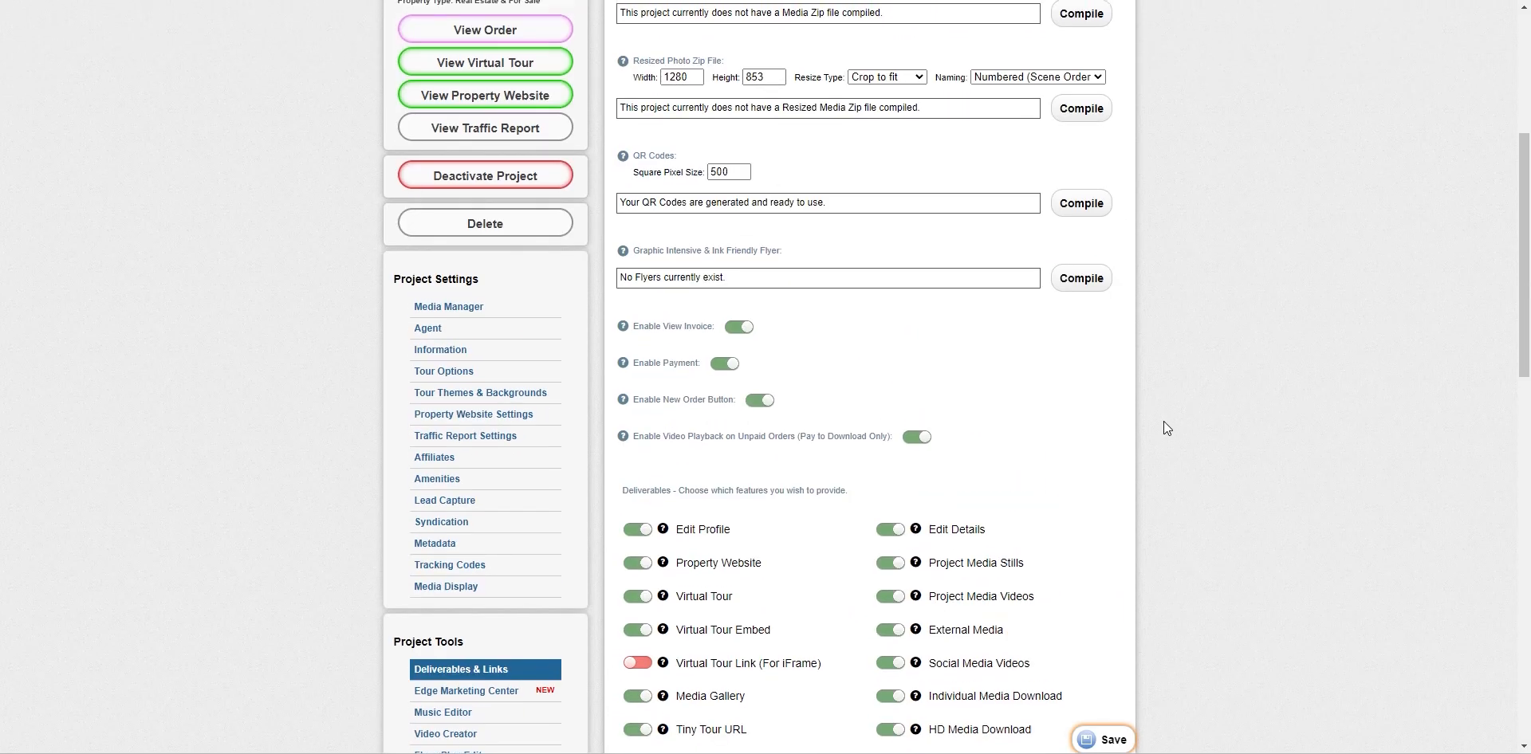
Open the delivery site and view its marketing tools and tour embed codes
left_click(890, 300)
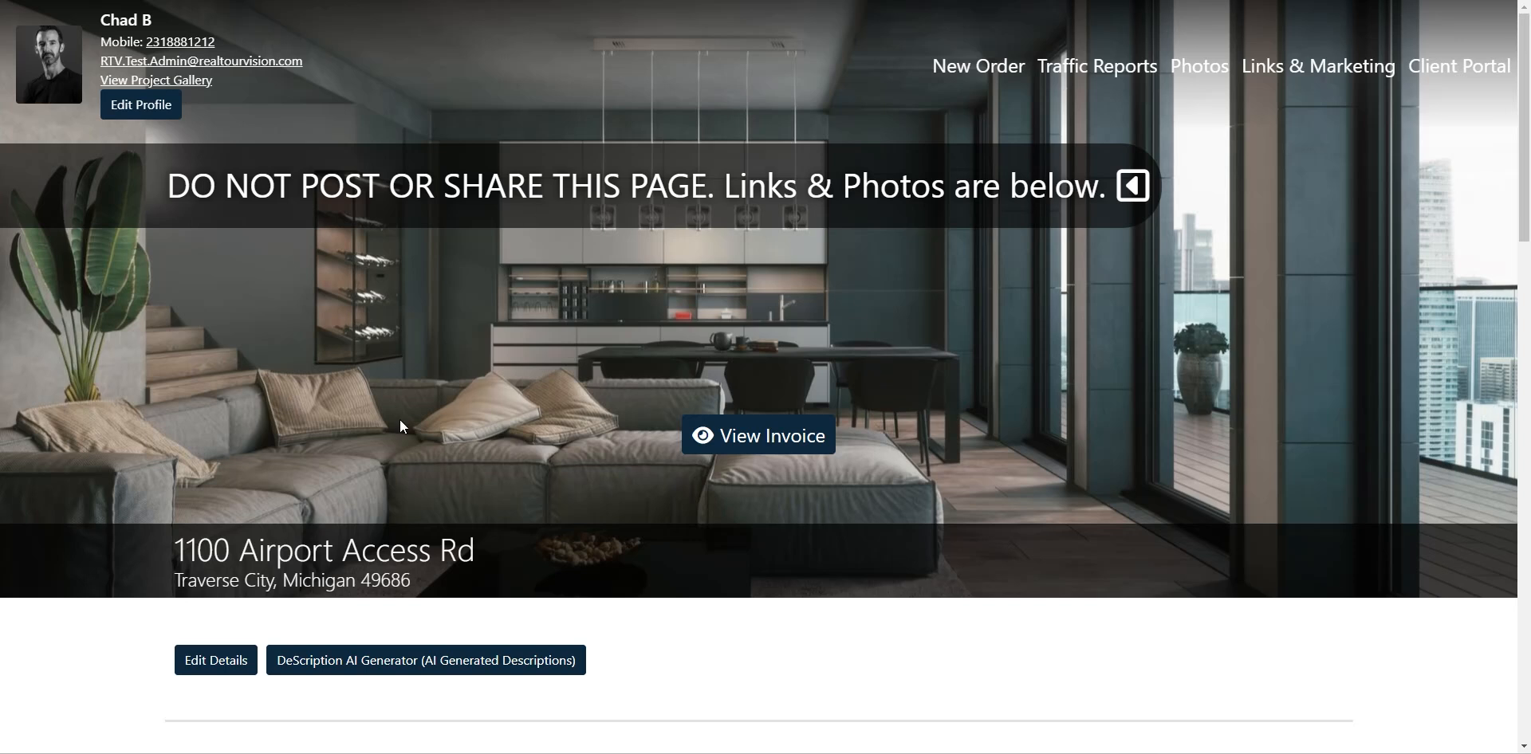
scroll(152, 351, "down", 6)
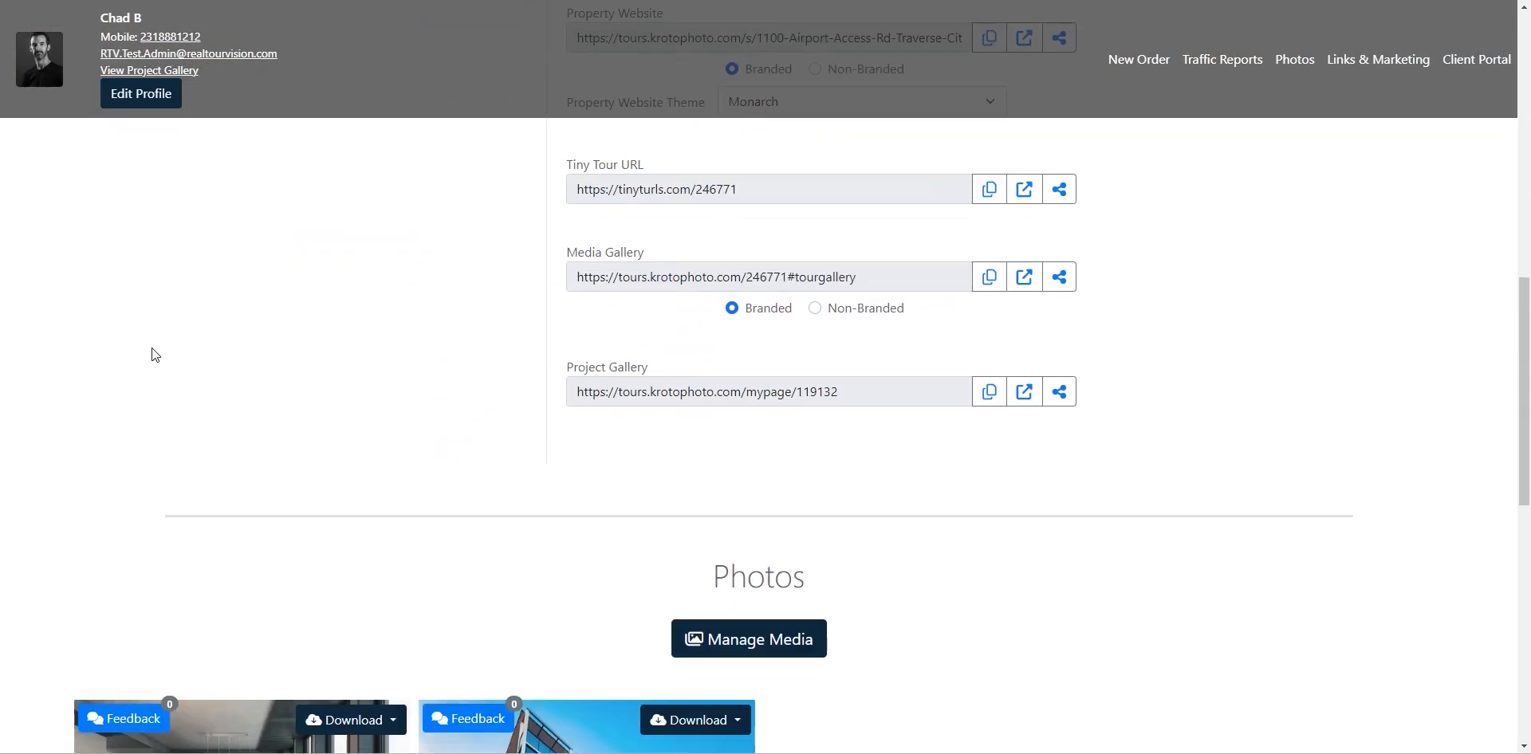
scroll(154, 355, "down", 1)
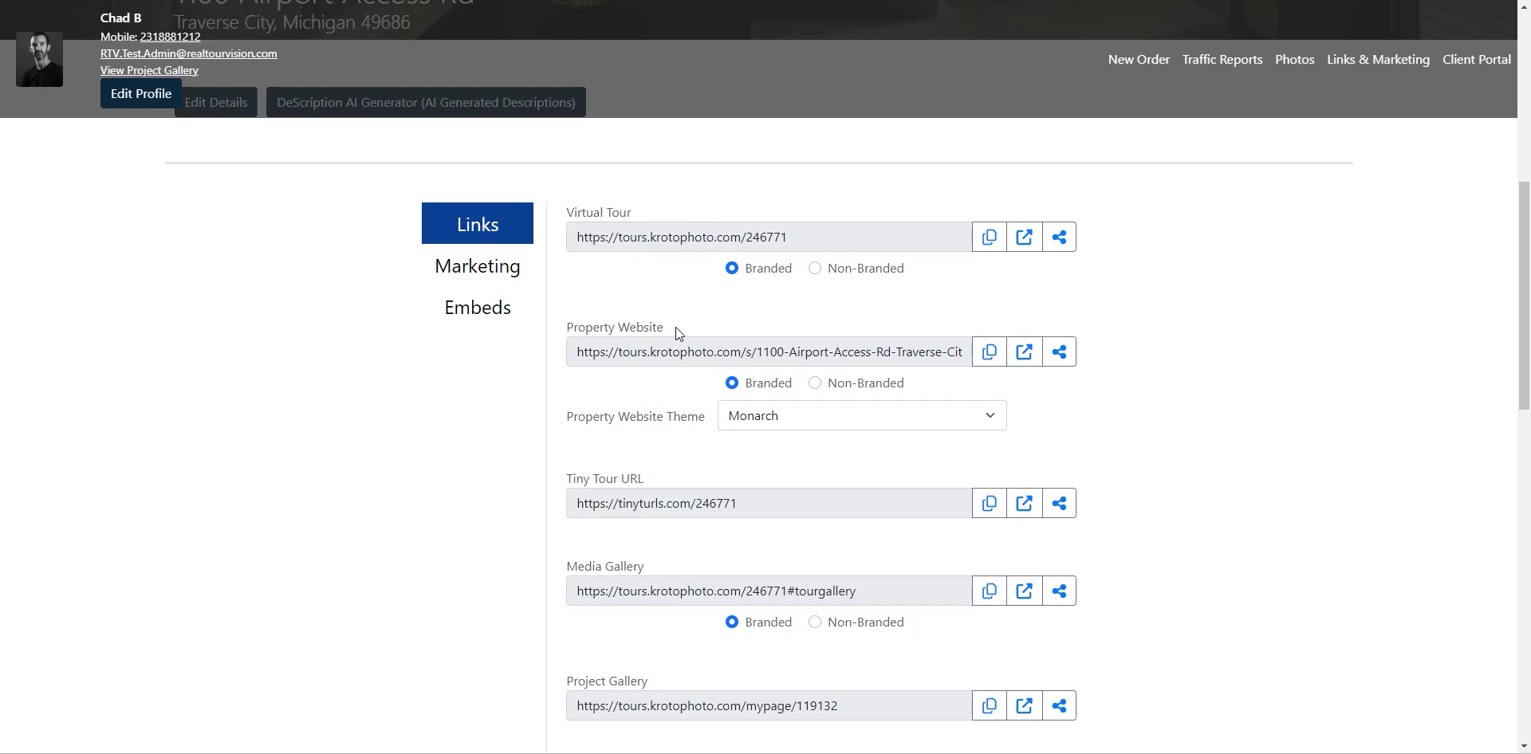
scroll(439, 409, "down", 2)
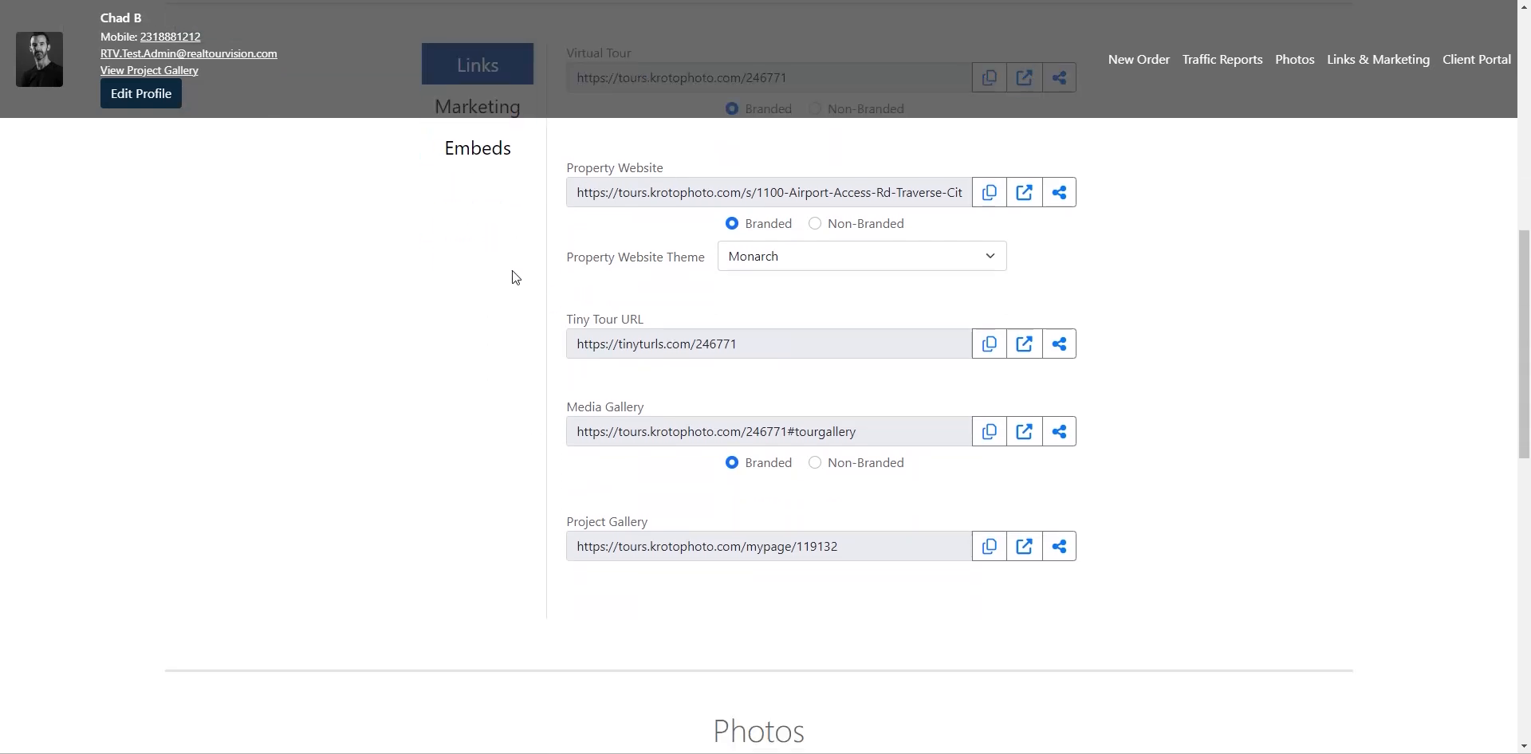
scroll(513, 277, "up", 2)
left_click(486, 275)
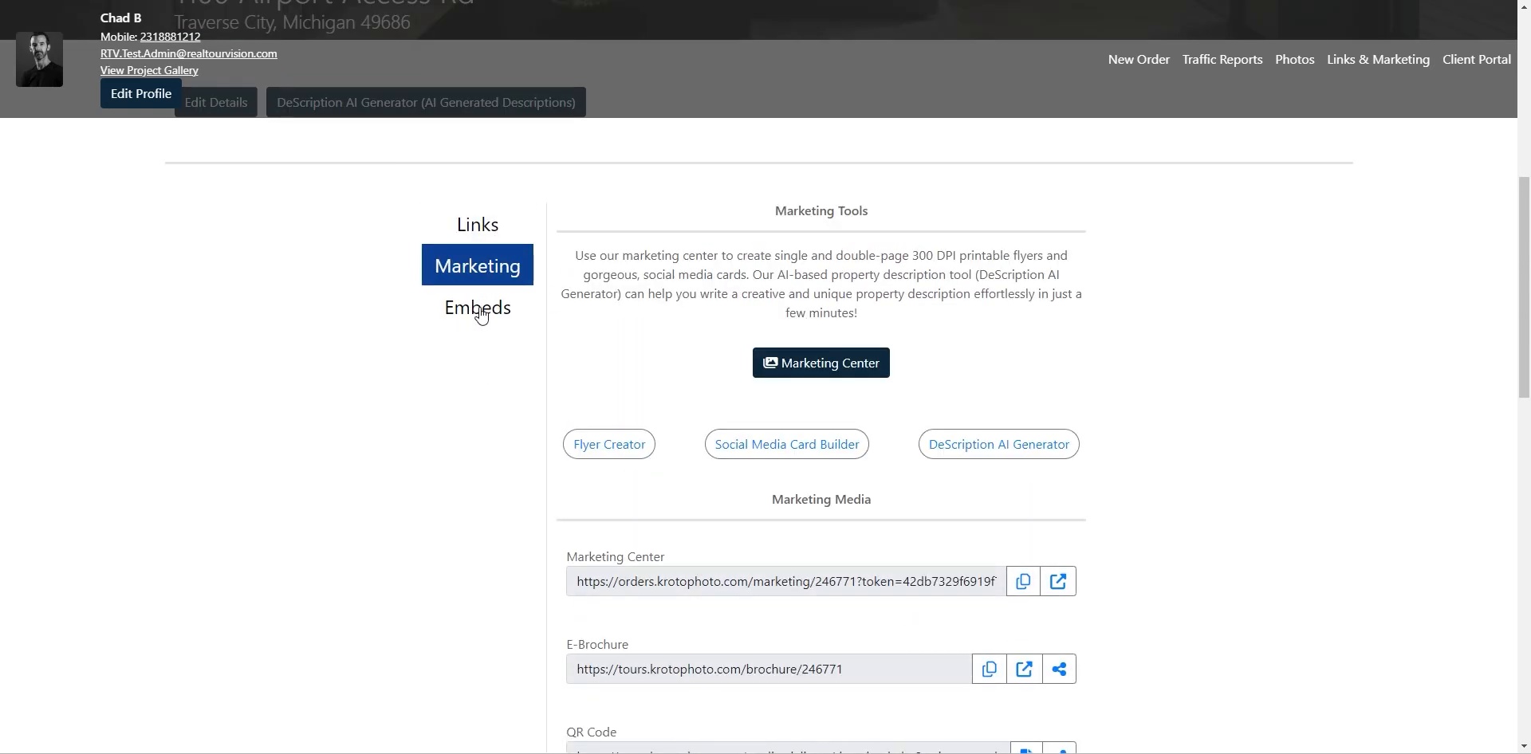
left_click(479, 317)
scroll(164, 370, "down", 3)
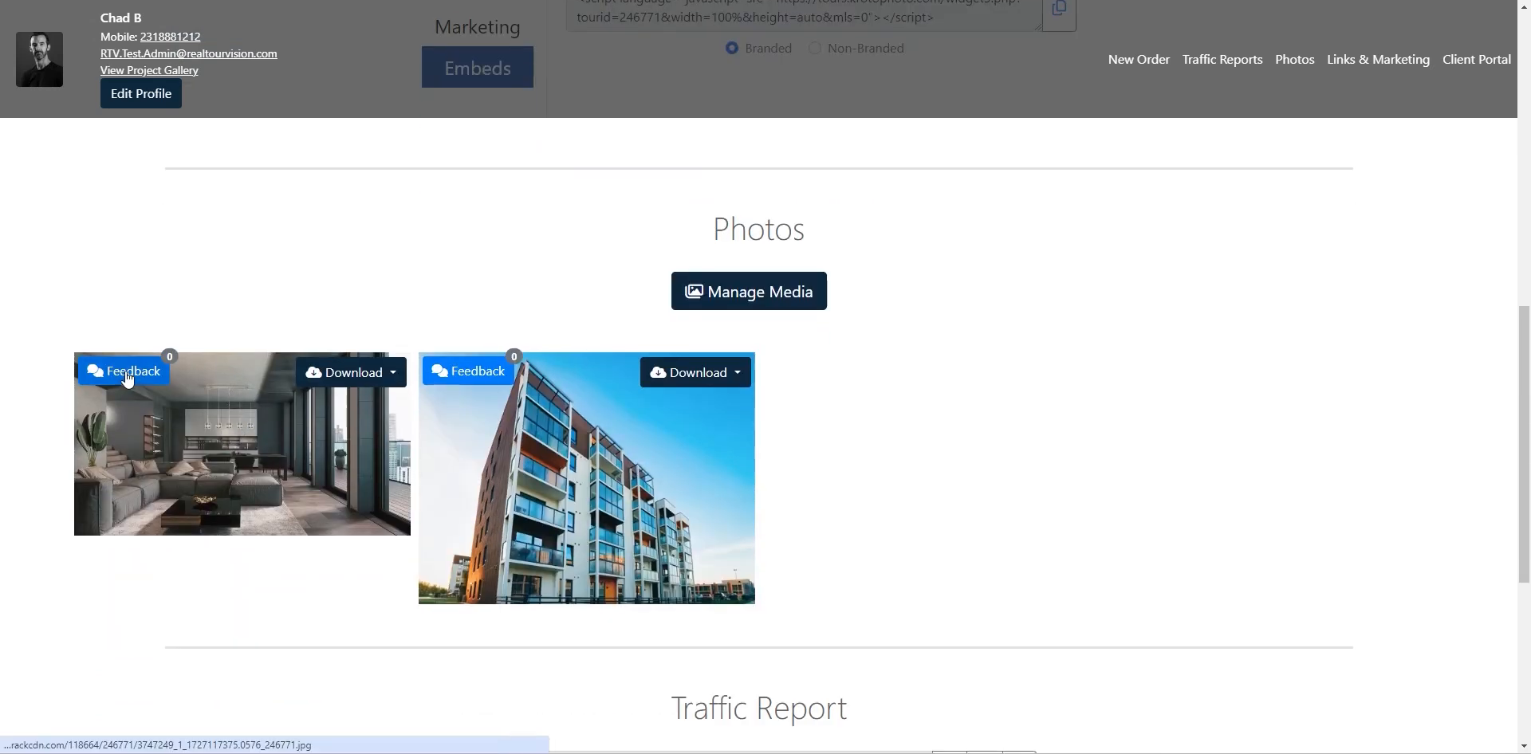
Check the first photo's download options and feedback window, then close them and scroll back up
left_click(394, 378)
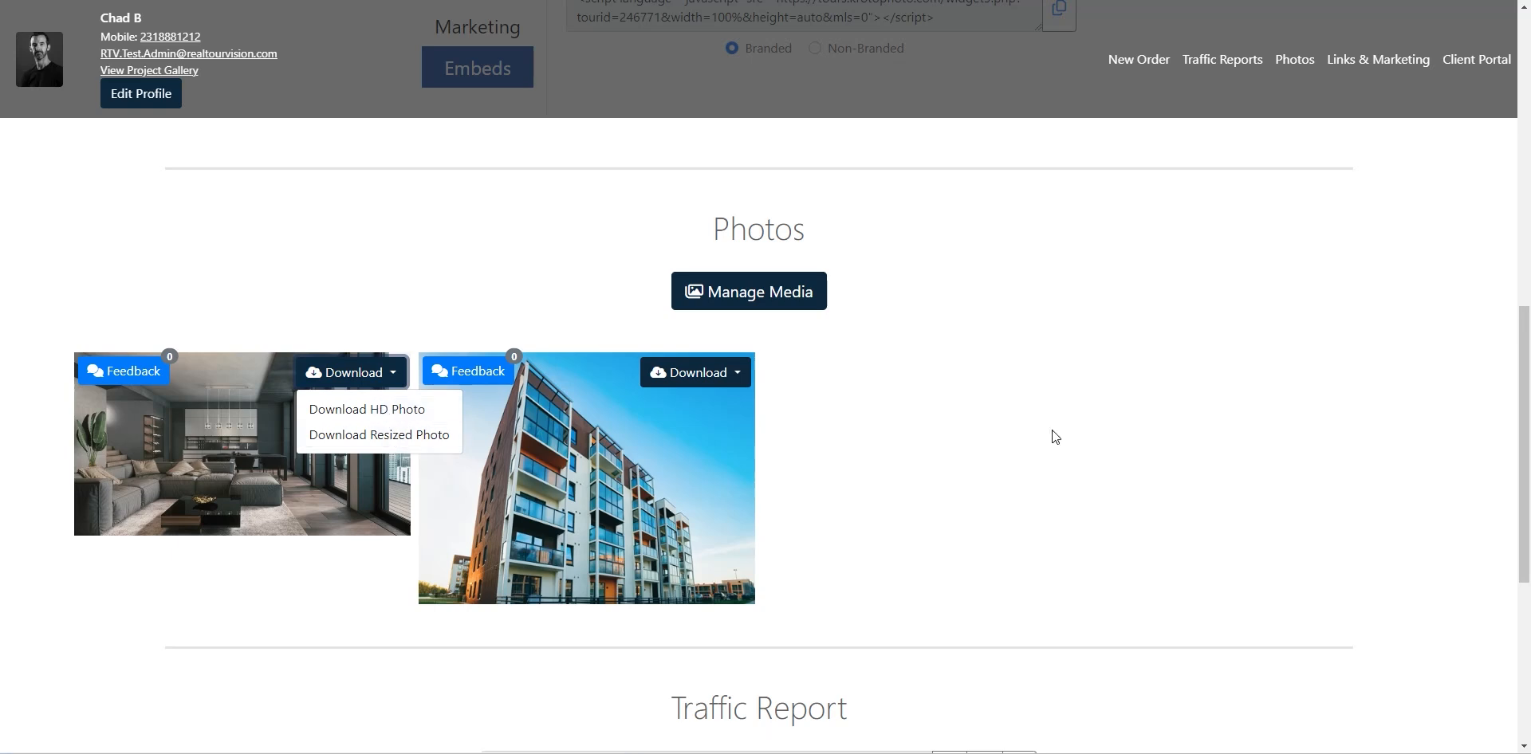
left_click(1029, 429)
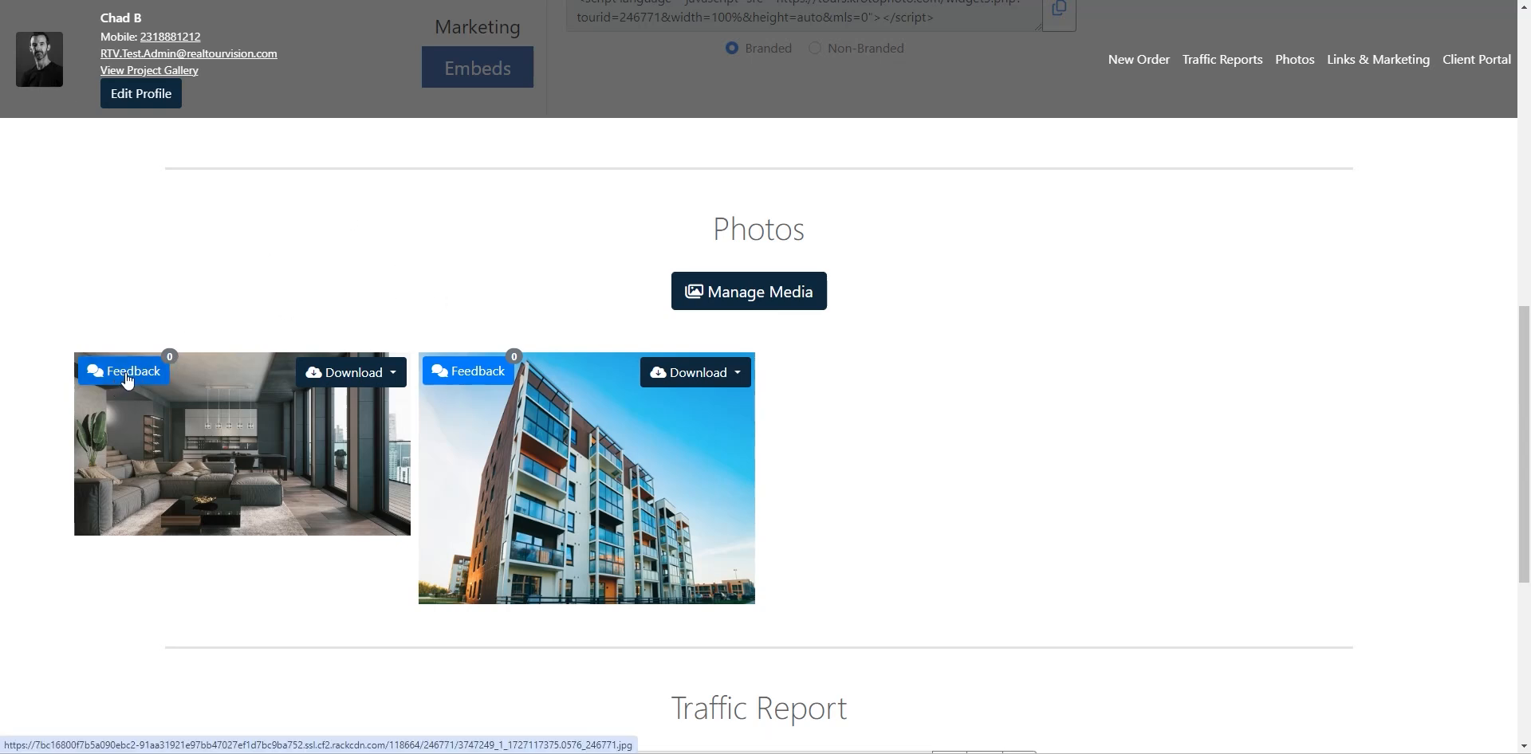
left_click(122, 378)
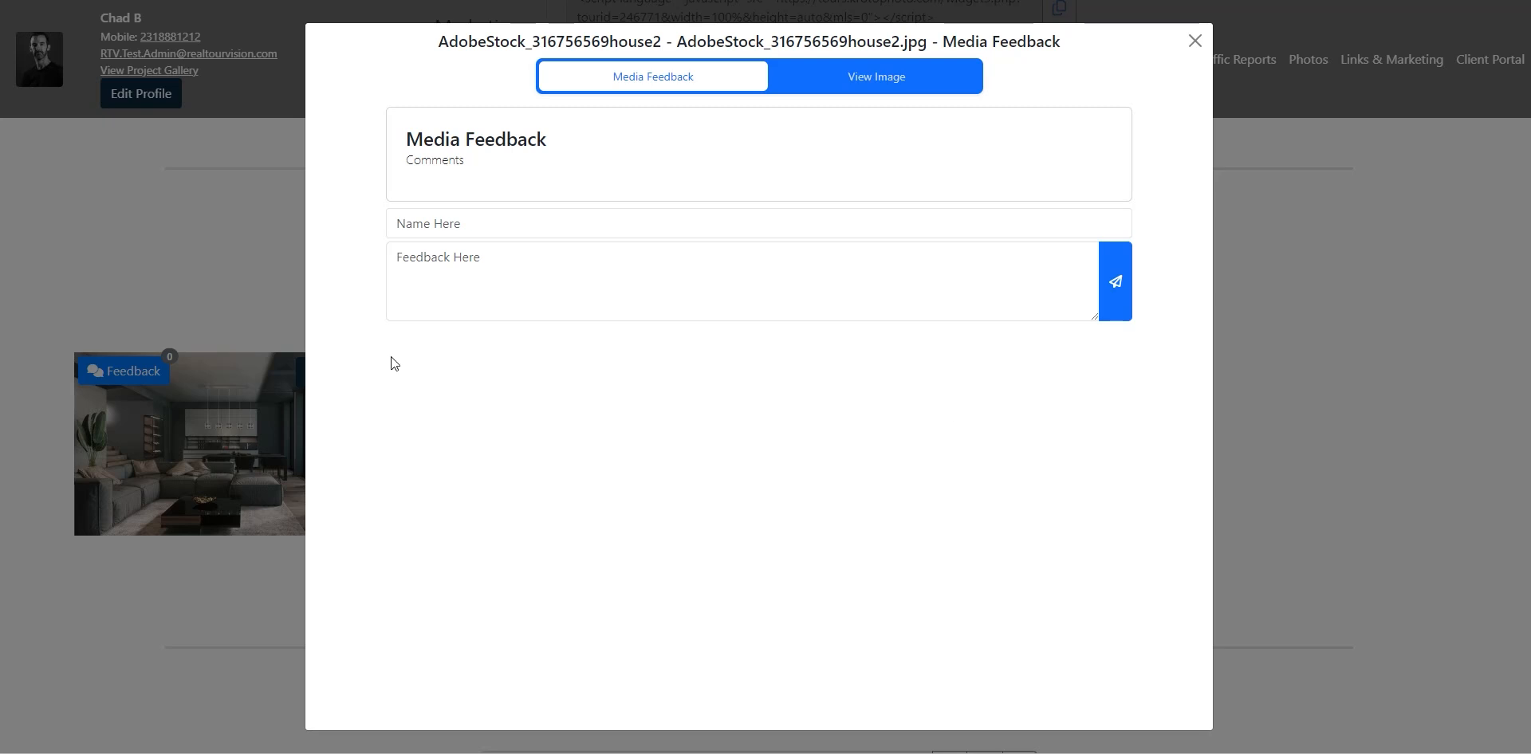
left_click(1196, 41)
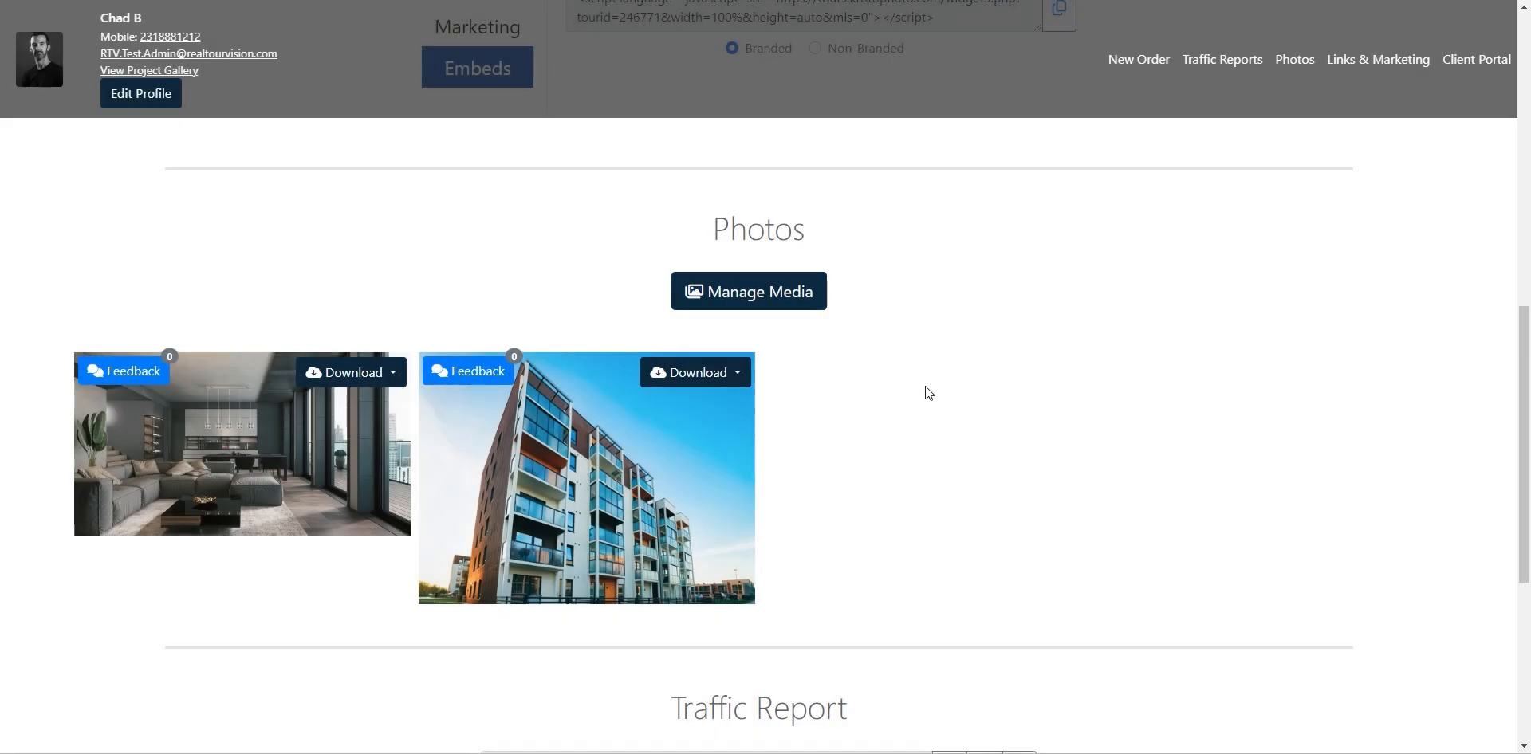
scroll(904, 395, "up", 10)
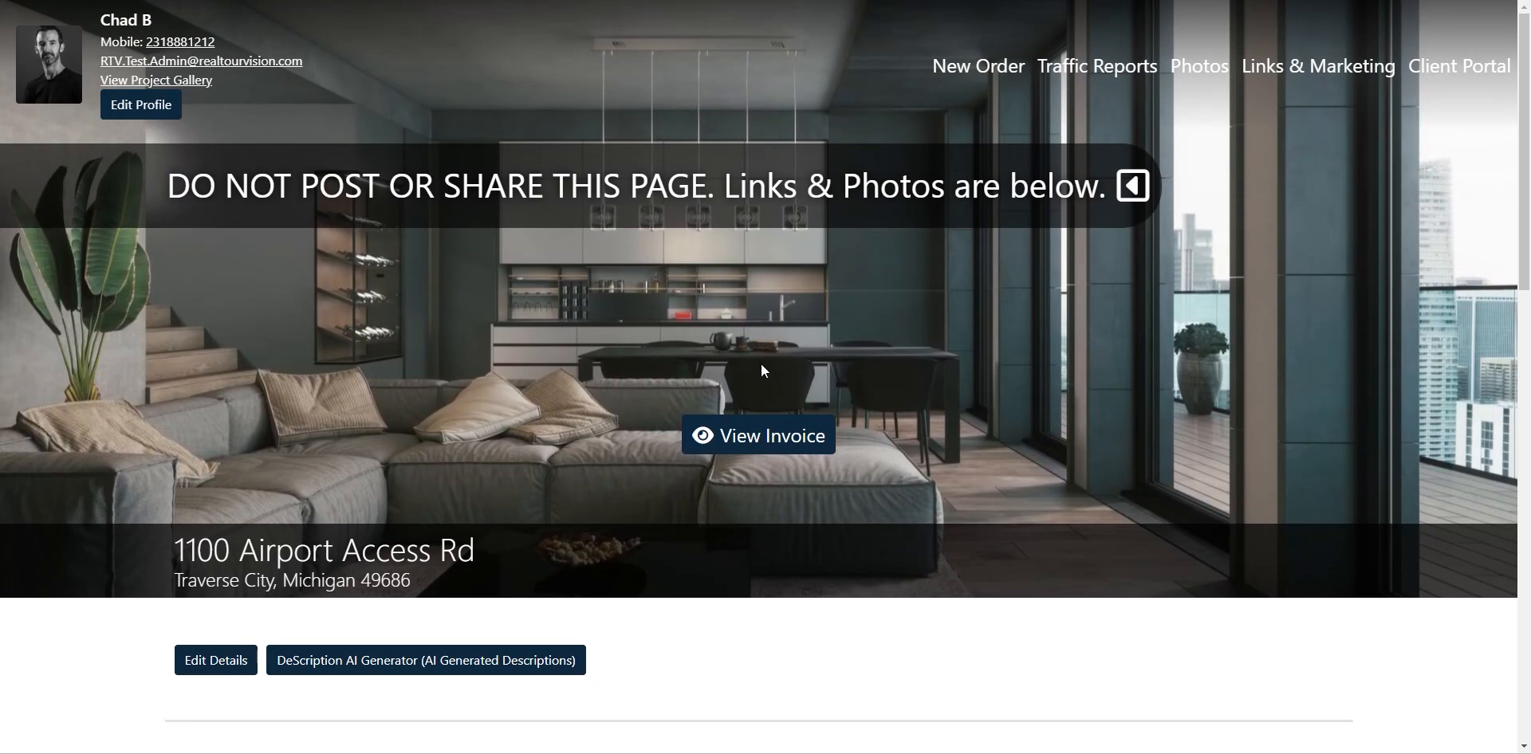
left_click(756, 444)
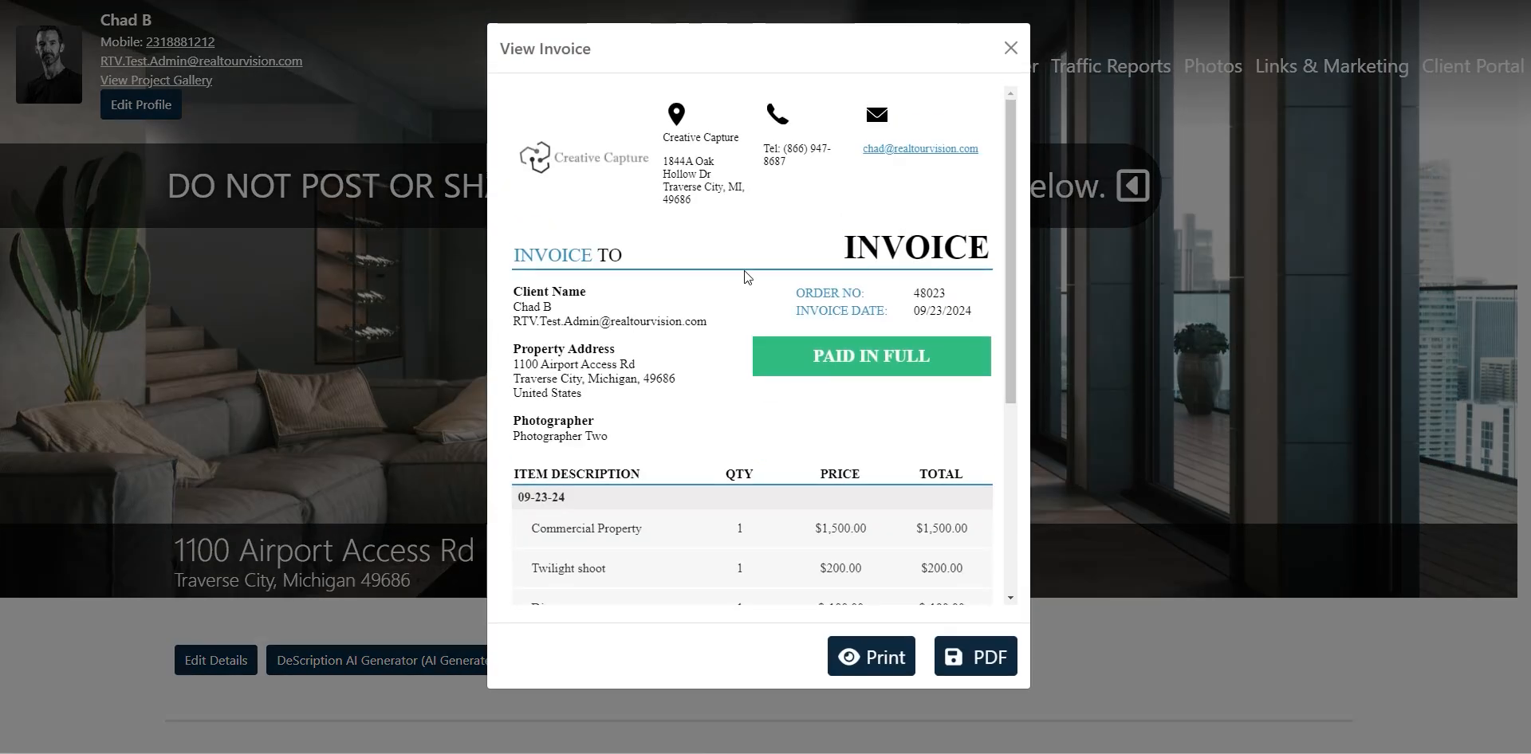
scroll(758, 295, "down", 3)
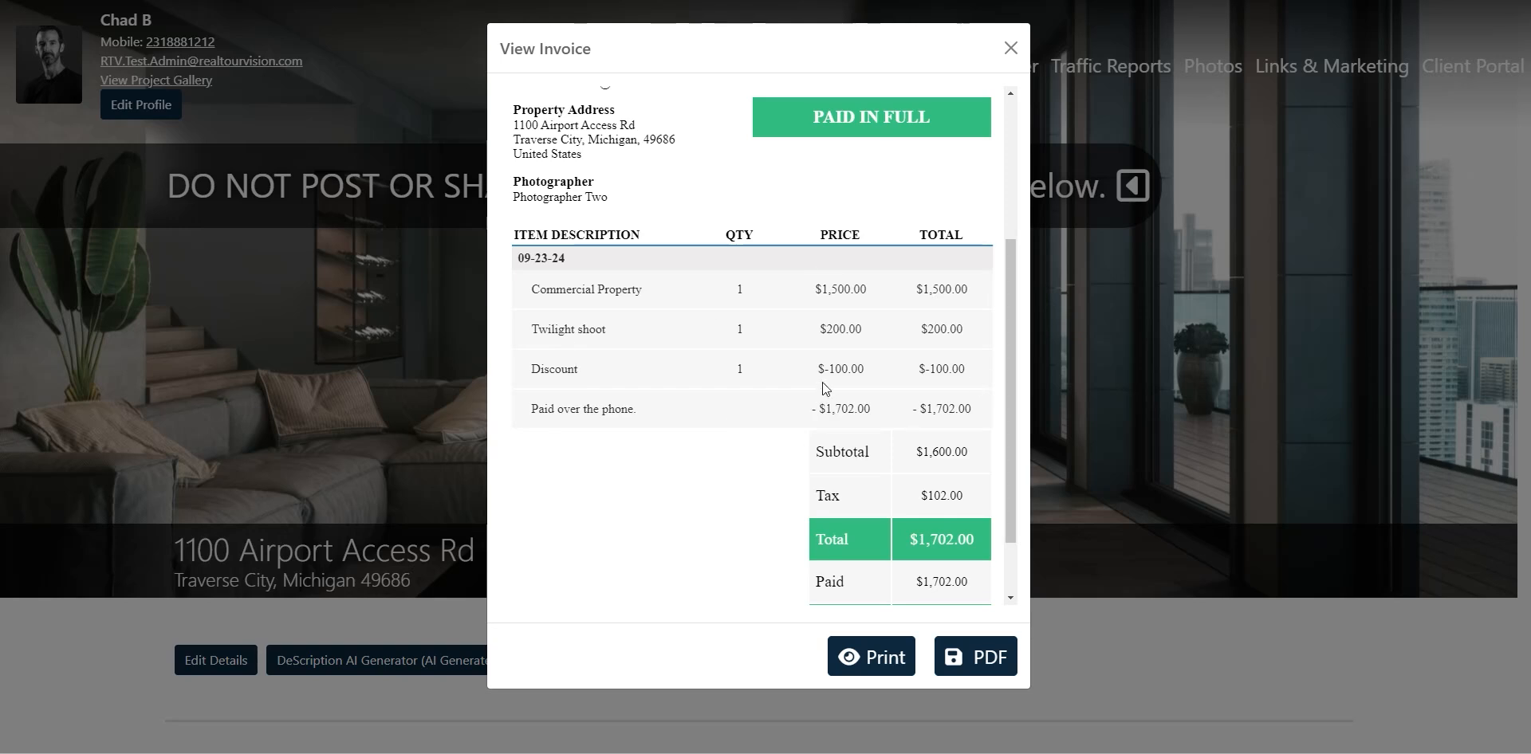
scroll(825, 388, "down", 1)
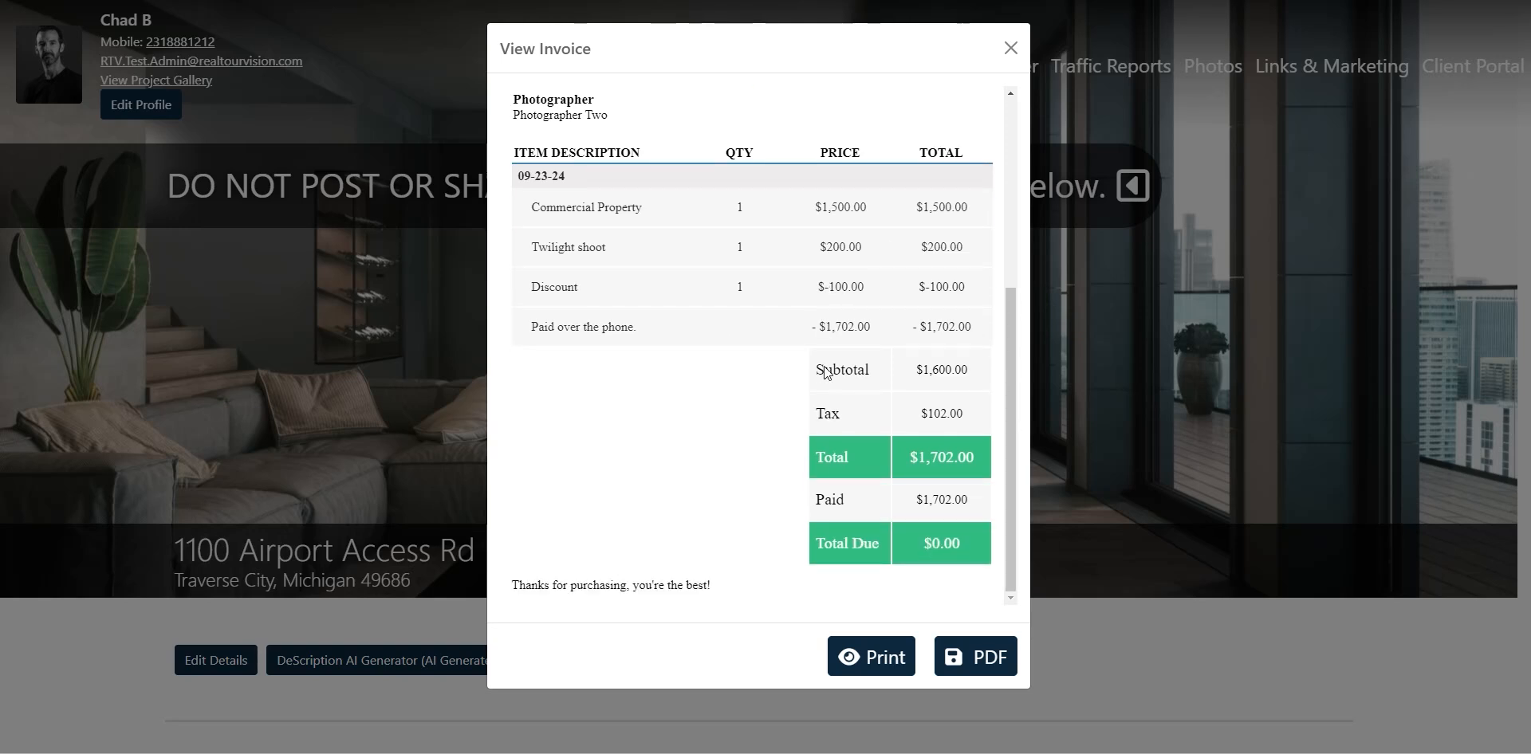
left_click(1011, 48)
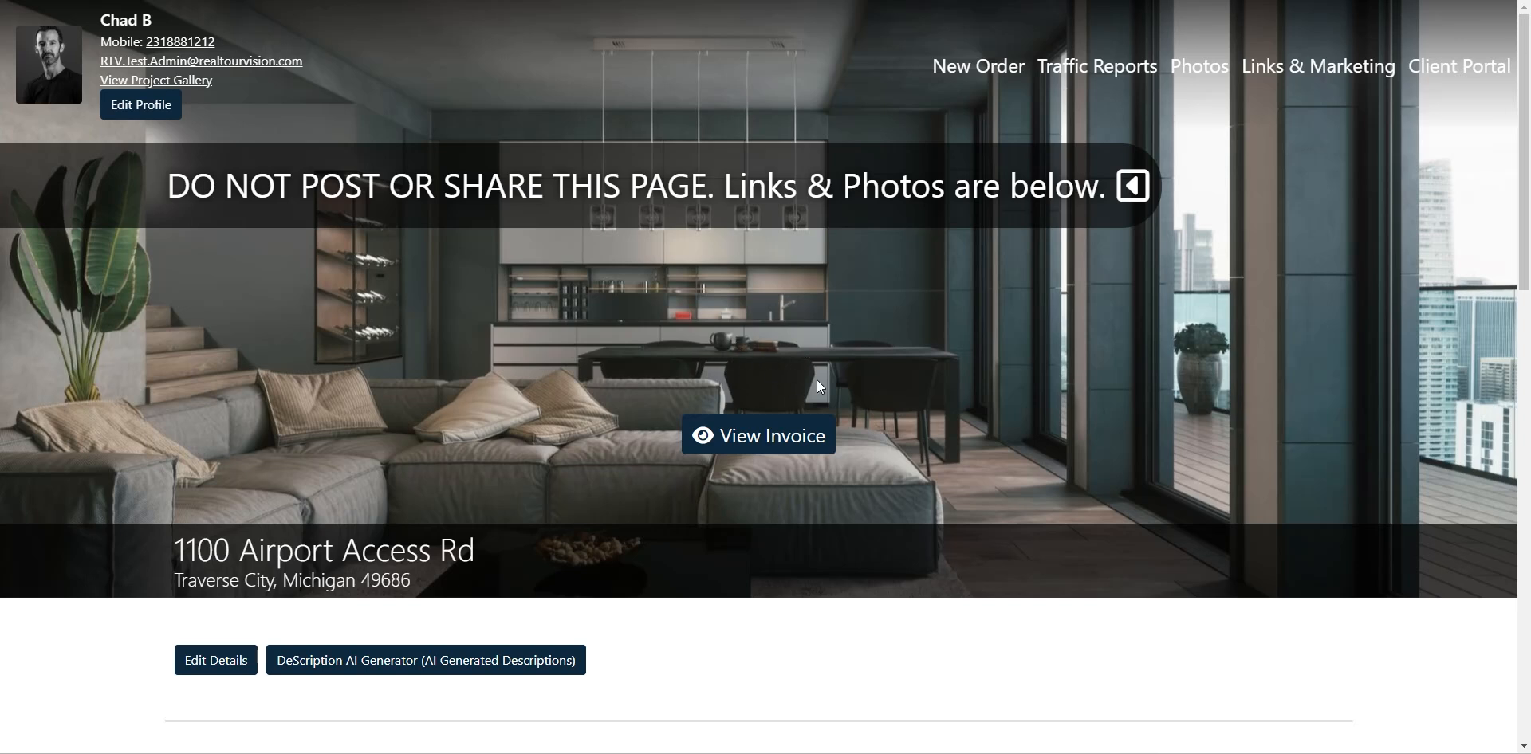
Show the property's links instead of embed codes on the delivery page
scroll(620, 353, "down", 10)
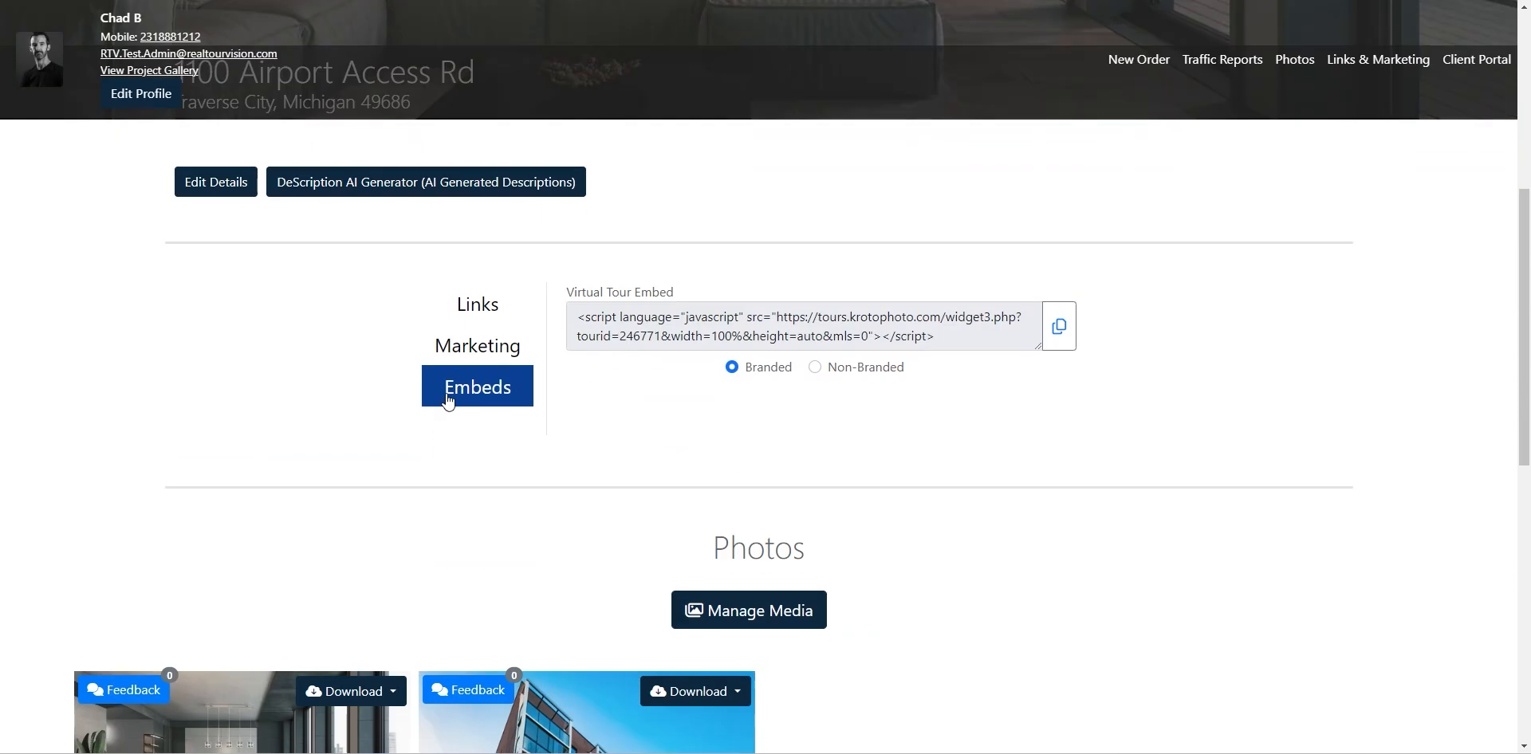
scroll(894, 429, "up", 10)
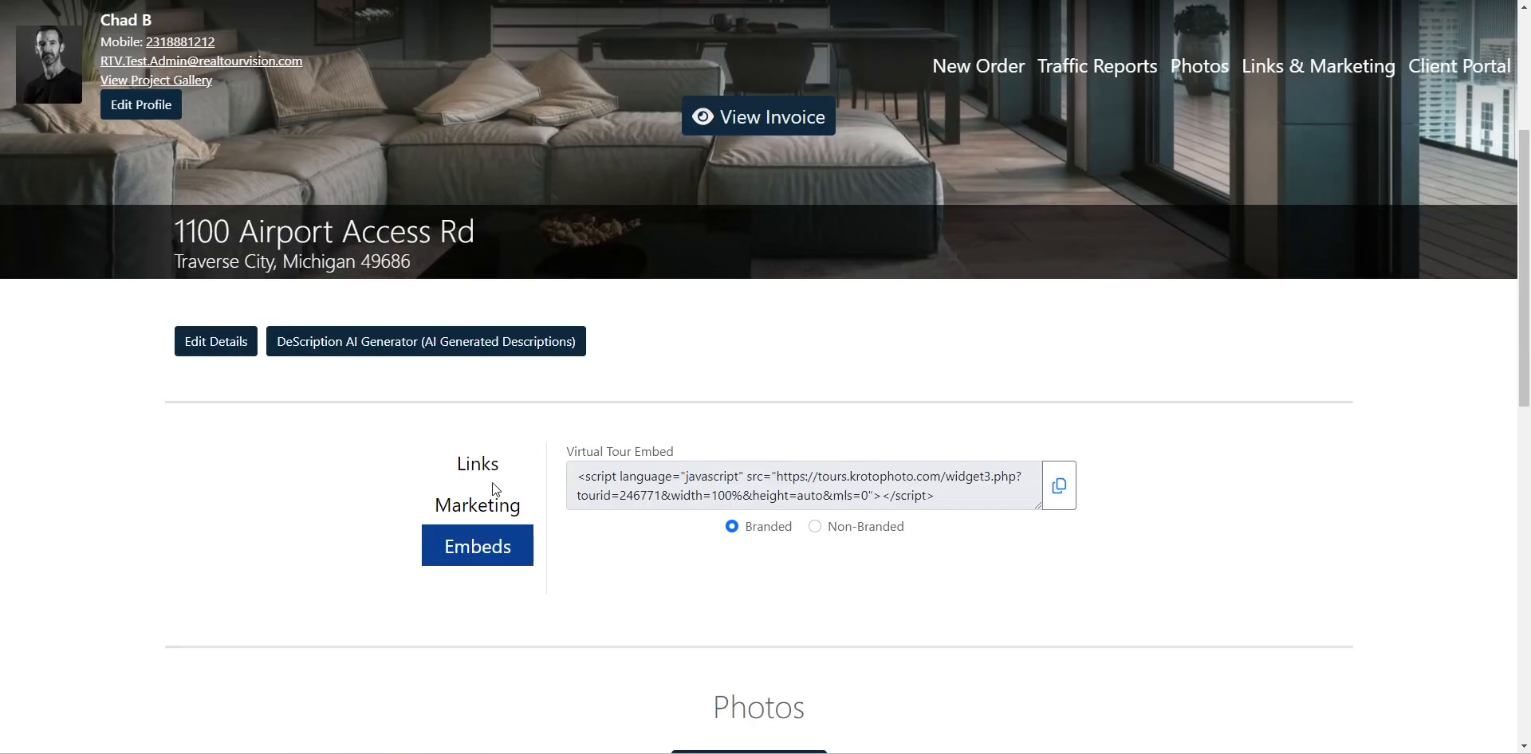
left_click(482, 461)
scroll(906, 441, "down", 10)
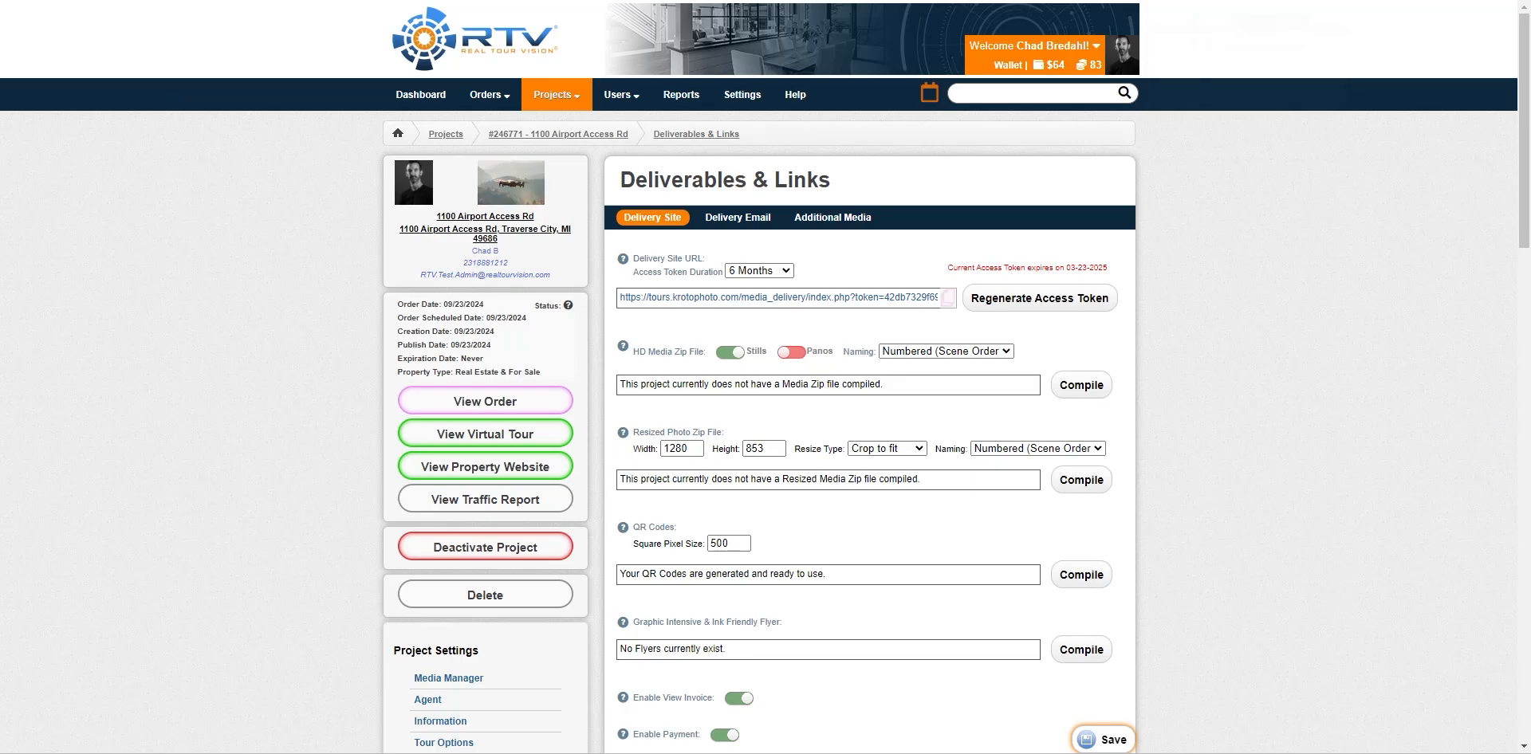
Log in as the agent's account from the View Users list
mouse_move(618, 100)
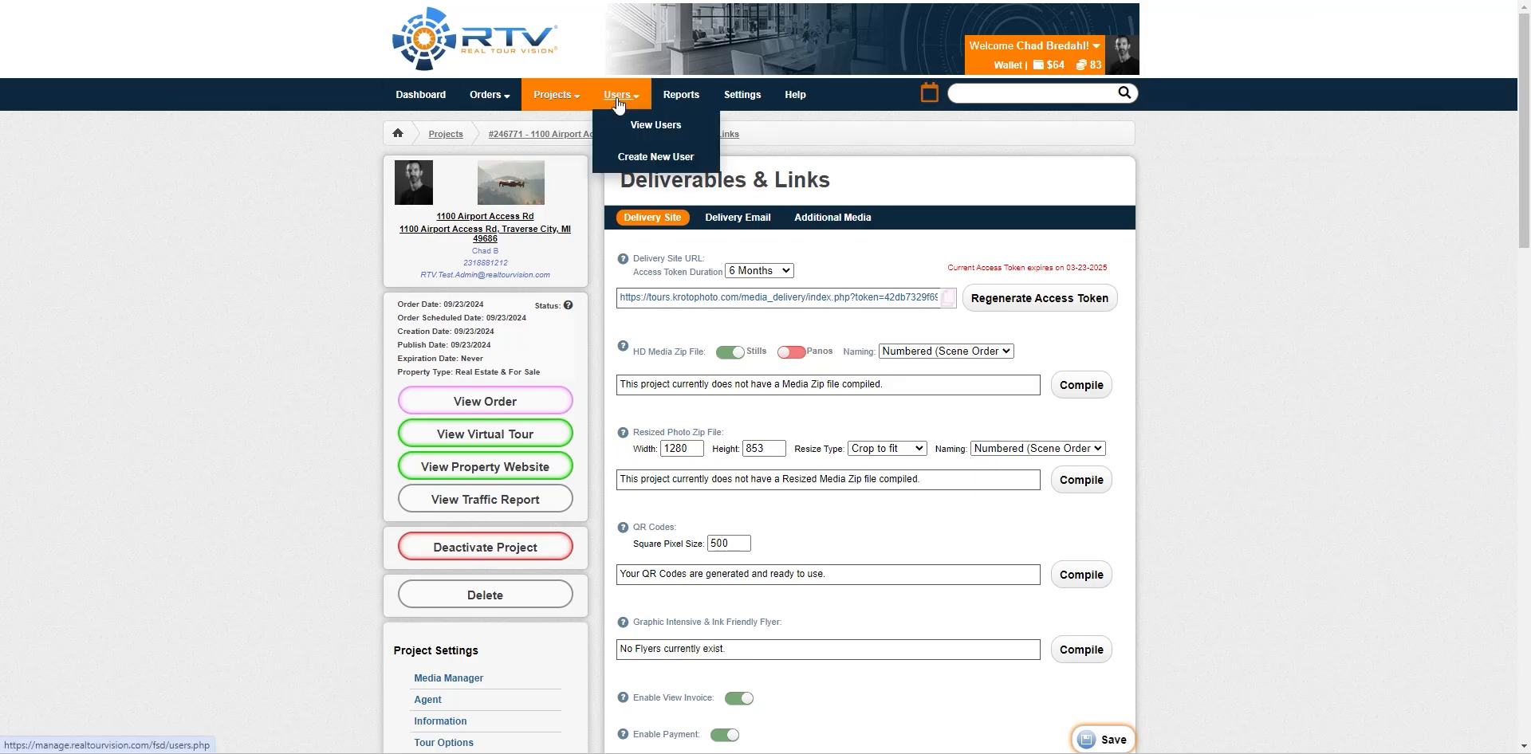
left_click(618, 100)
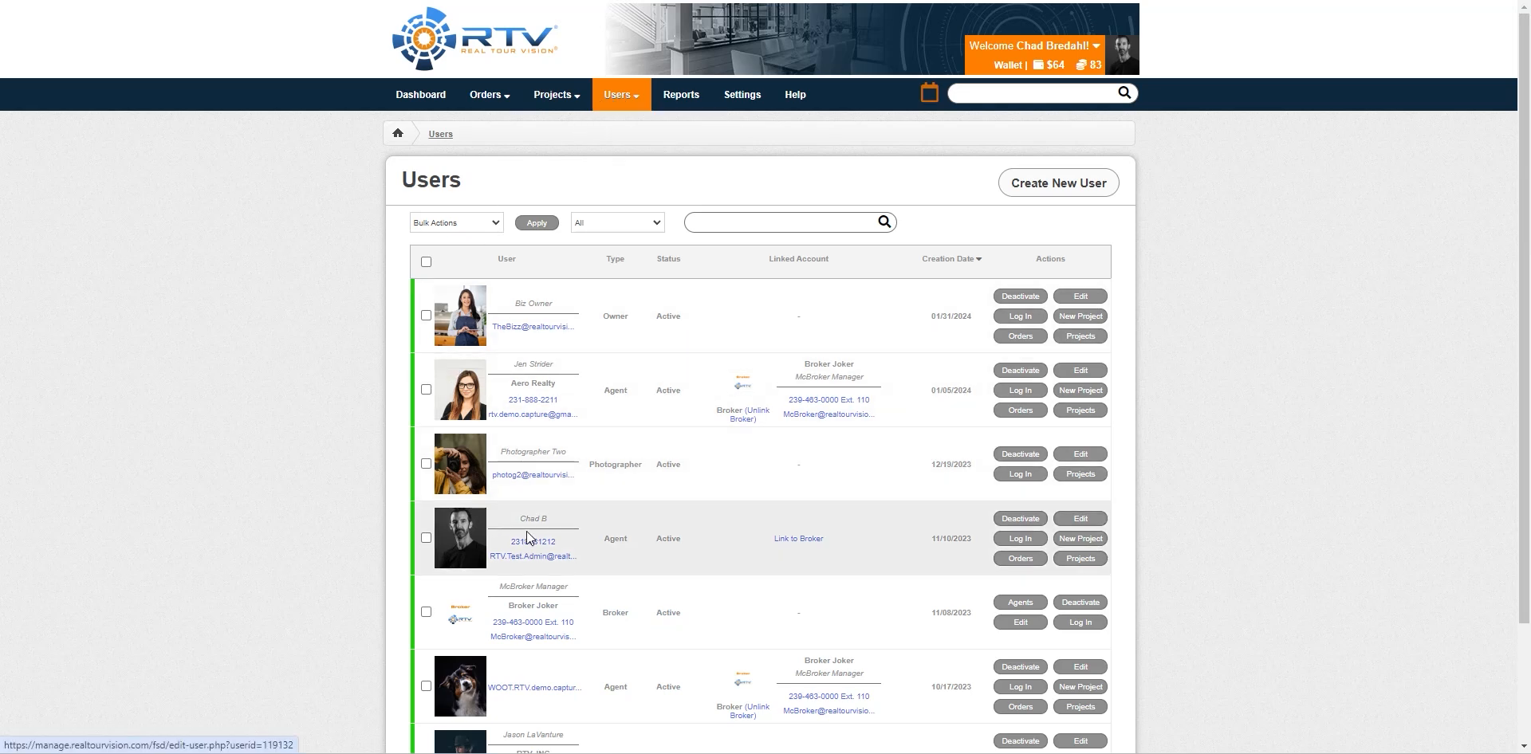
left_click(1022, 540)
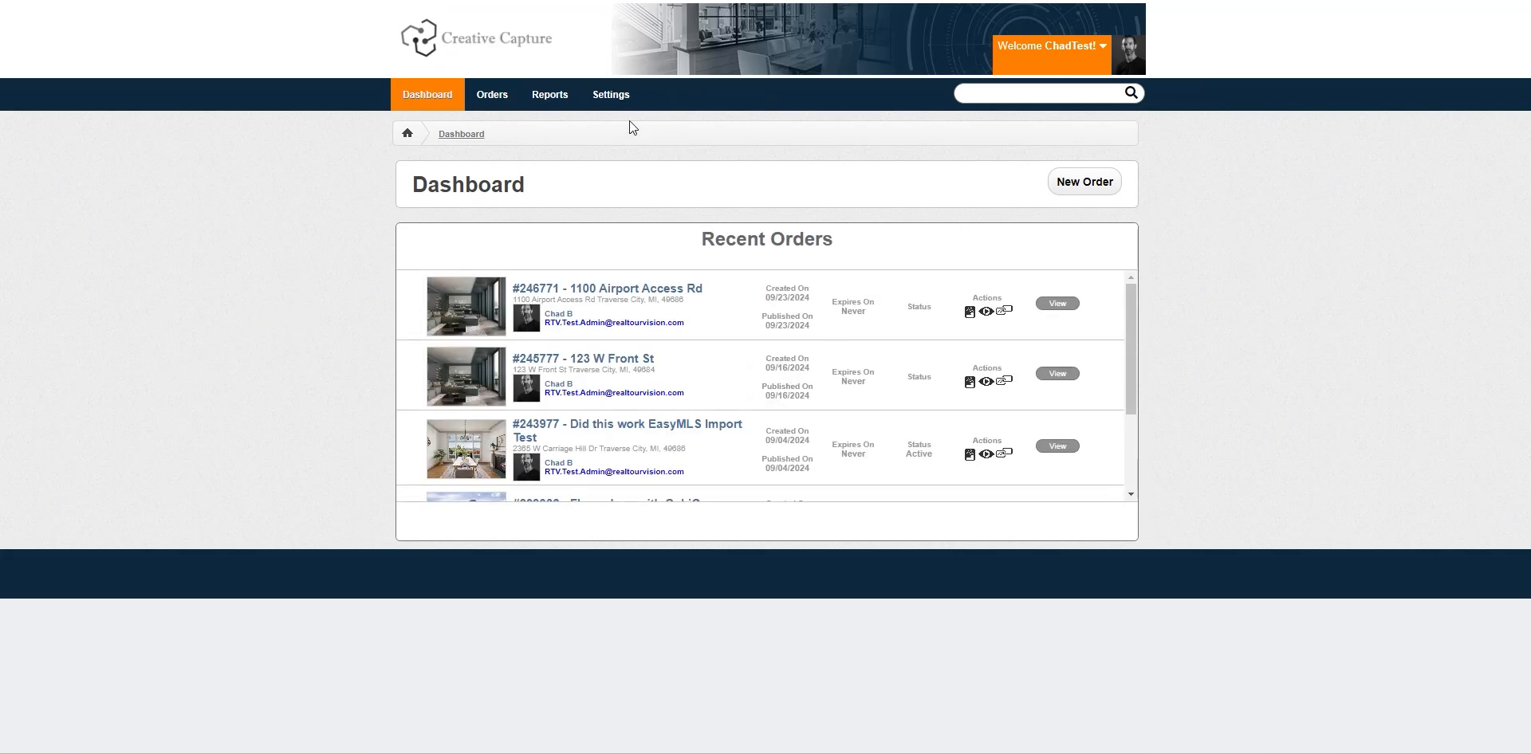
Start a new order with the $500 Real Estate Package, continuing past Add-Ons and Contact Information
left_click(1087, 183)
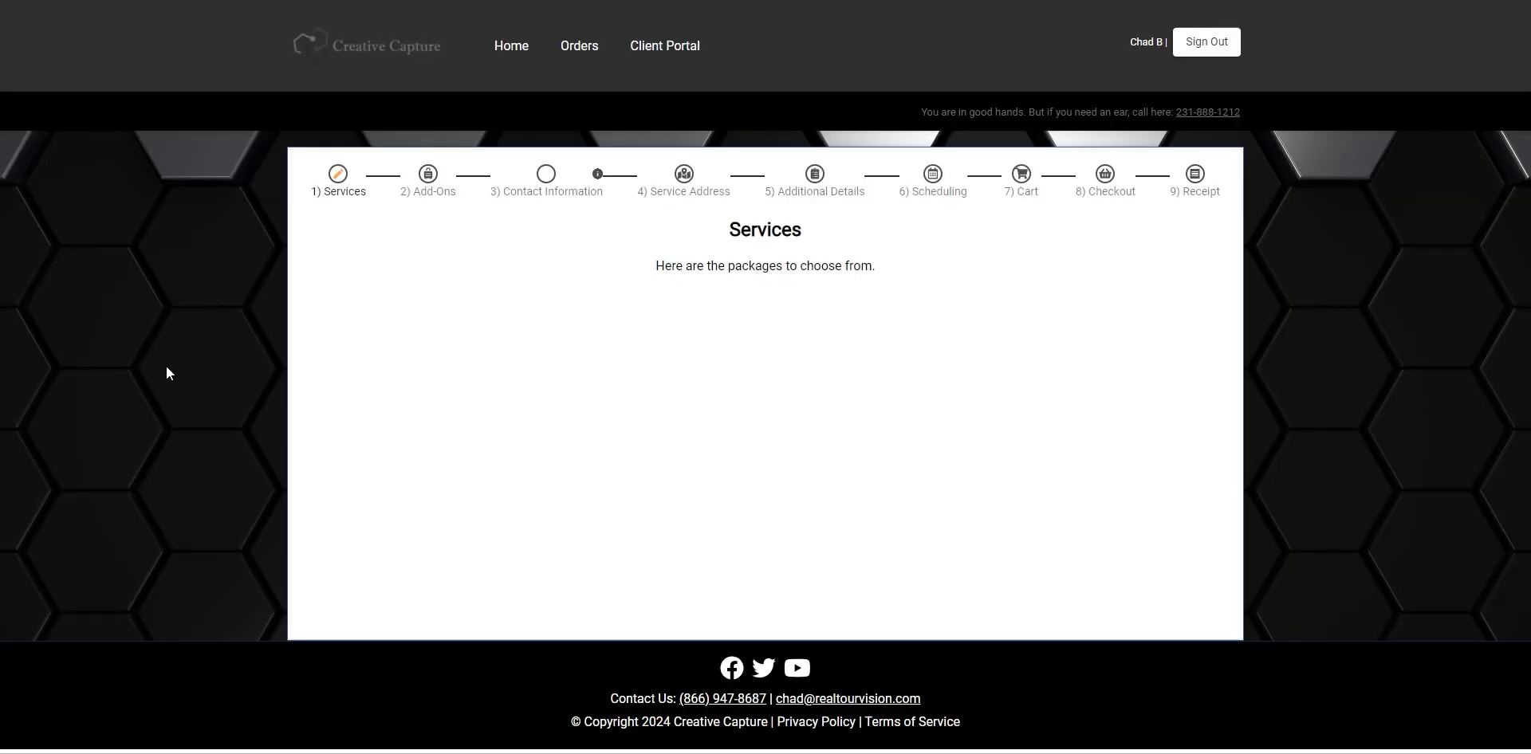
scroll(117, 357, "down", 2)
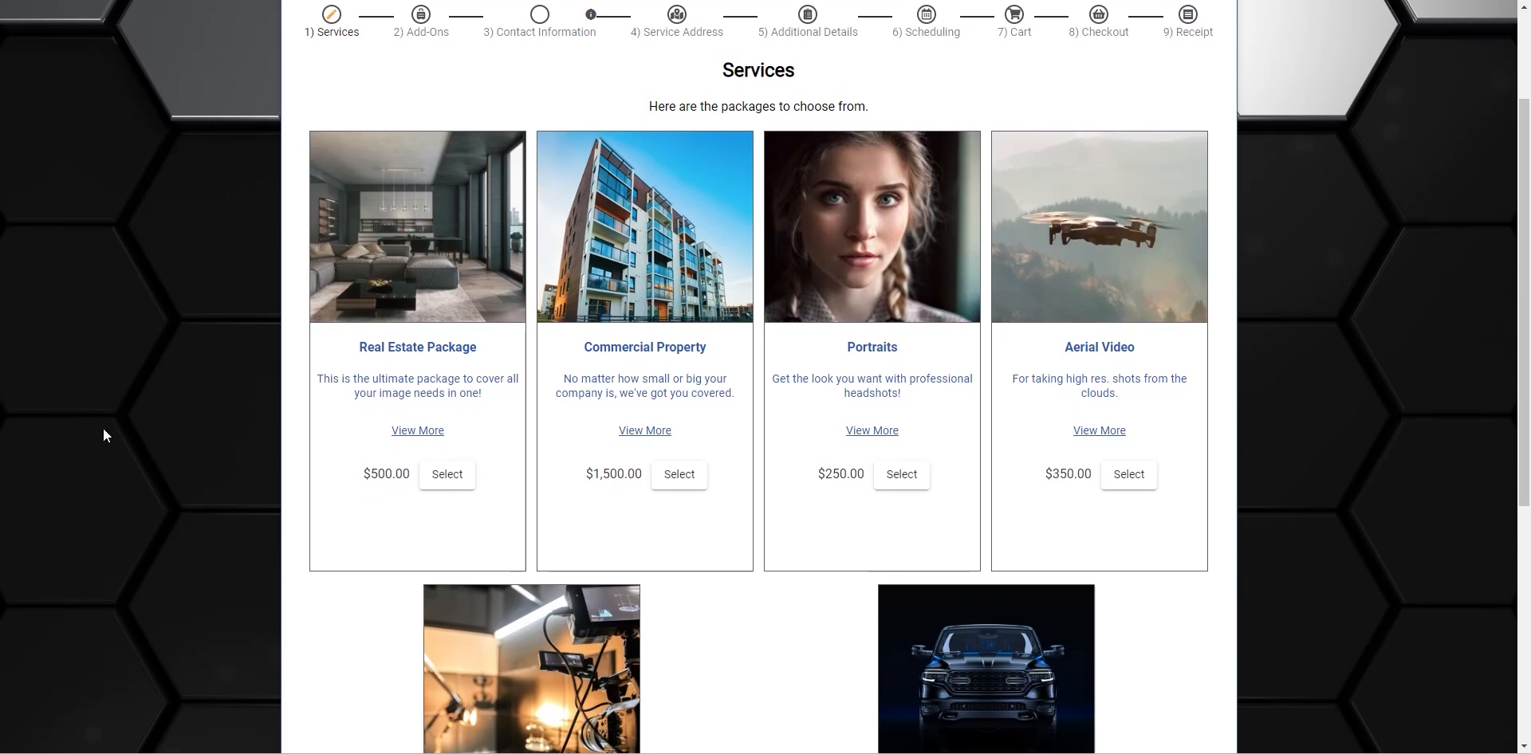
left_click(457, 483)
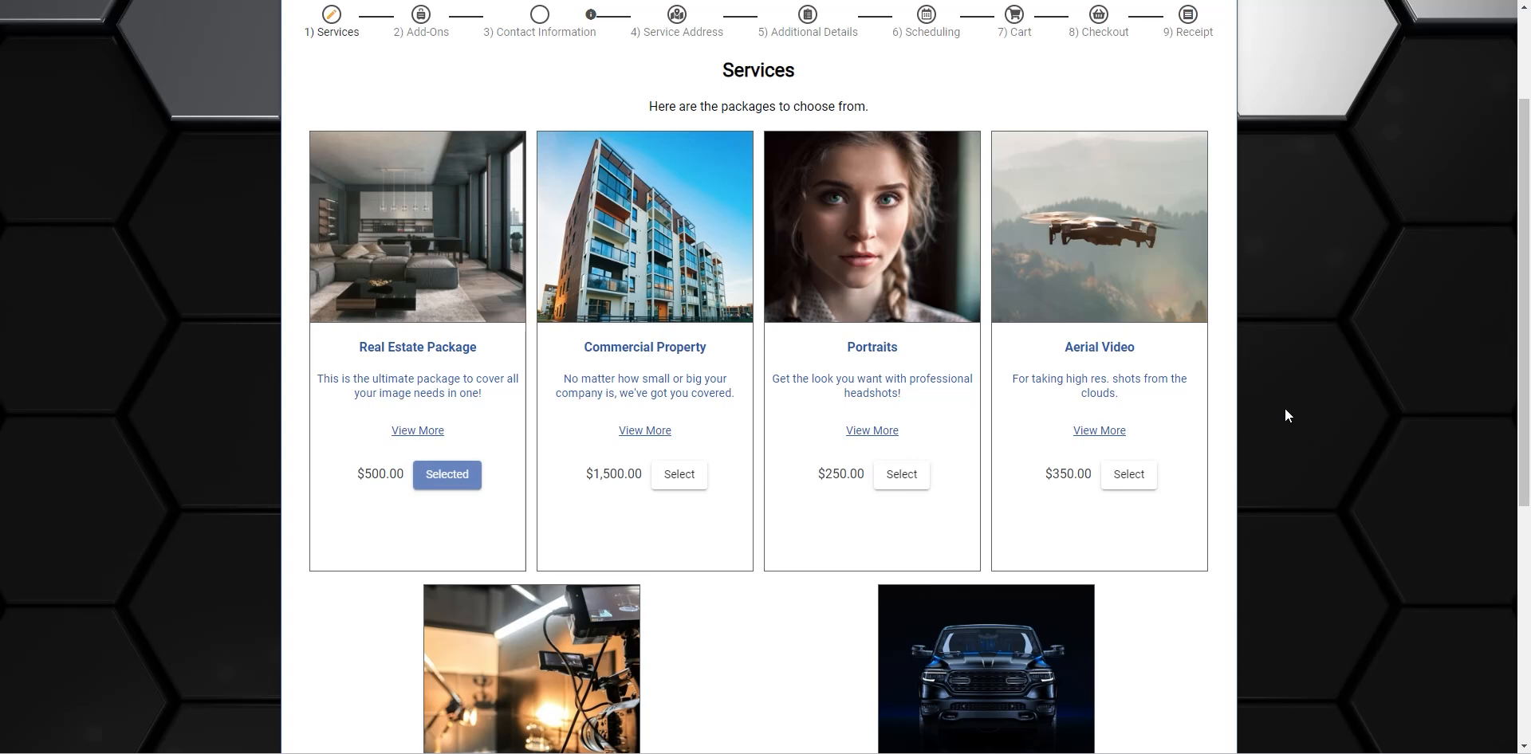
scroll(1286, 404, "down", 5)
left_click(1209, 655)
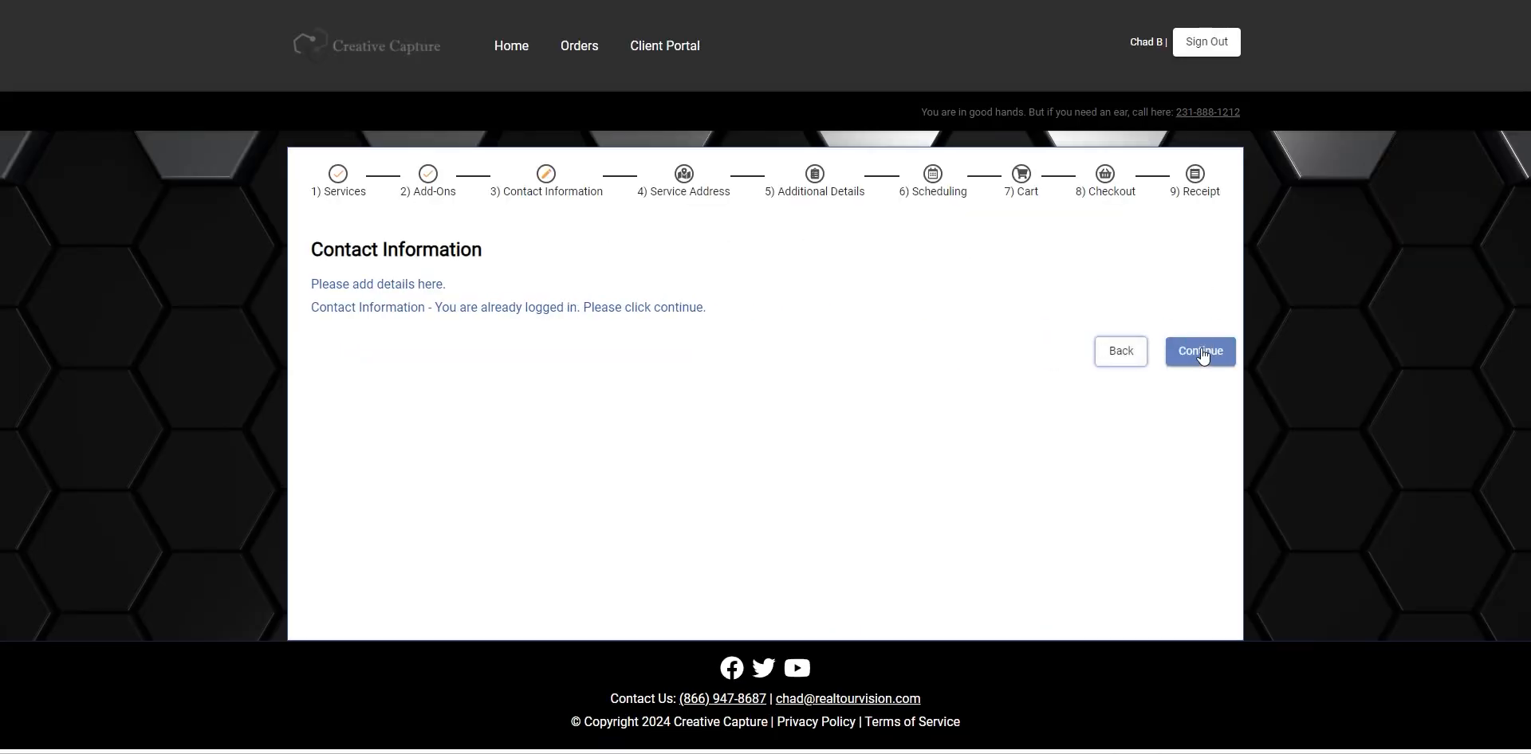
left_click(1201, 351)
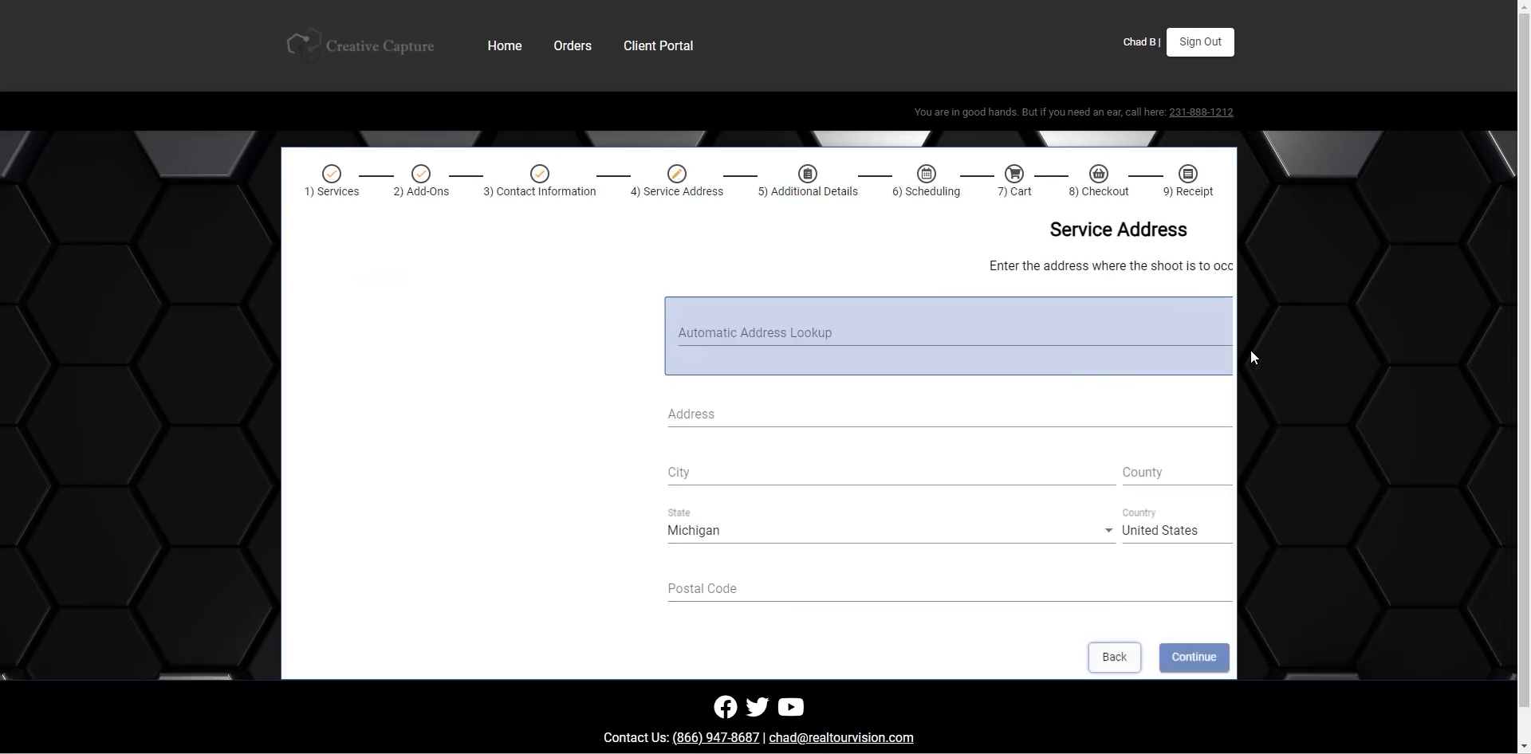
Look up the service address by typing 569, pick the first suggestion, and confirm it on the map
left_click(355, 347)
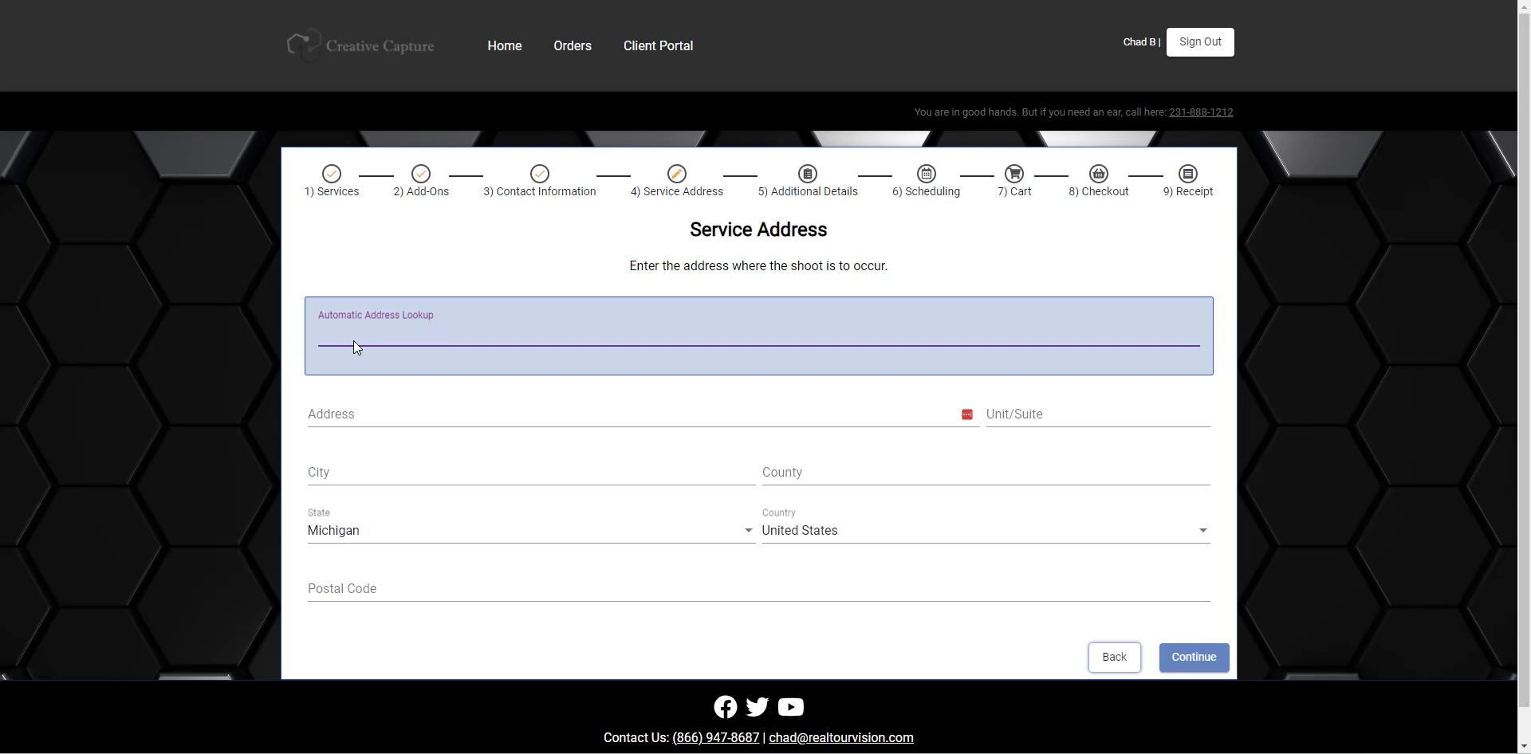
type("569")
left_click(410, 351)
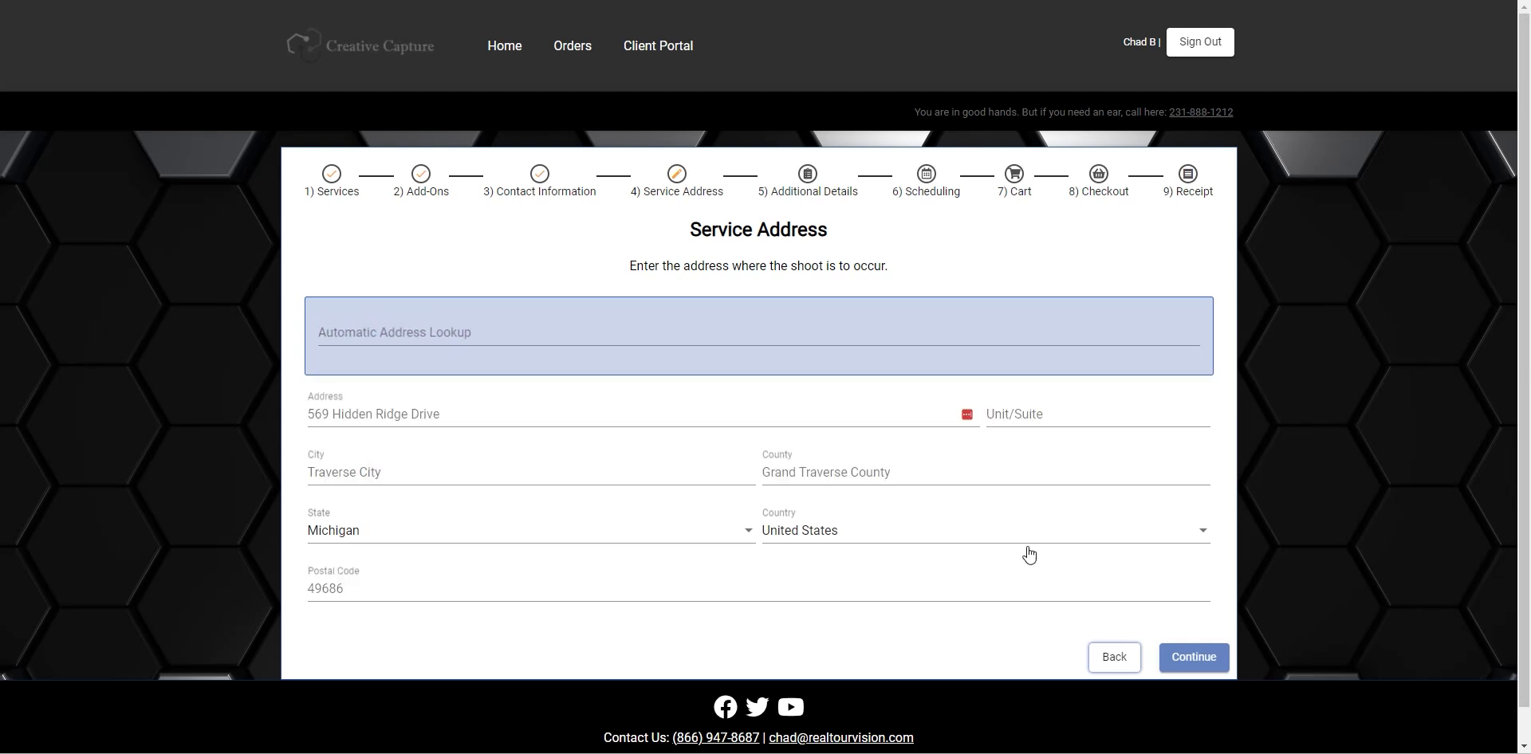
left_click(1180, 669)
left_click(1034, 575)
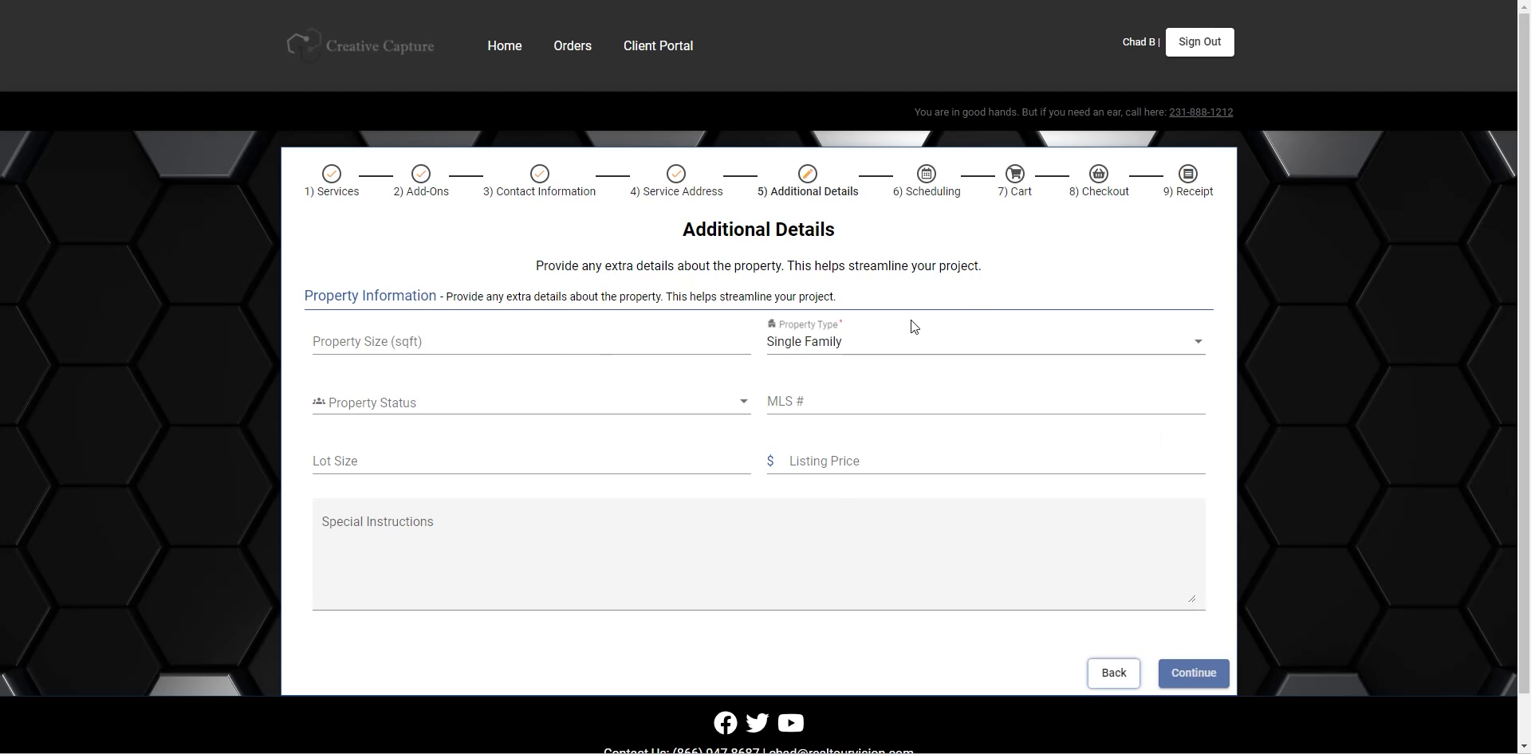
left_click(1206, 678)
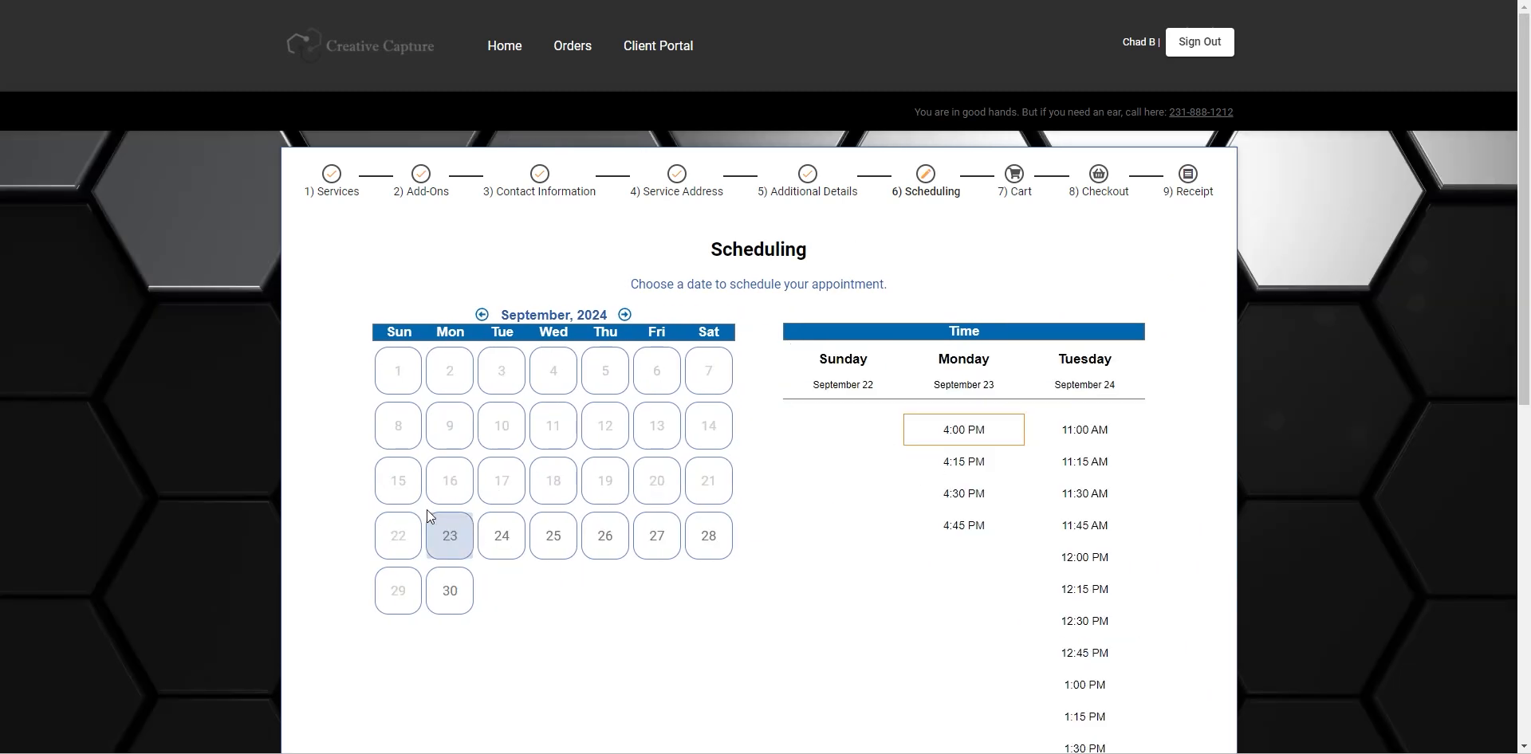
Book the 4:15 PM slot on Monday, September 23, and continue to the cart
left_click(965, 463)
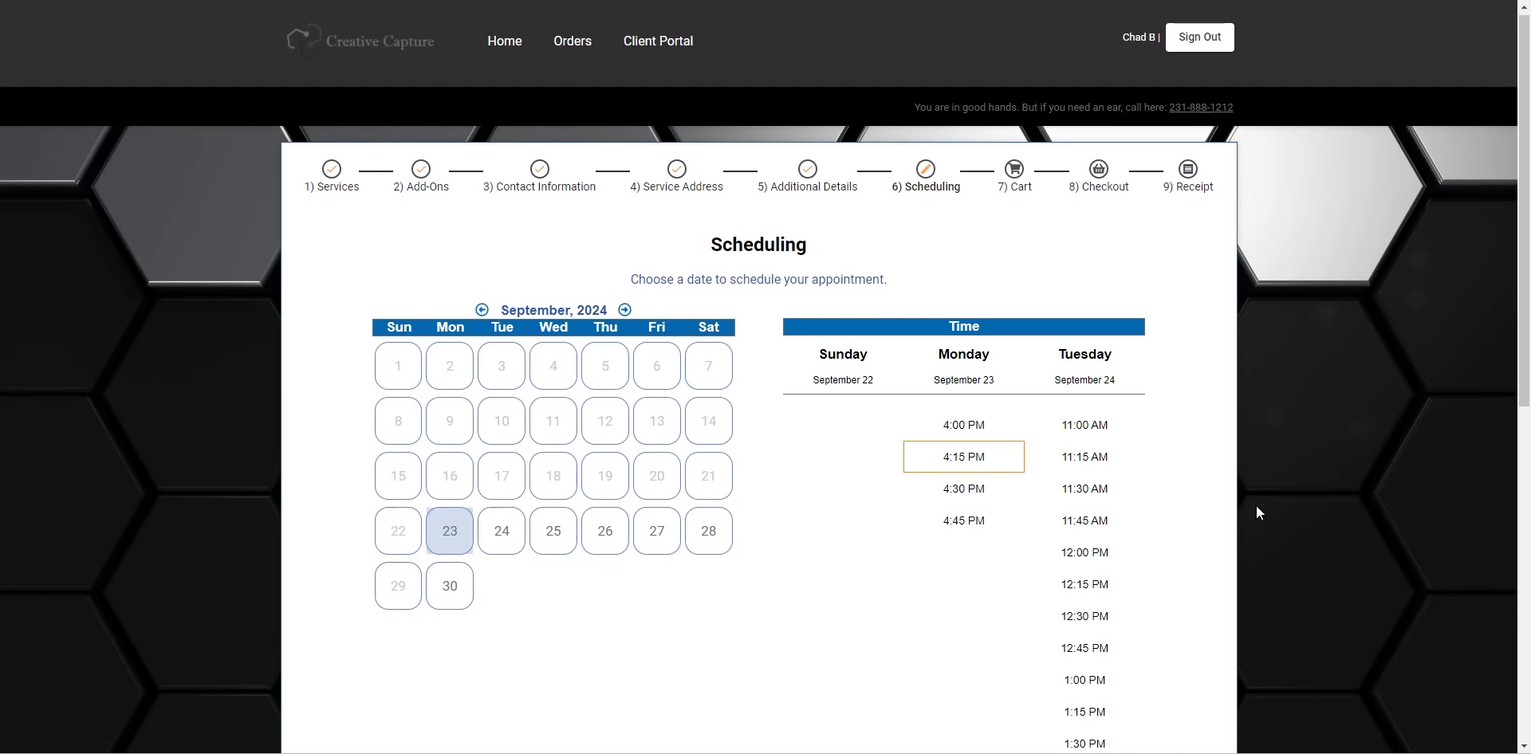
scroll(1256, 512, "down", 8)
left_click(1200, 623)
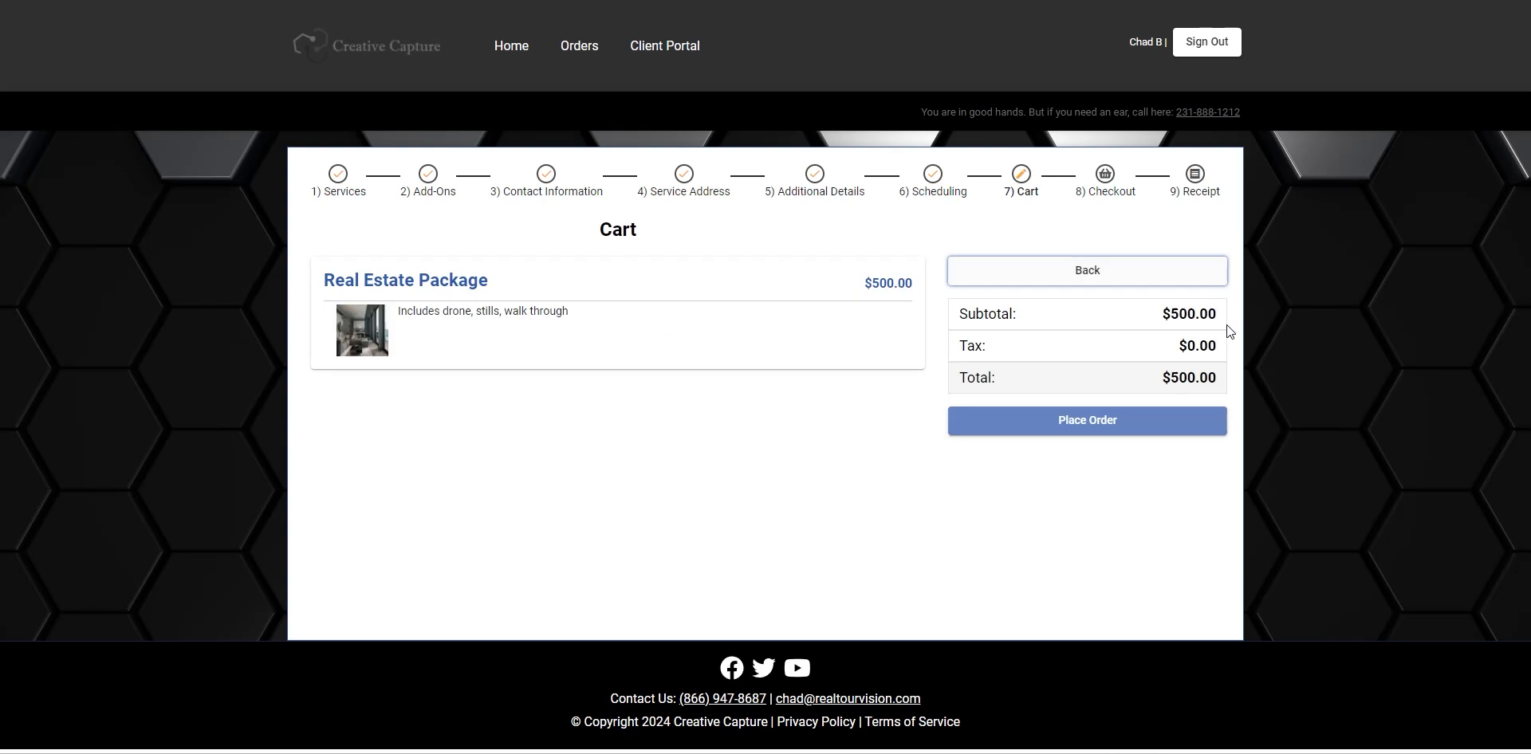
Place the $500 order and open the Orders list in RTV manager
left_click(1105, 422)
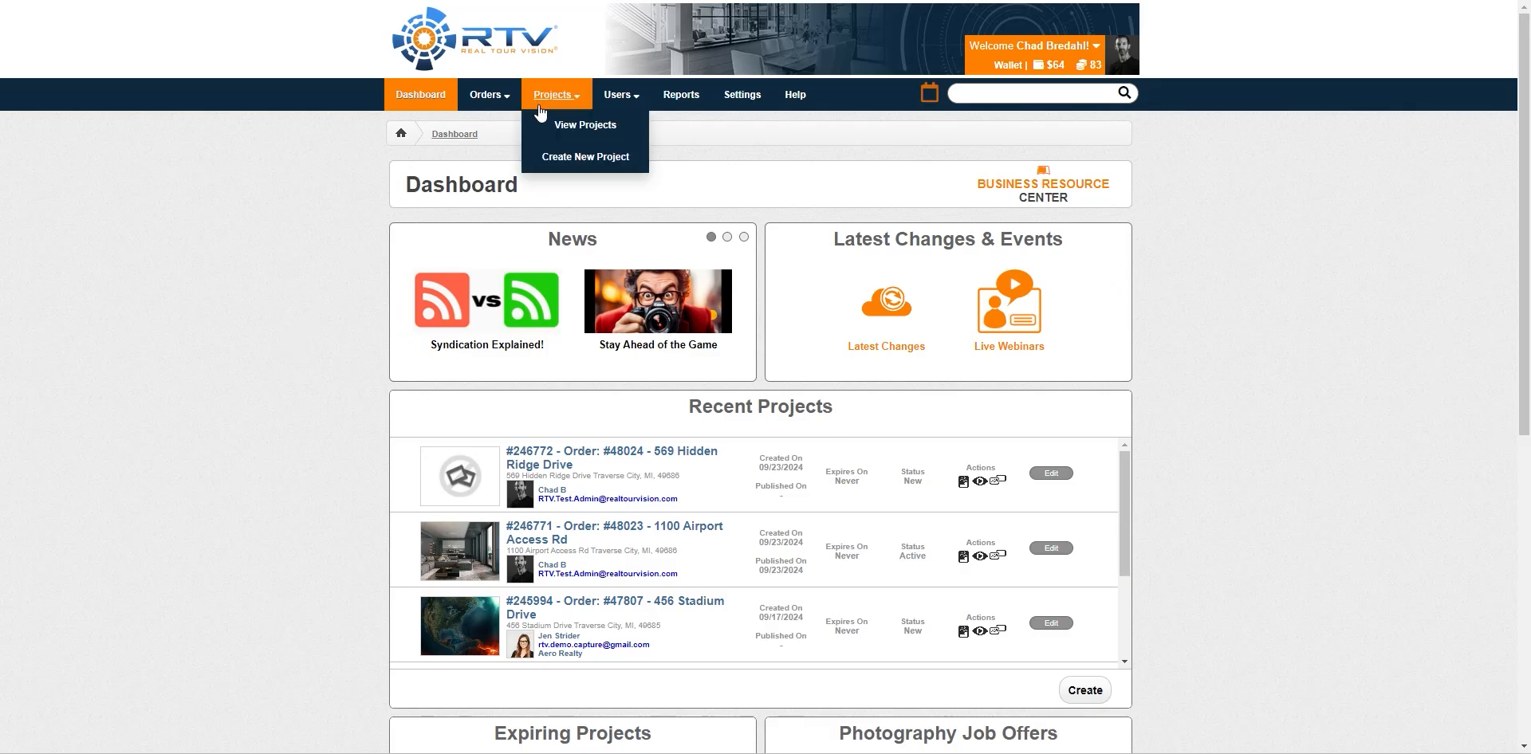
left_click(488, 100)
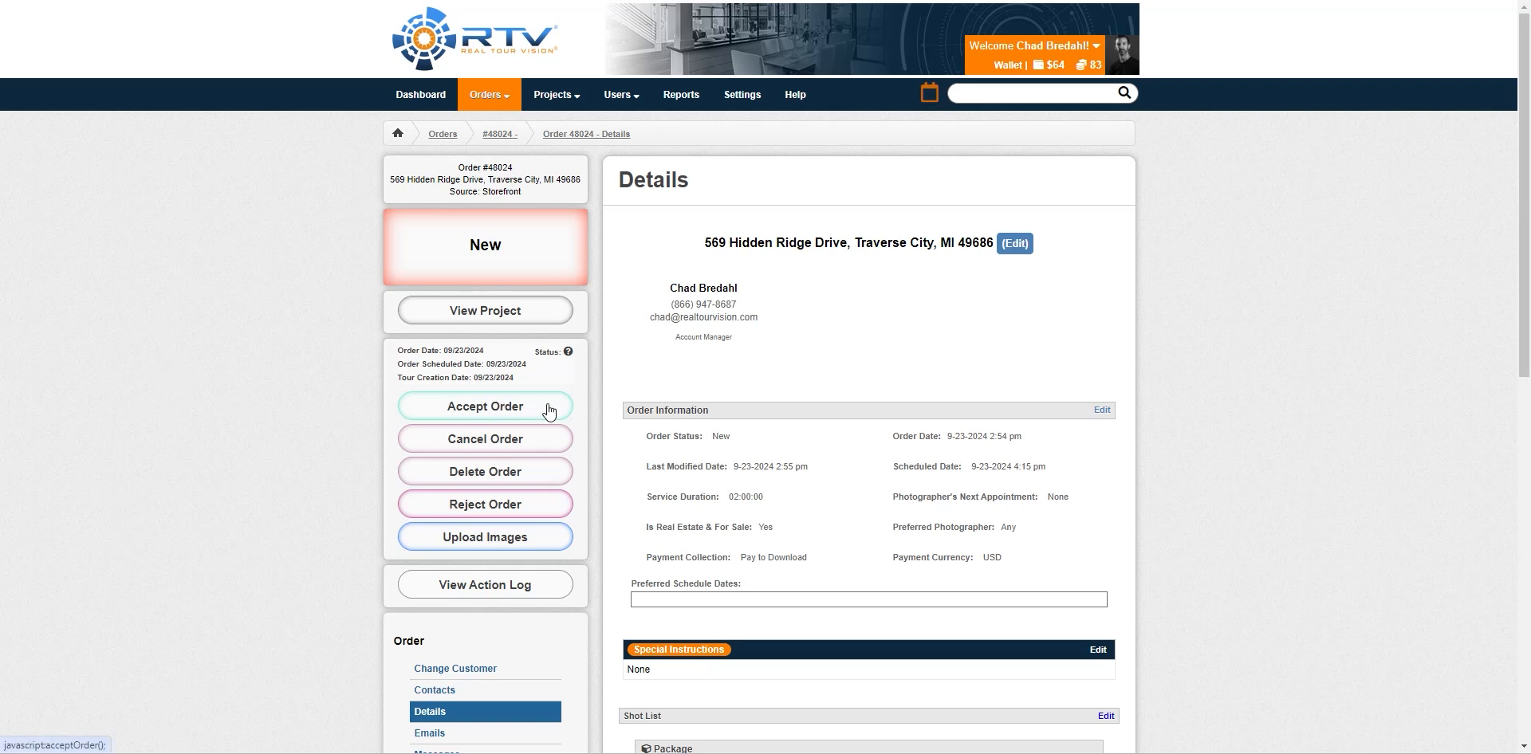
left_click(490, 408)
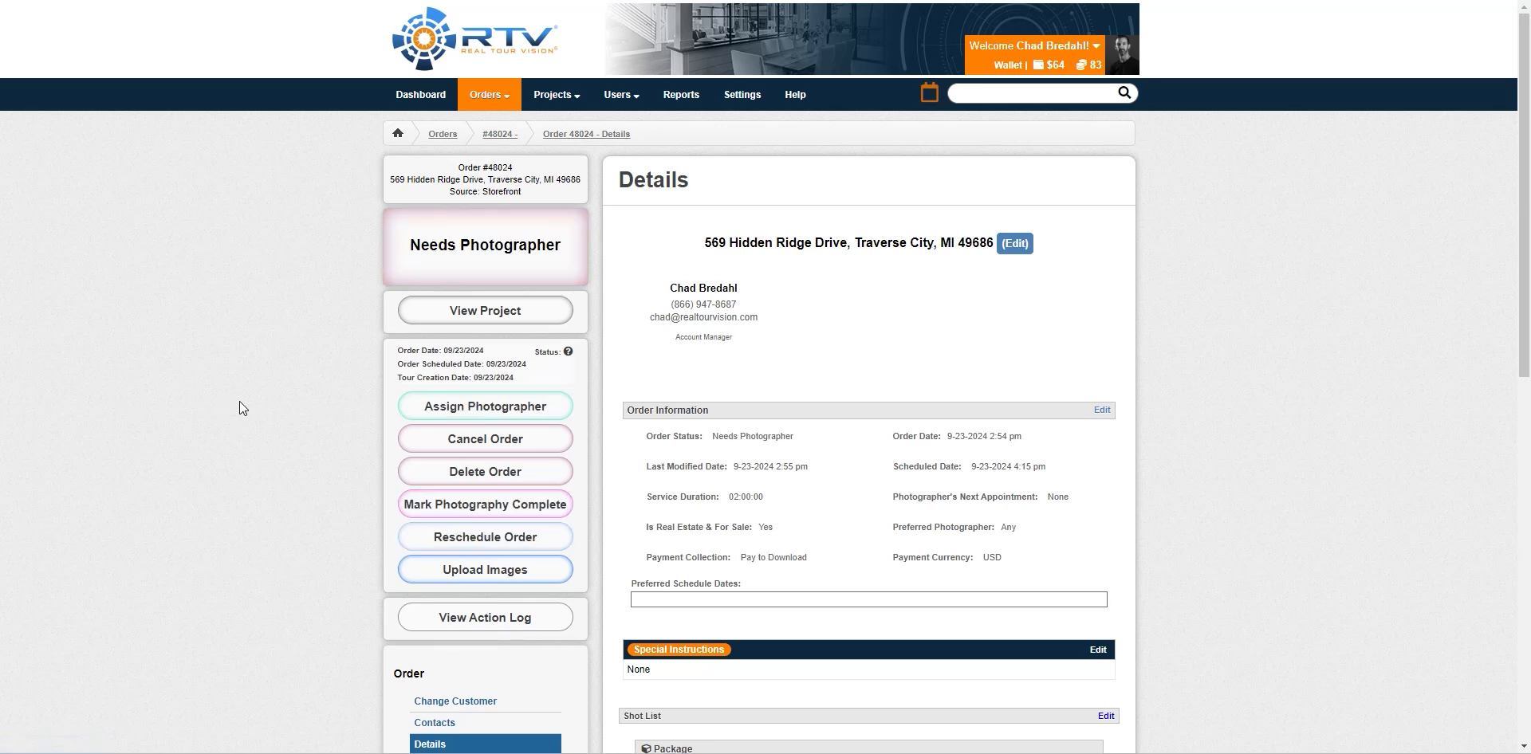
left_click(508, 409)
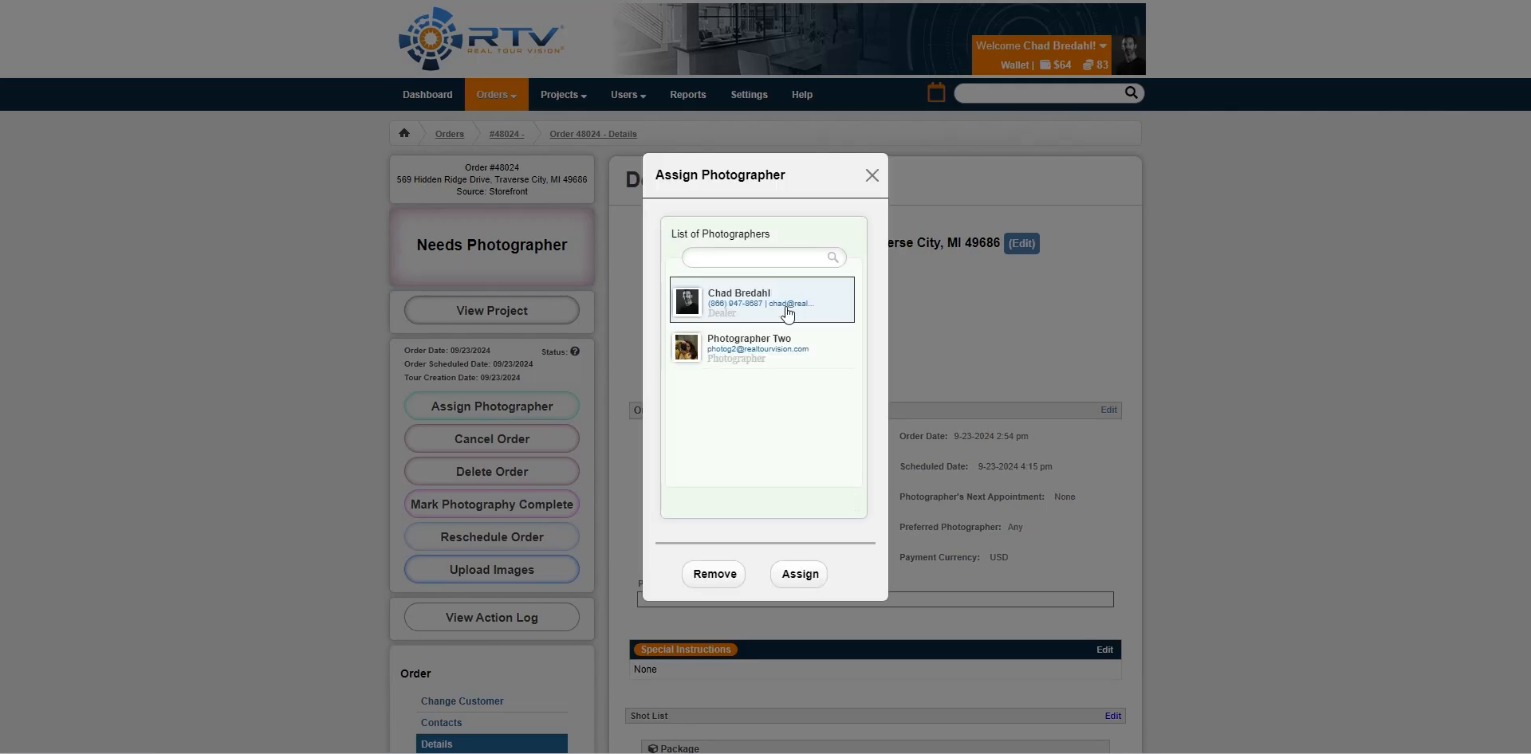
left_click(800, 575)
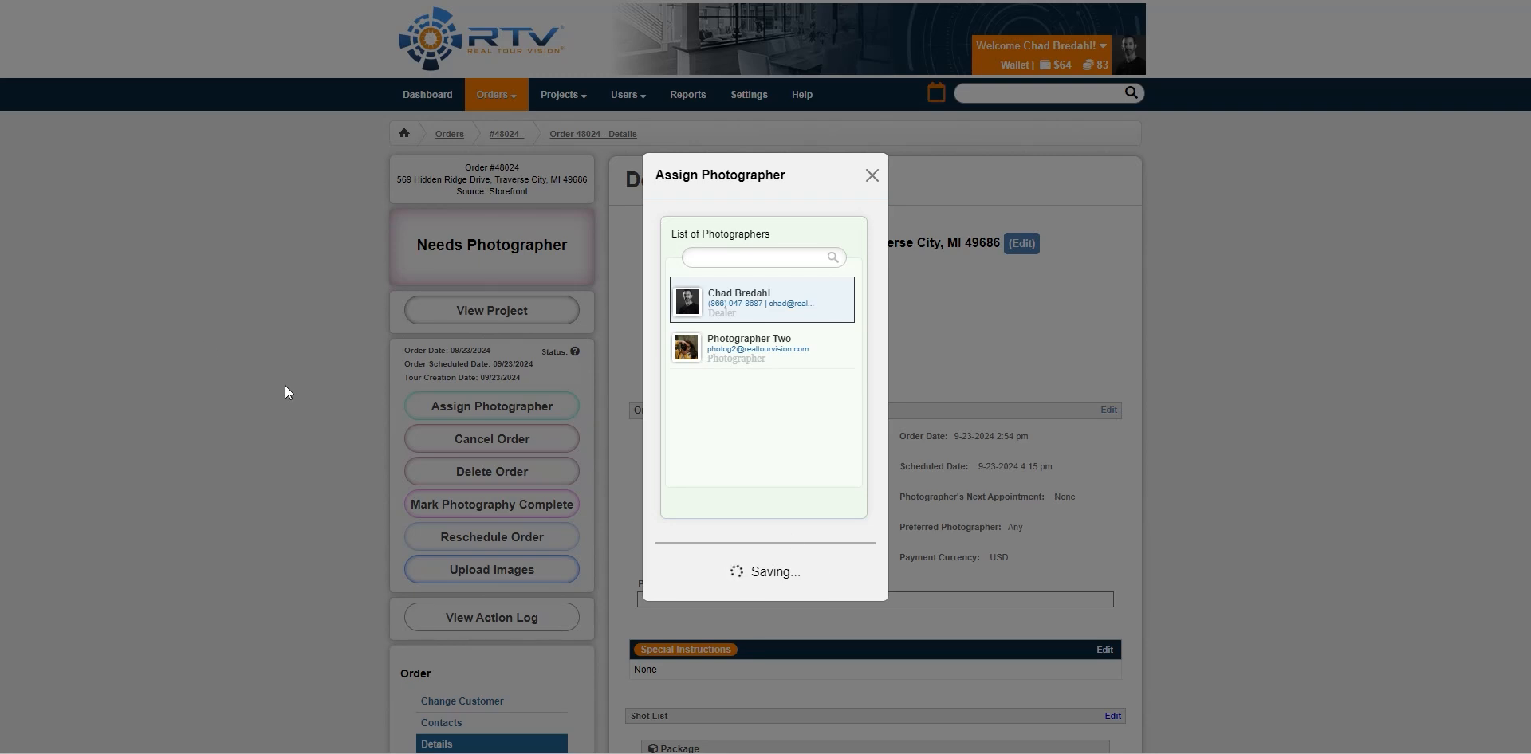
scroll(288, 379, "down", 1)
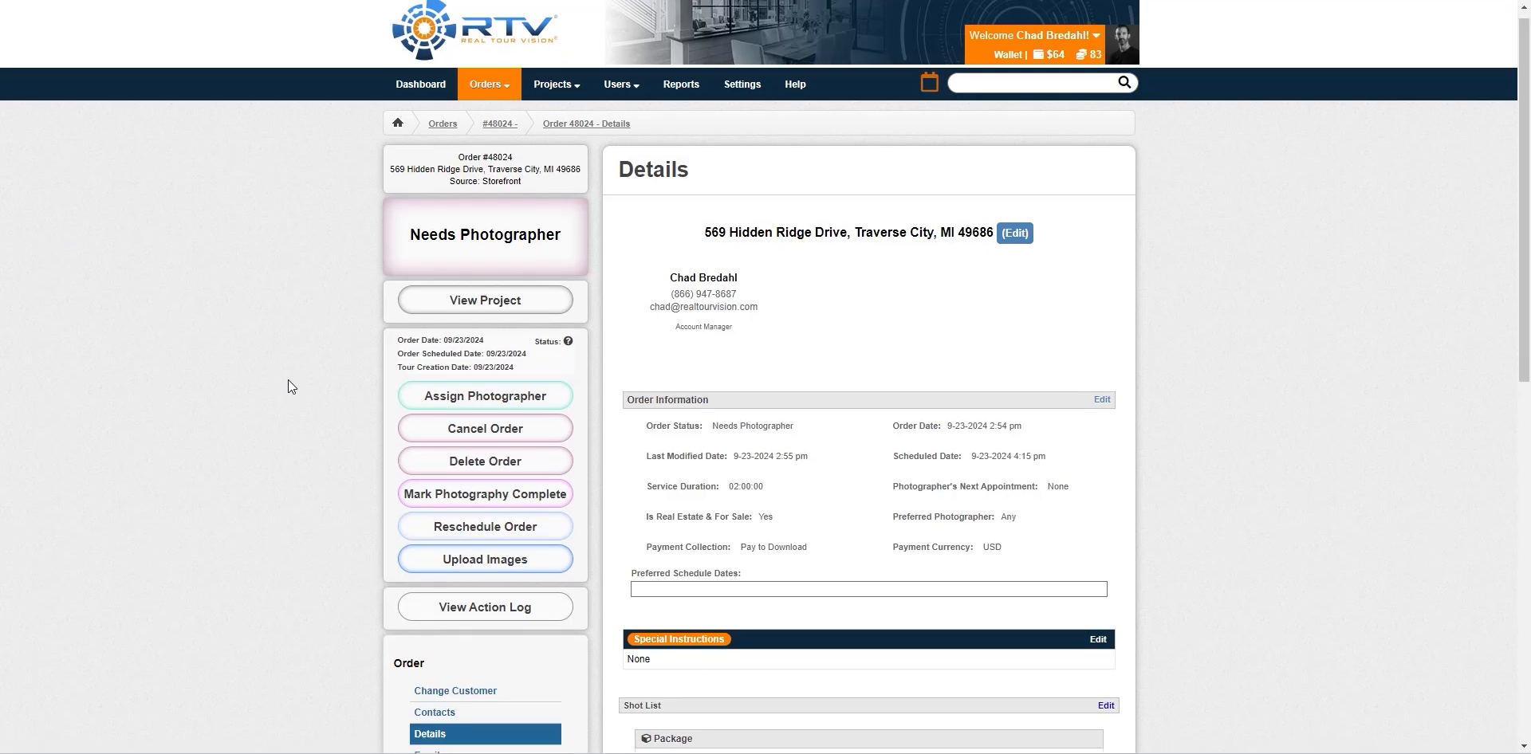
scroll(288, 381, "down", 5)
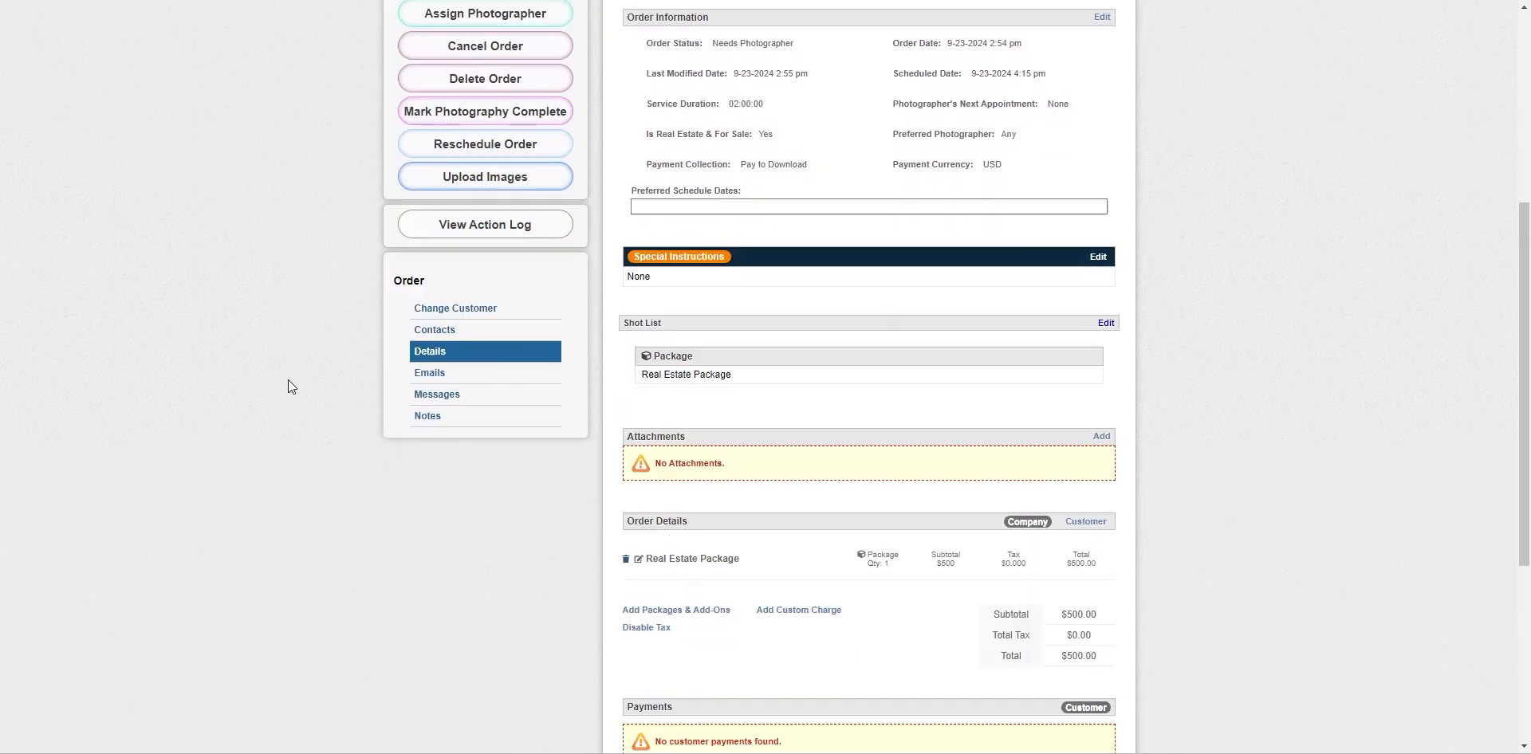
scroll(288, 380, "down", 5)
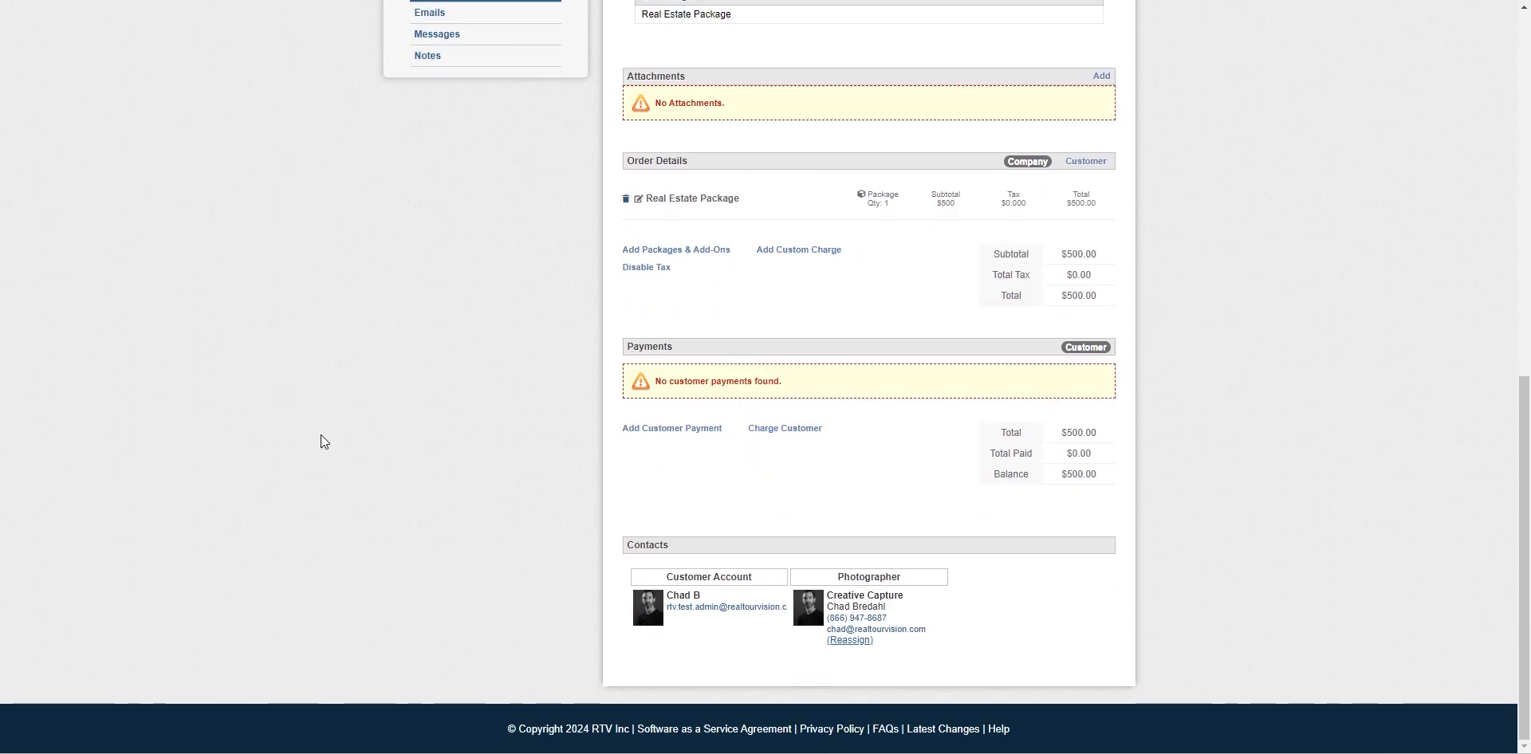
scroll(327, 441, "up", 10)
scroll(328, 441, "down", 1)
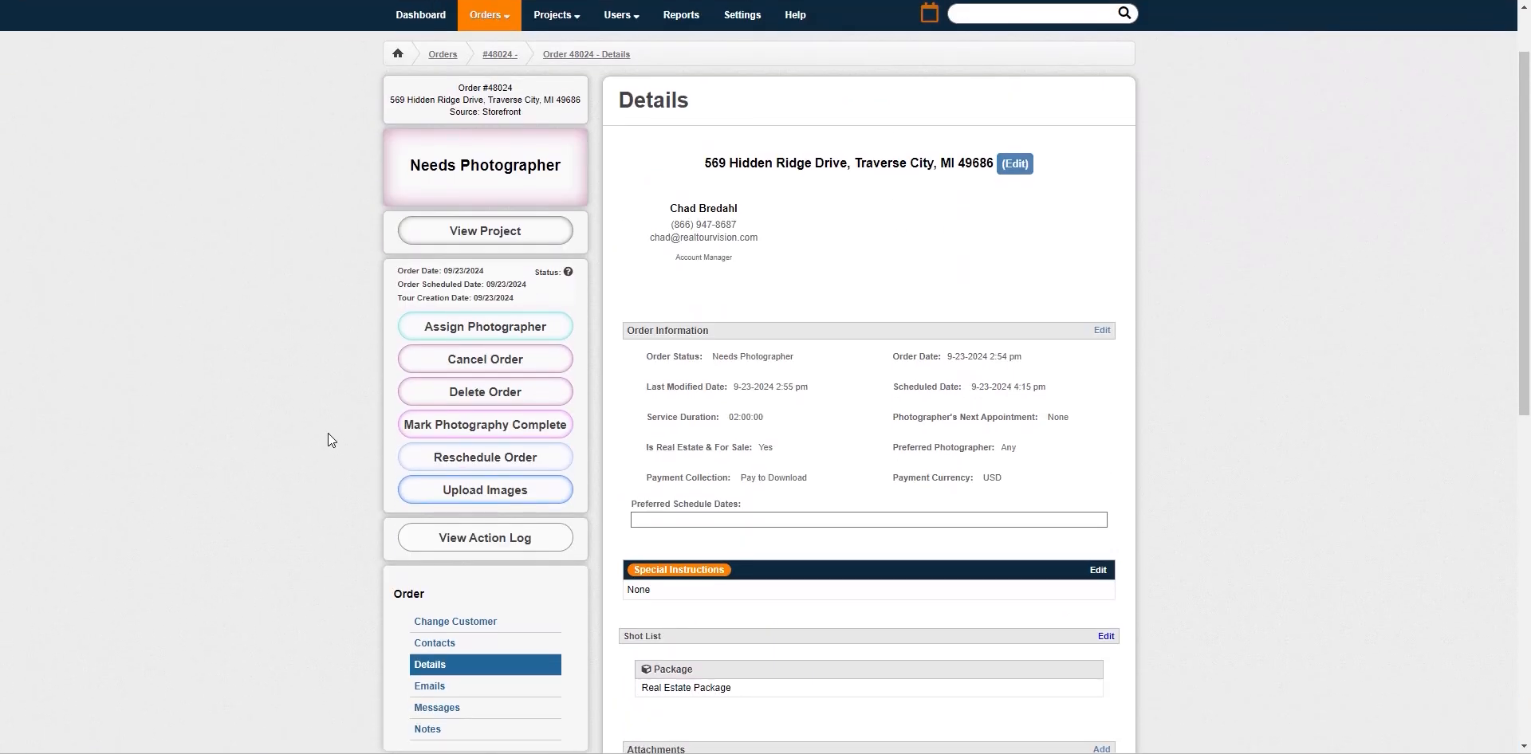
Upload two AdobeStock photos to the project and mark its photography complete
left_click(419, 492)
left_click_drag(1435, 419, 923, 410)
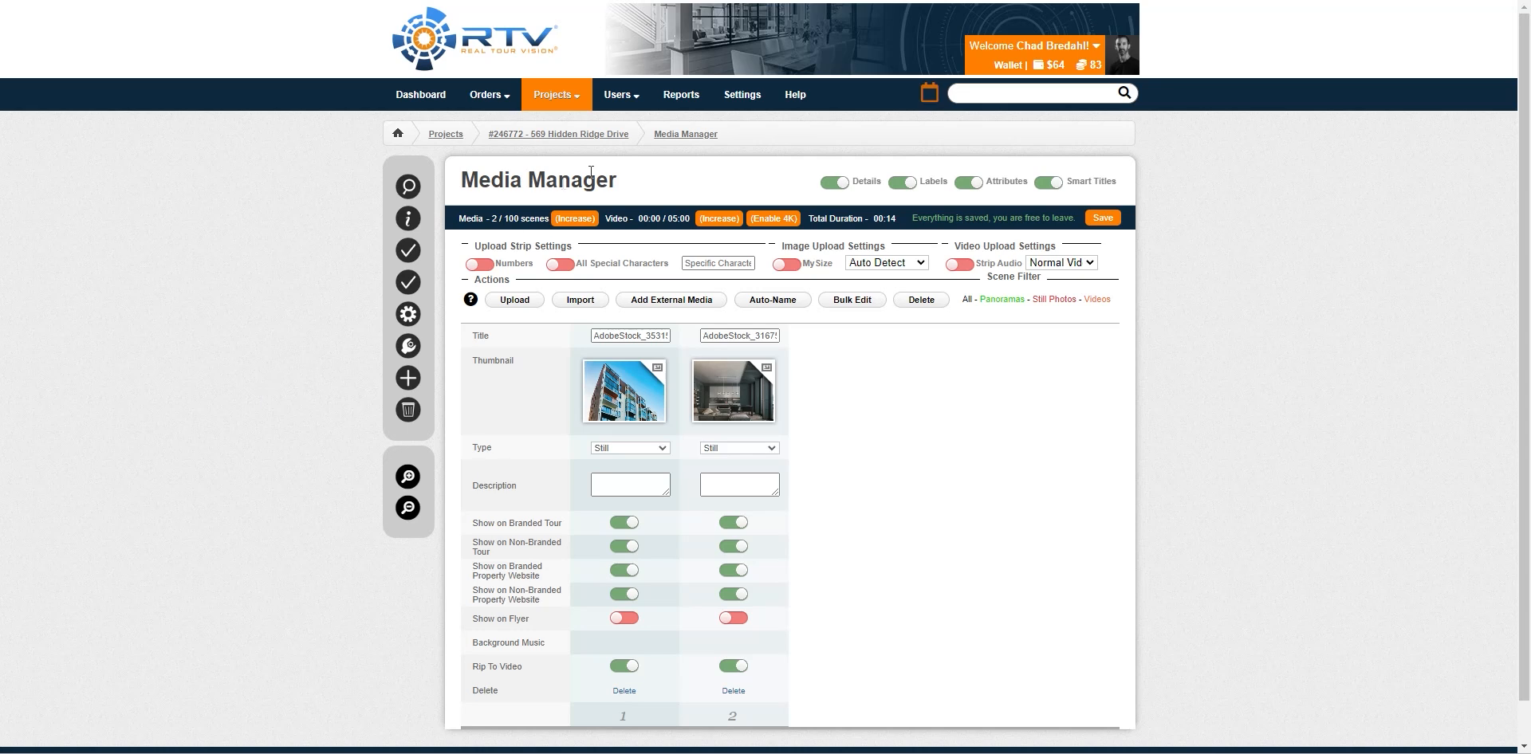
left_click(541, 135)
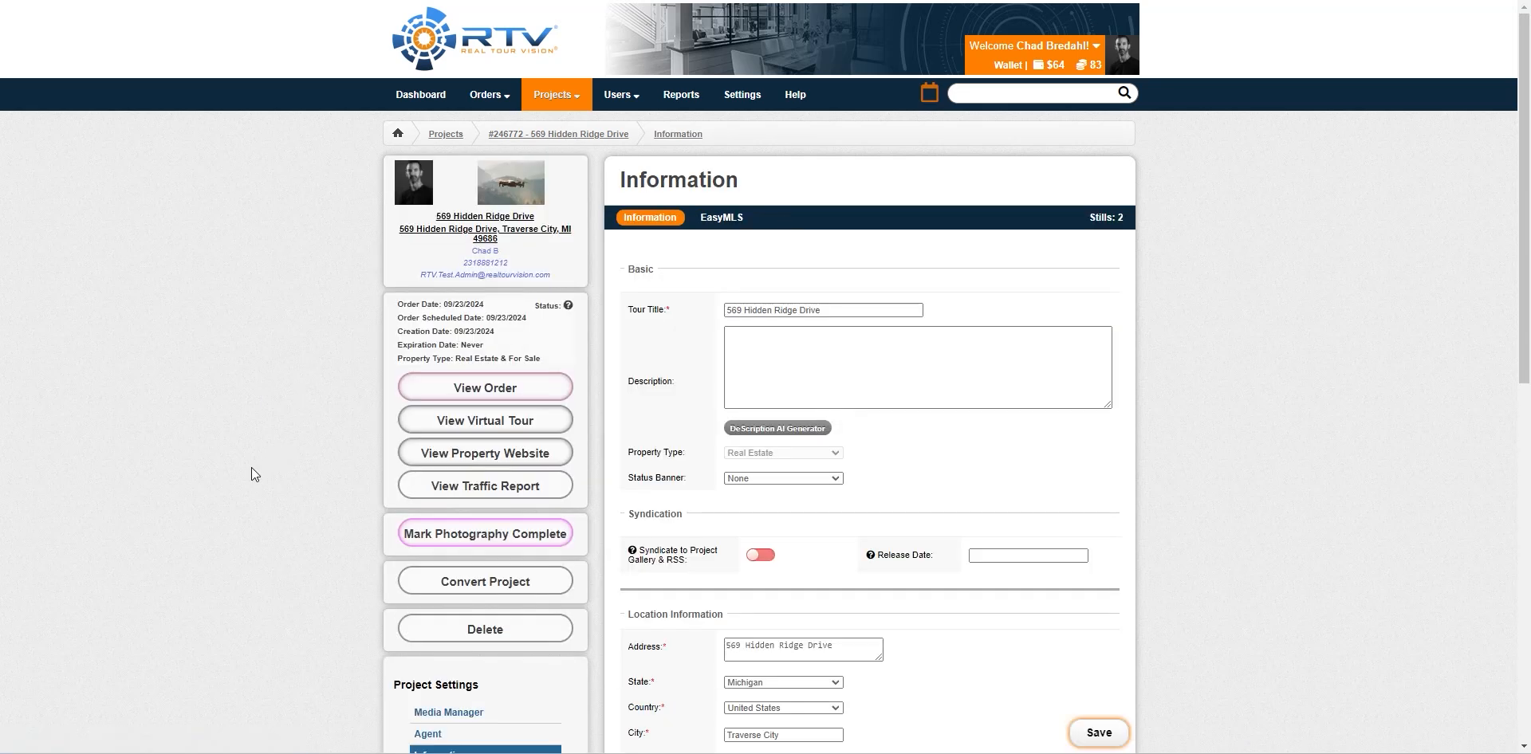
left_click(497, 540)
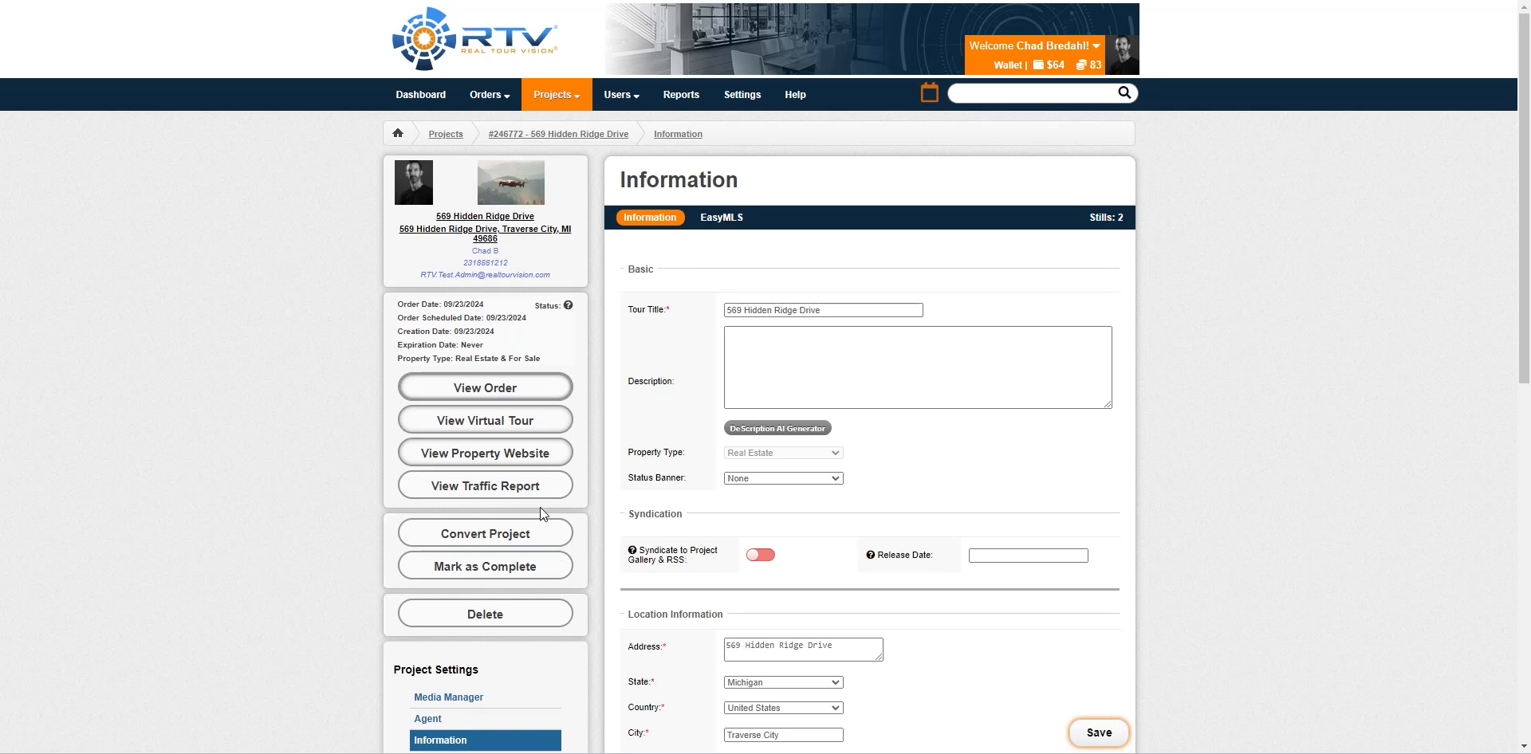
Review the Pay to Download options on the account's Order Settings page
left_click(742, 95)
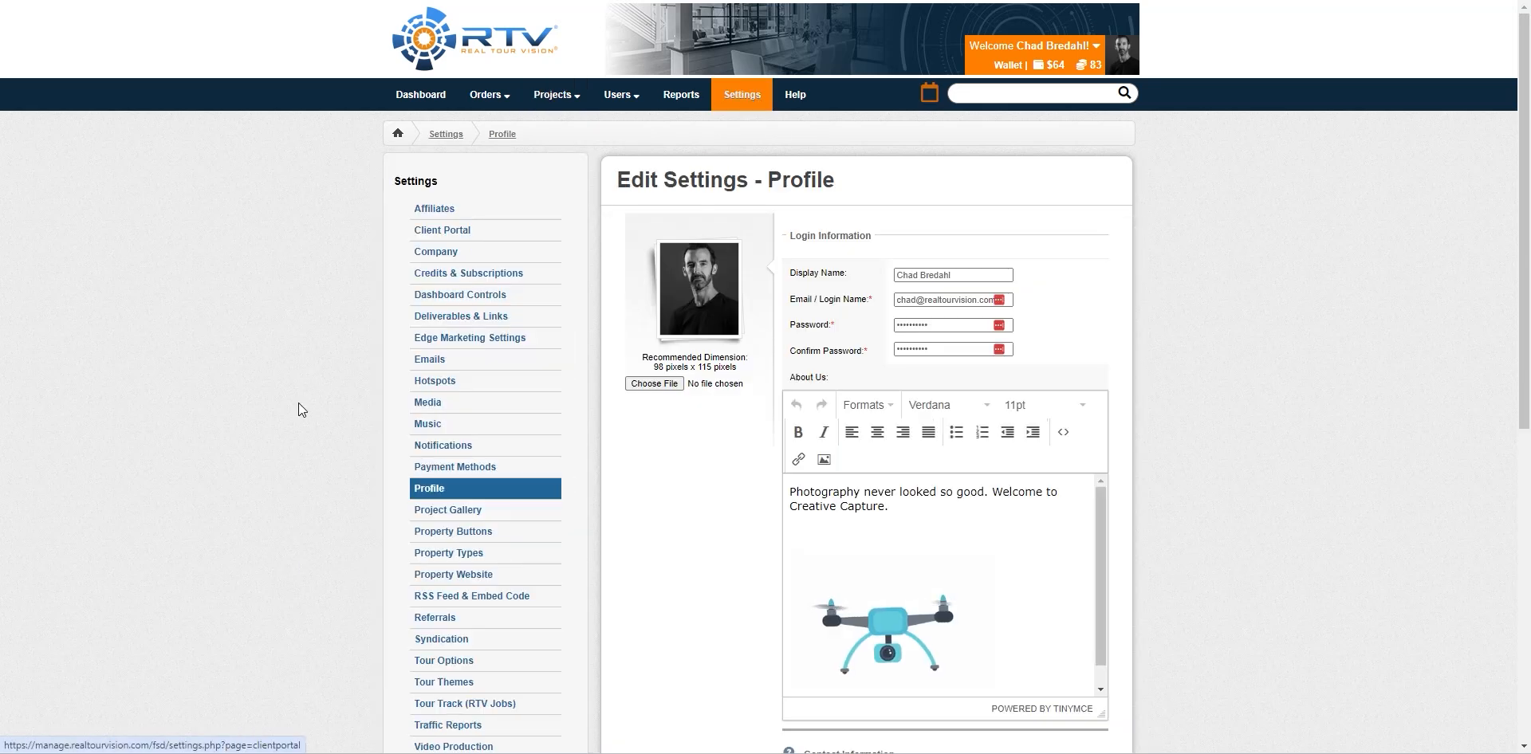
scroll(300, 398, "down", 7)
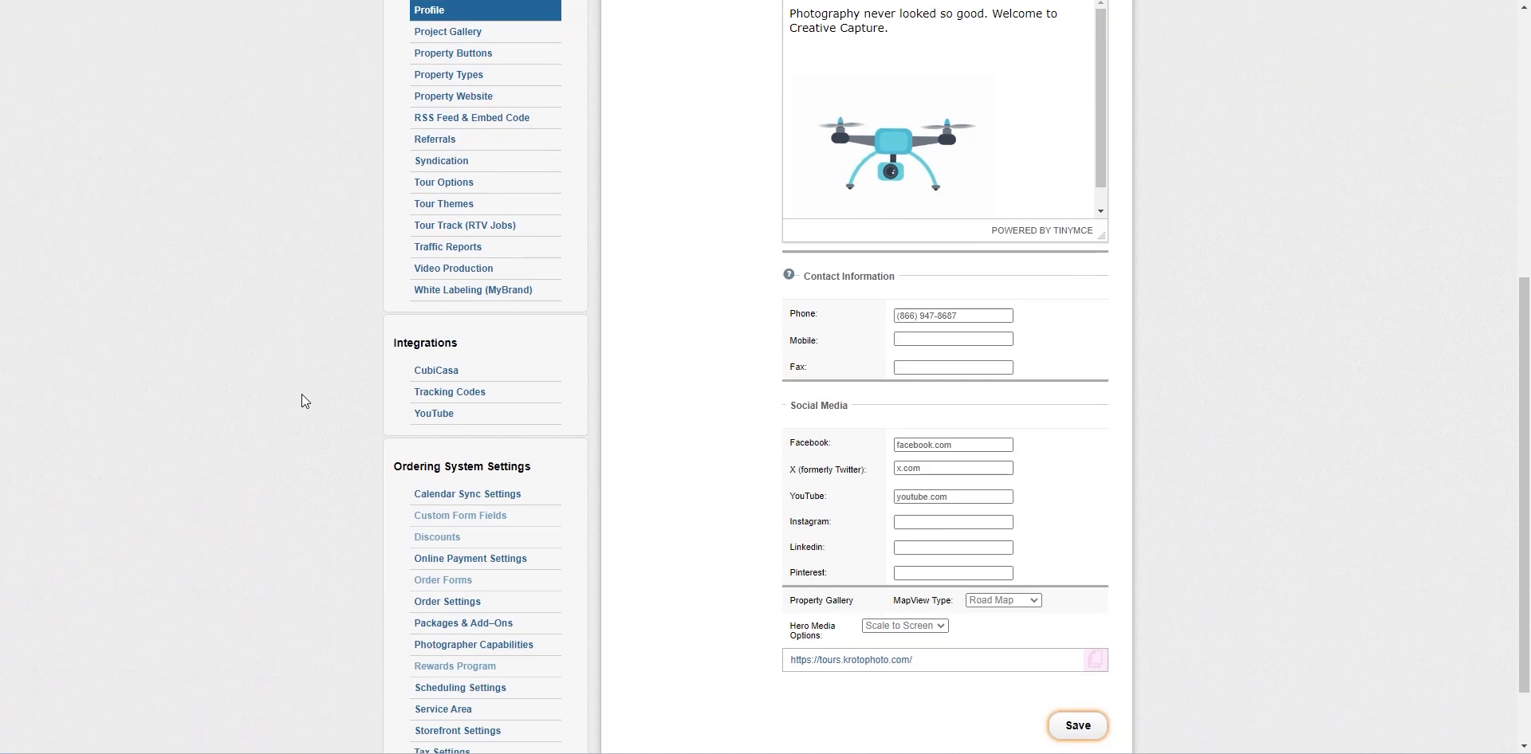
left_click(461, 608)
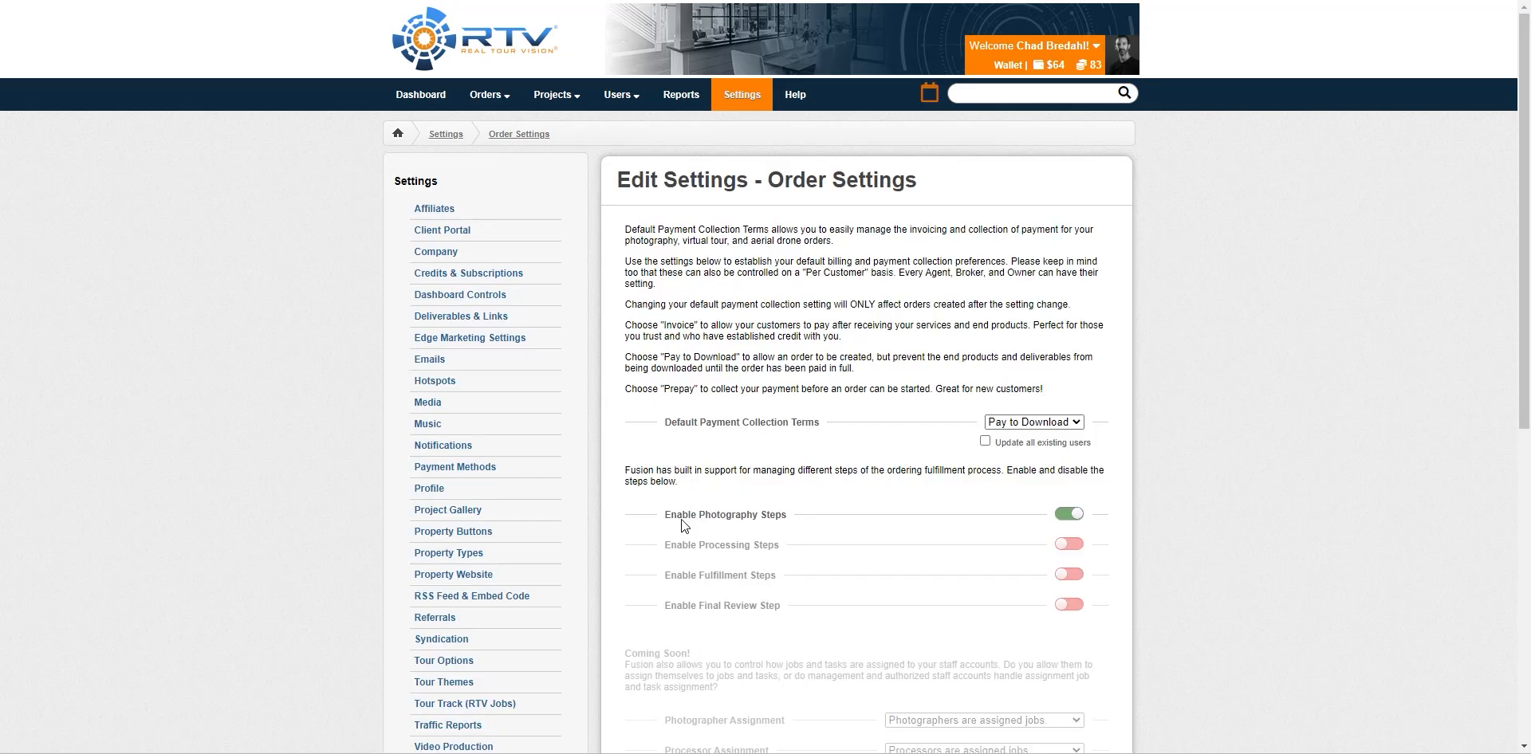
scroll(1292, 523, "down", 7)
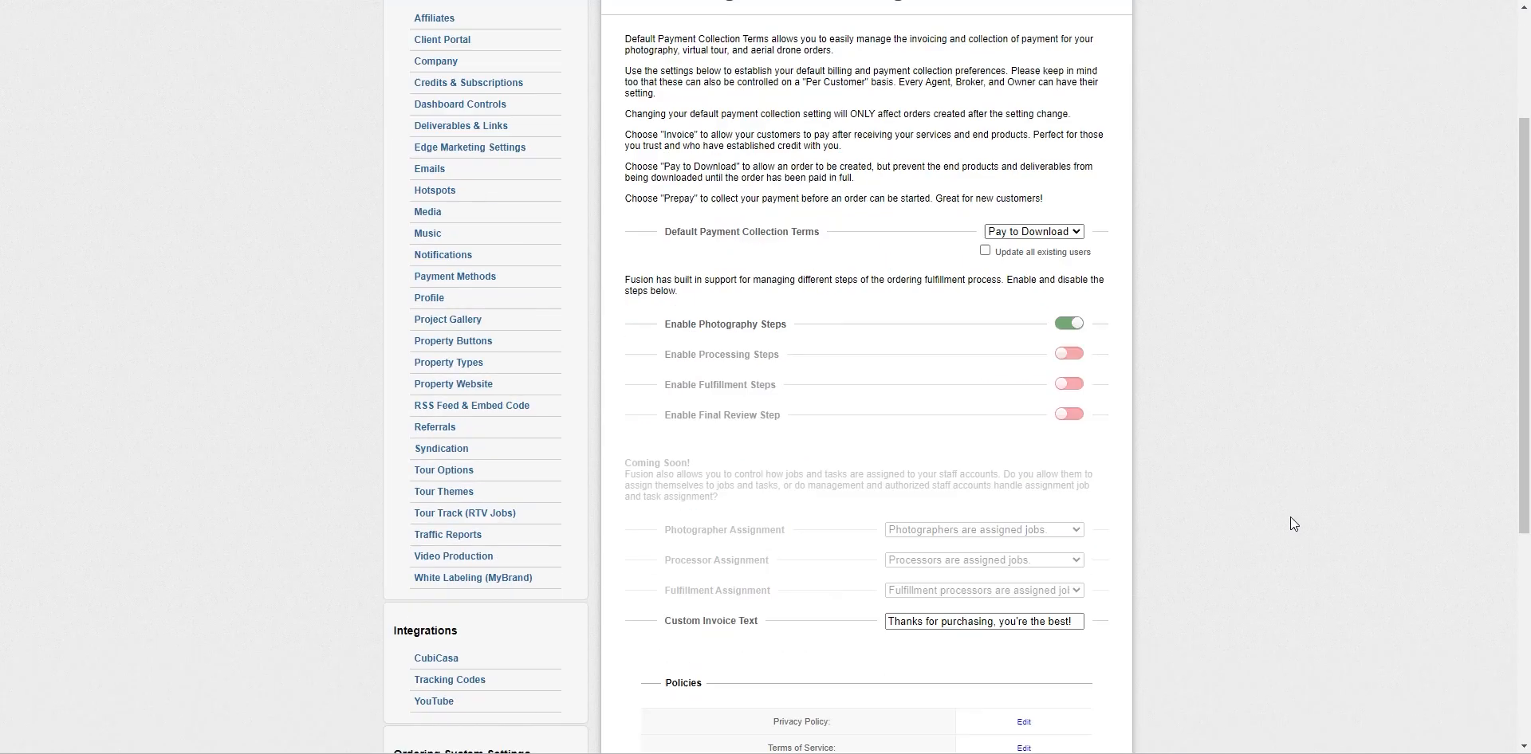
scroll(1201, 487, "up", 7)
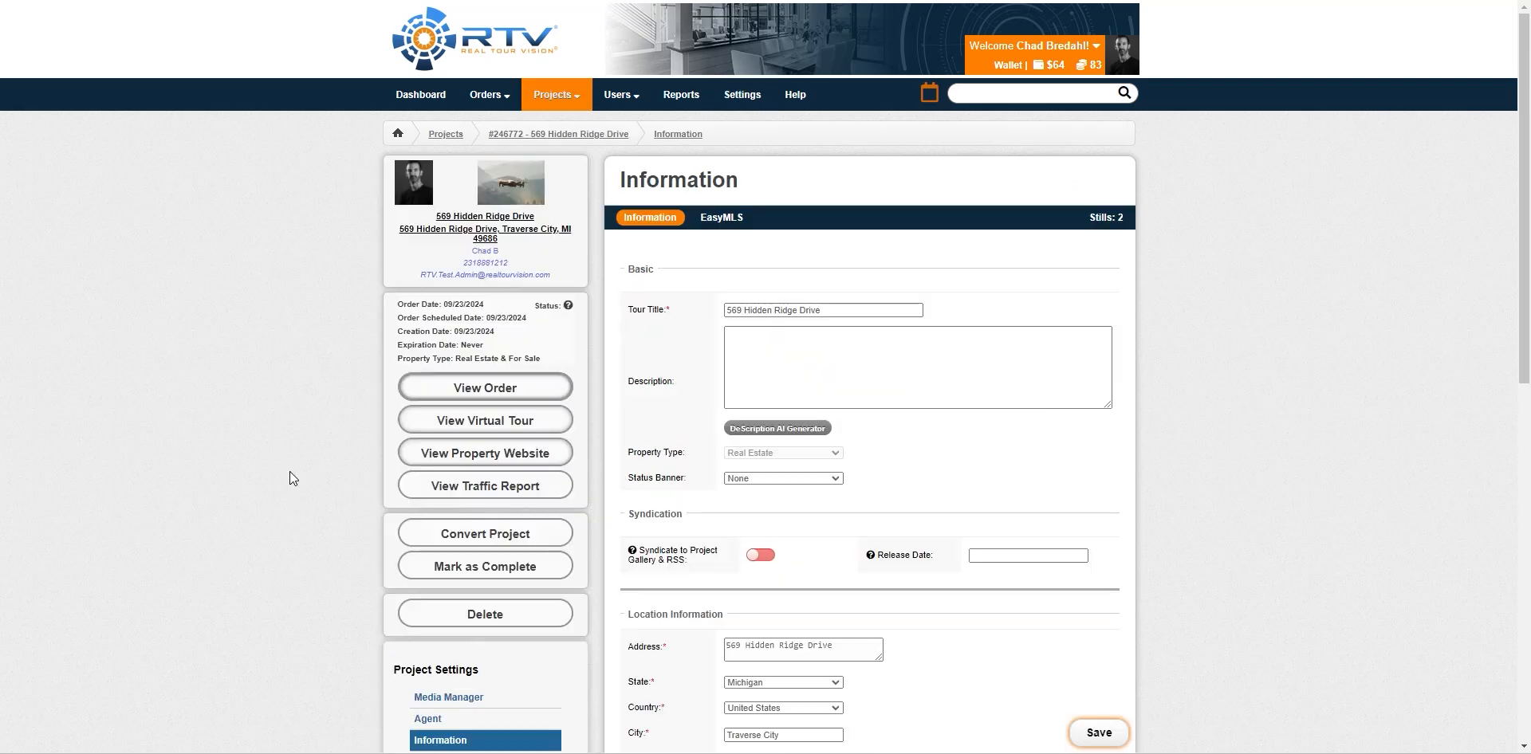
scroll(289, 471, "down", 1)
scroll(290, 471, "down", 4)
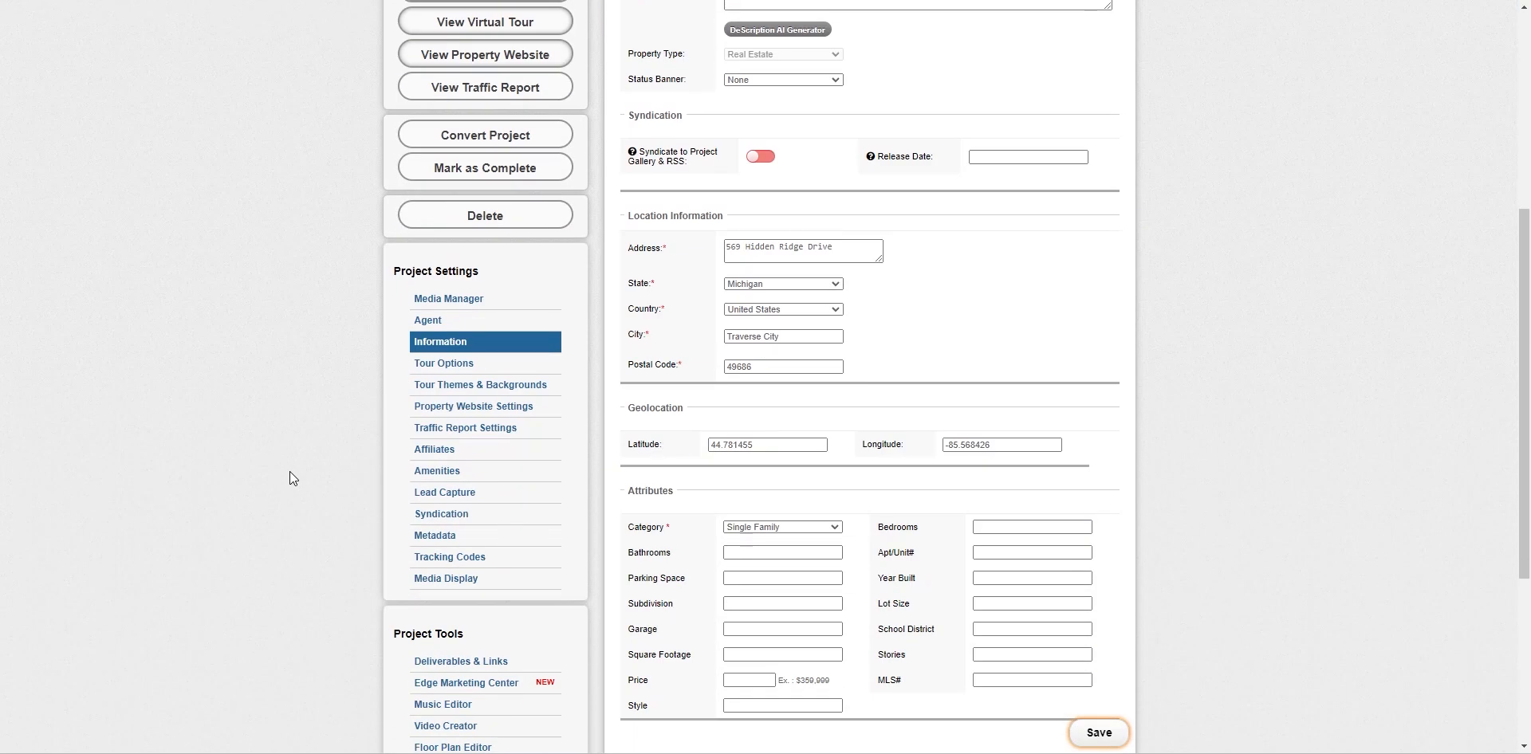
Check both photos in Media Manager, then return to the project and select the Bathrooms field
left_click(456, 312)
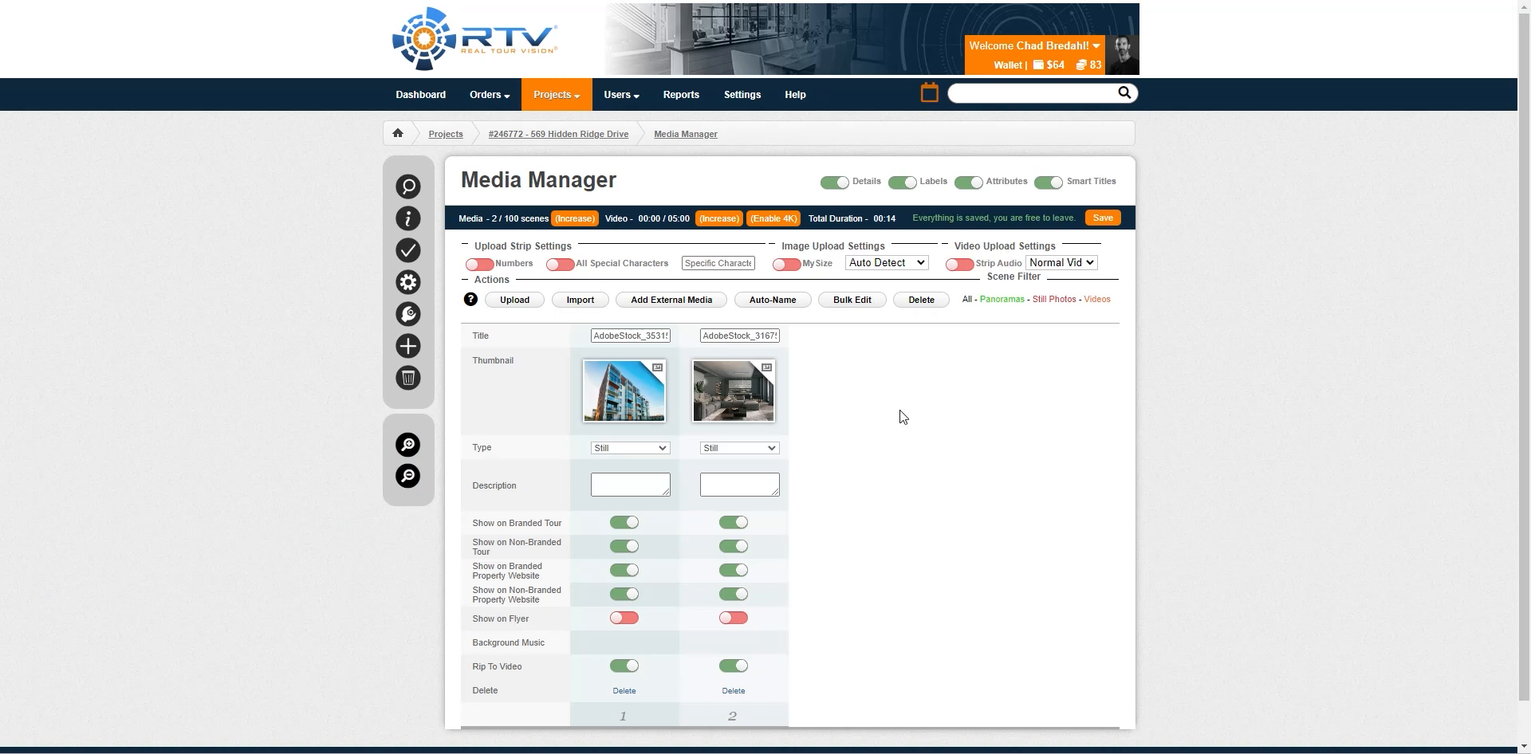
left_click(614, 144)
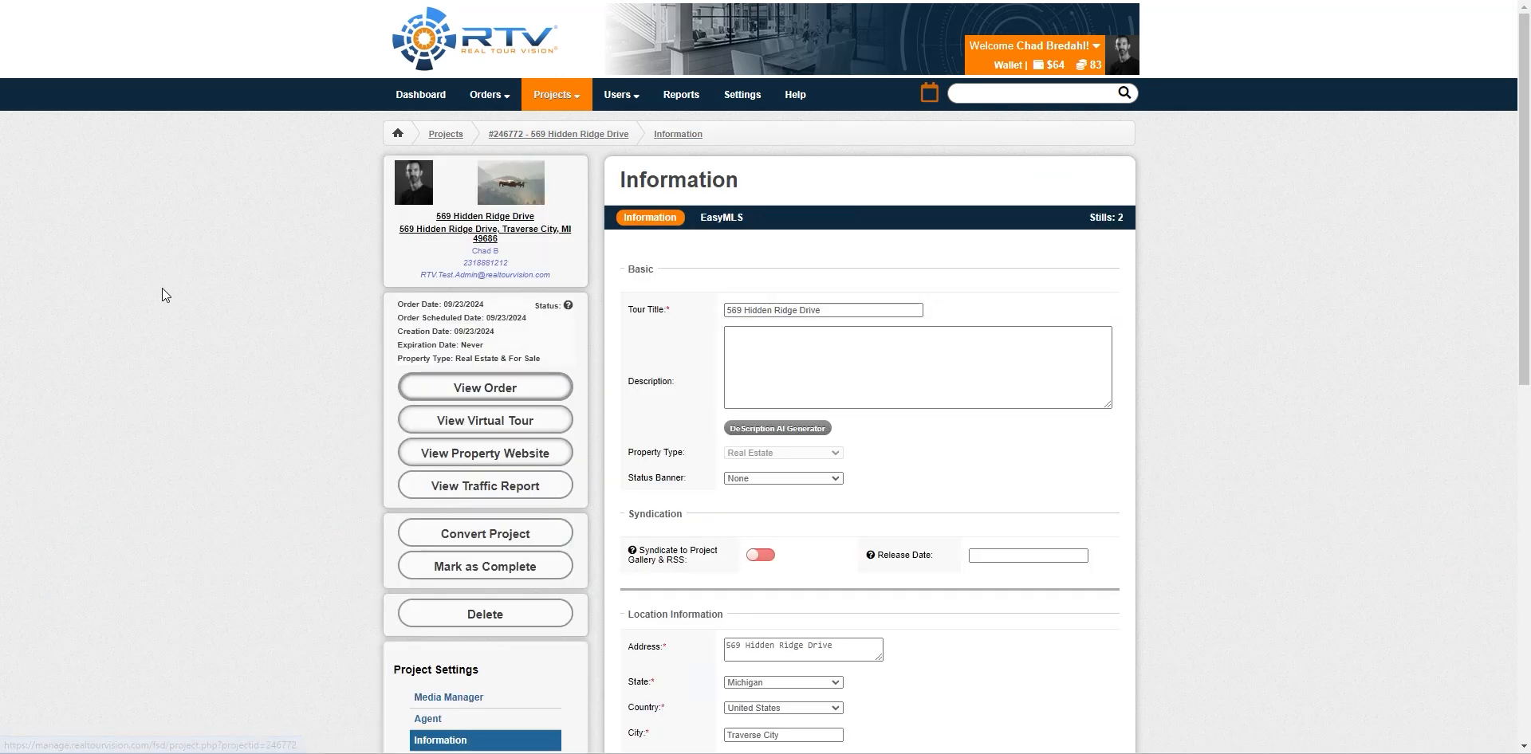
scroll(314, 430, "down", 6)
left_click(733, 473)
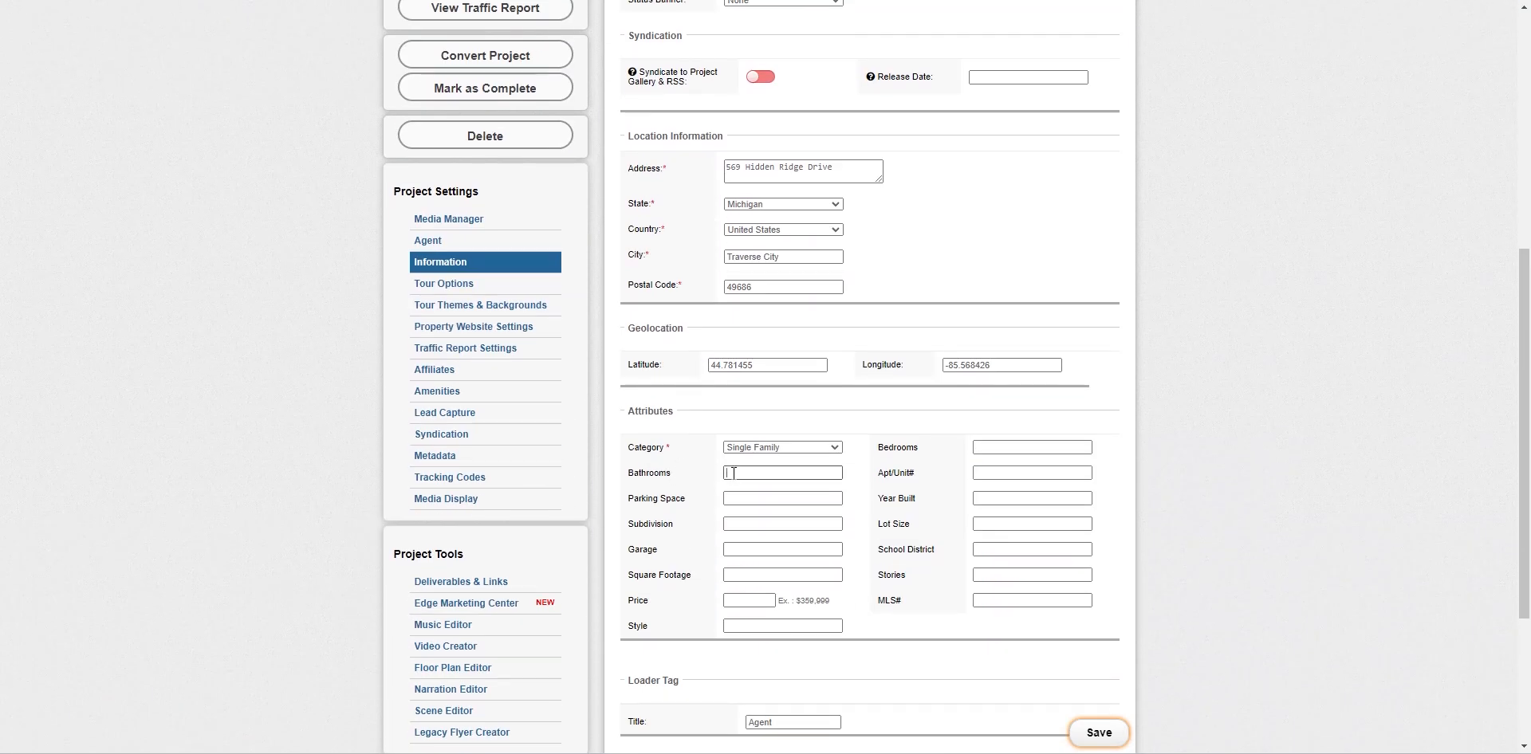
Enter 2 bathrooms, then mark the order complete for one credit and let the page reload
type("2")
scroll(347, 419, "up", 6)
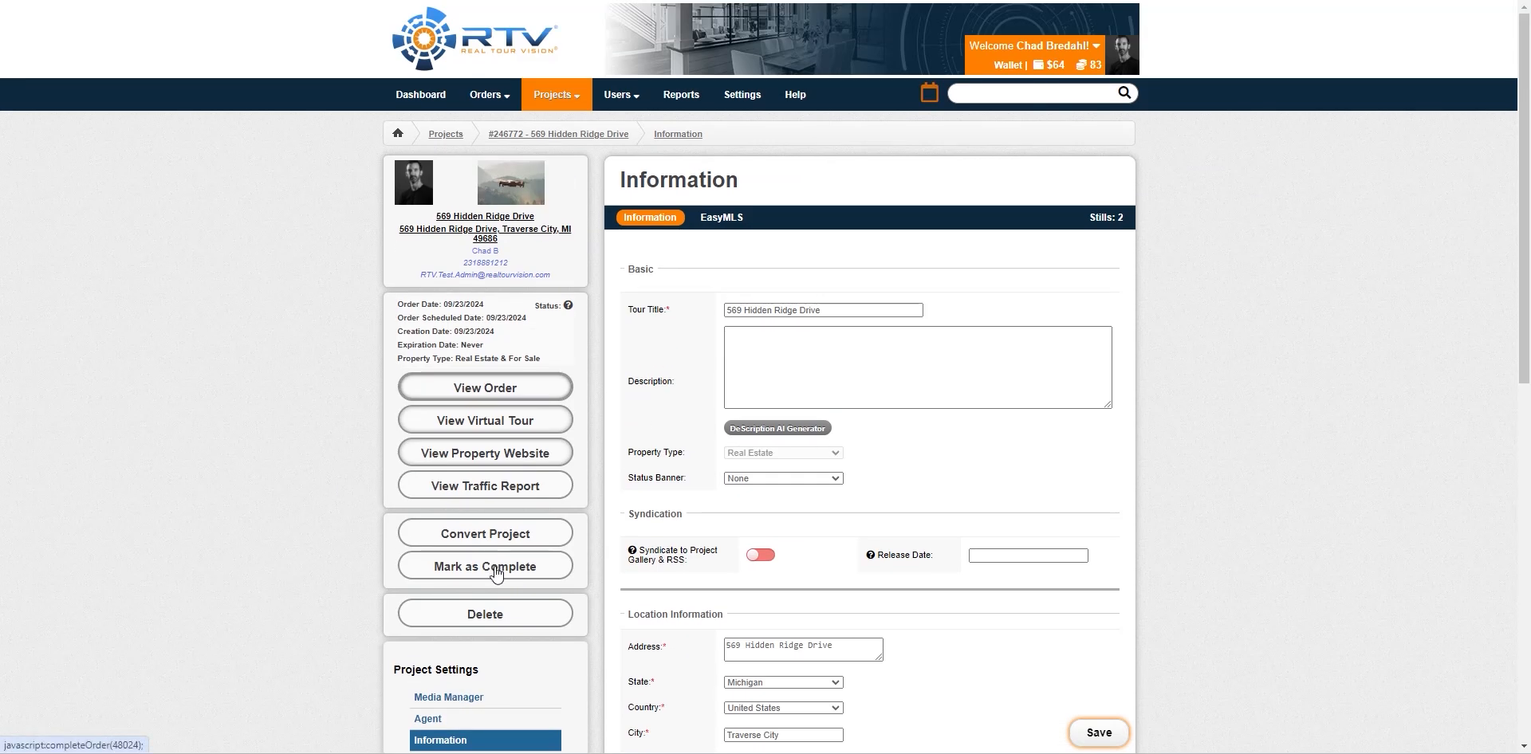
left_click(495, 568)
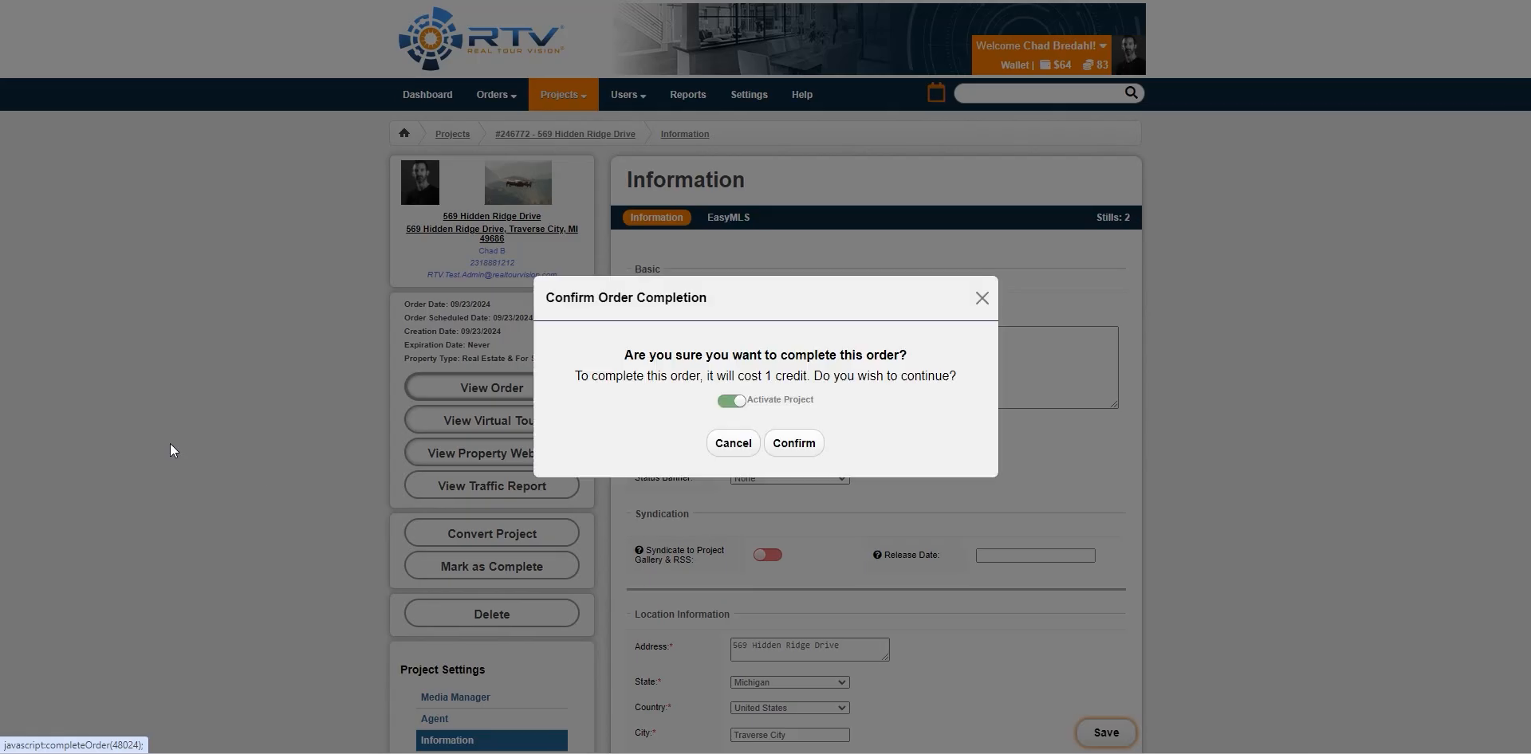
left_click(810, 451)
key("Return")
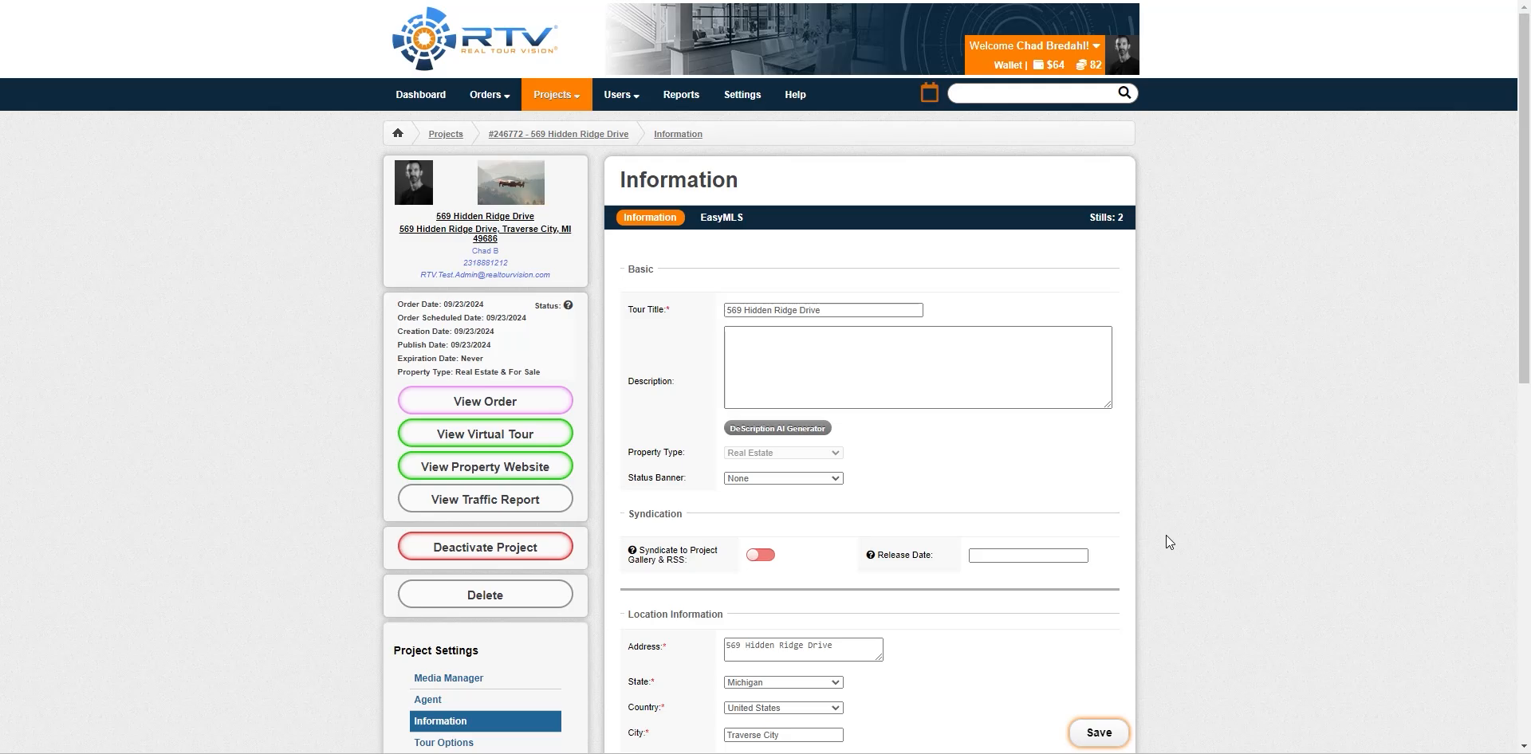
Save the project attributes with 2 bathrooms and 3 bedrooms
scroll(1168, 488, "down", 5)
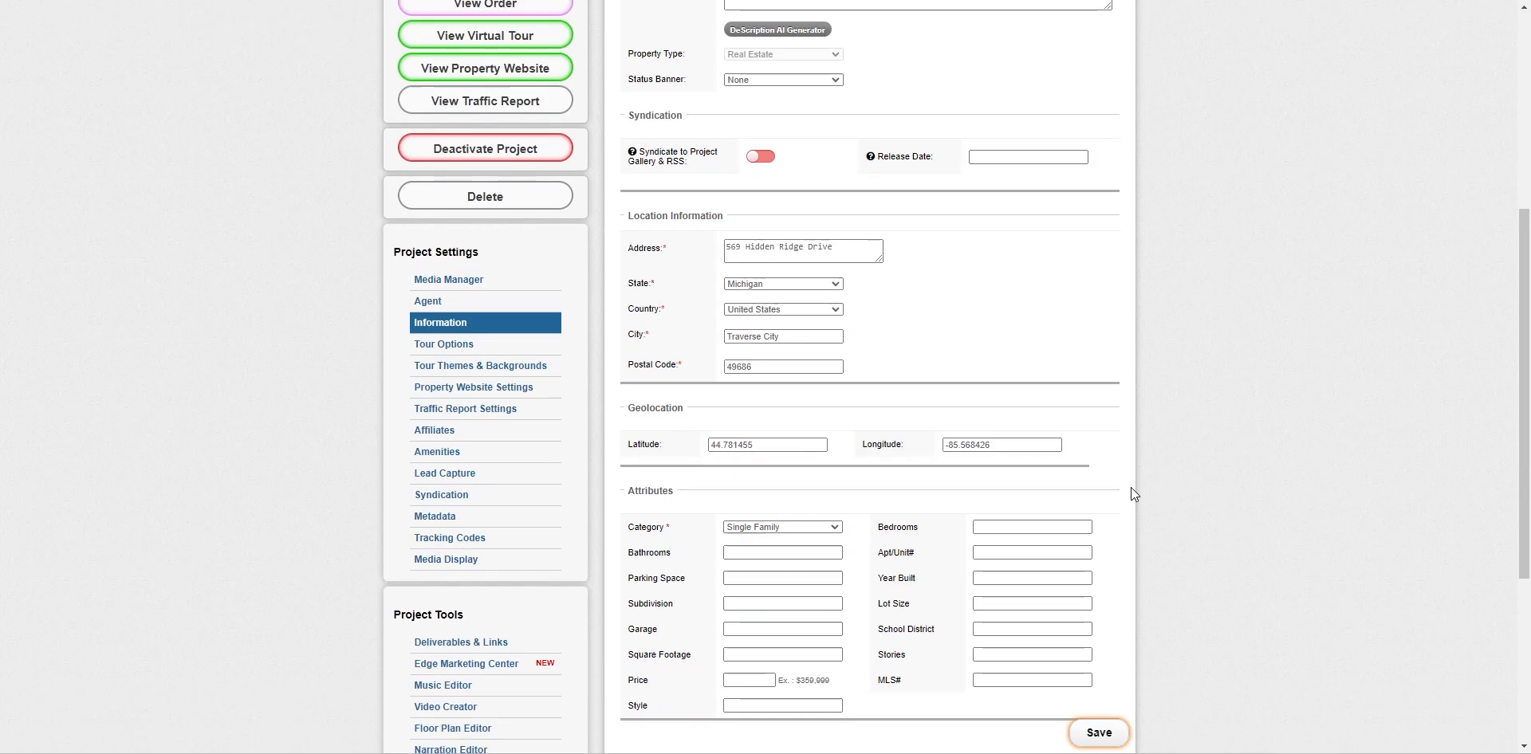
type("2")
left_click(1016, 525)
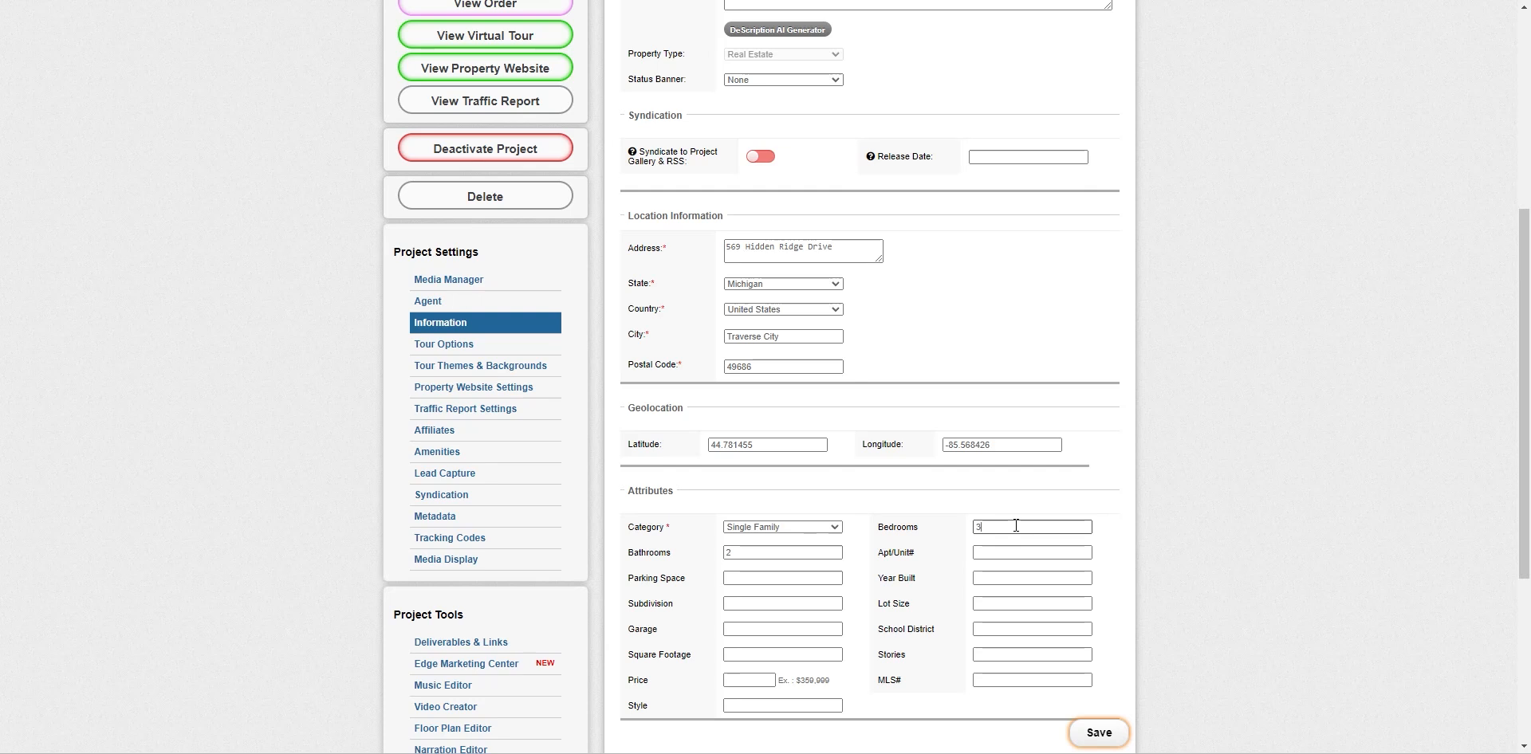
type("3")
left_click(1109, 740)
left_click(1100, 732)
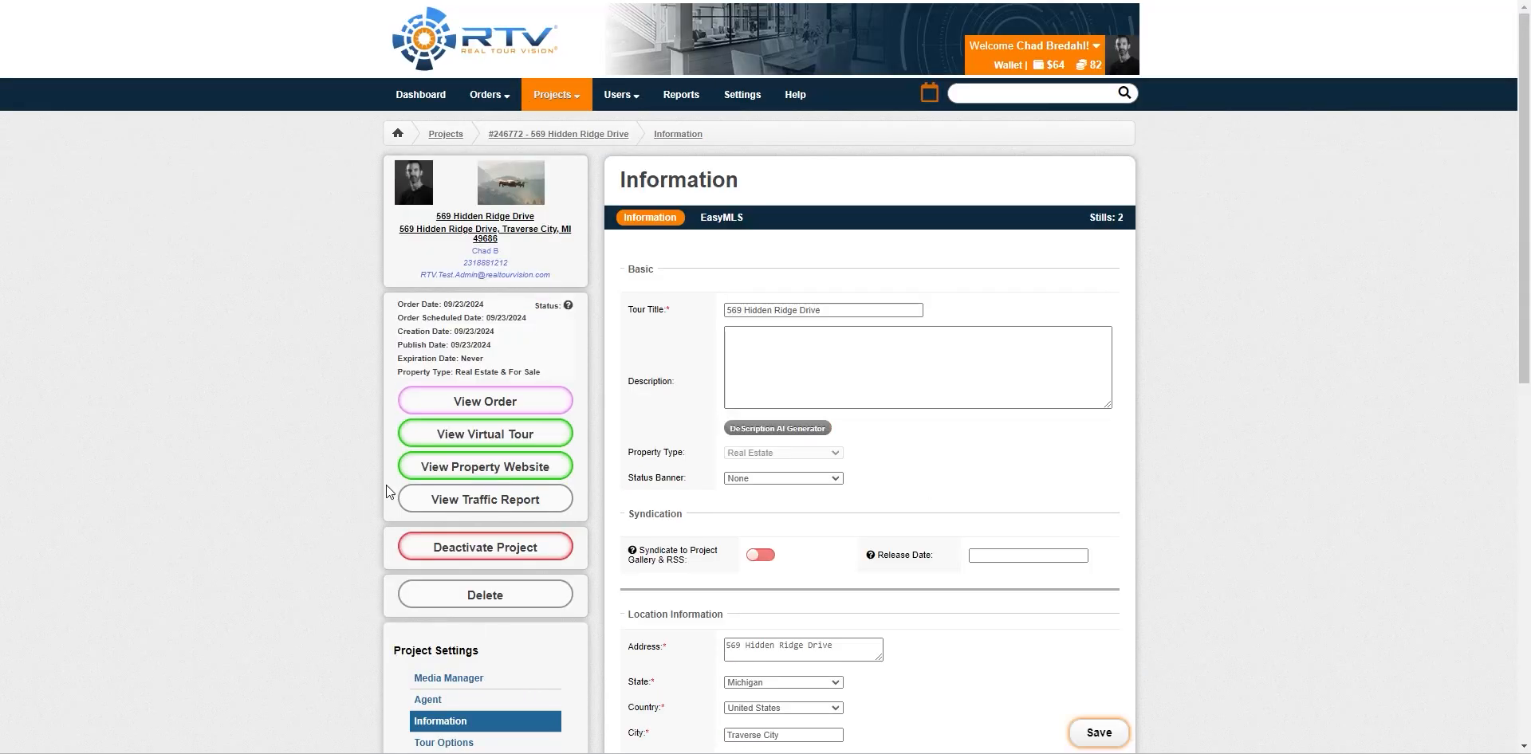
scroll(1052, 558, "down", 4)
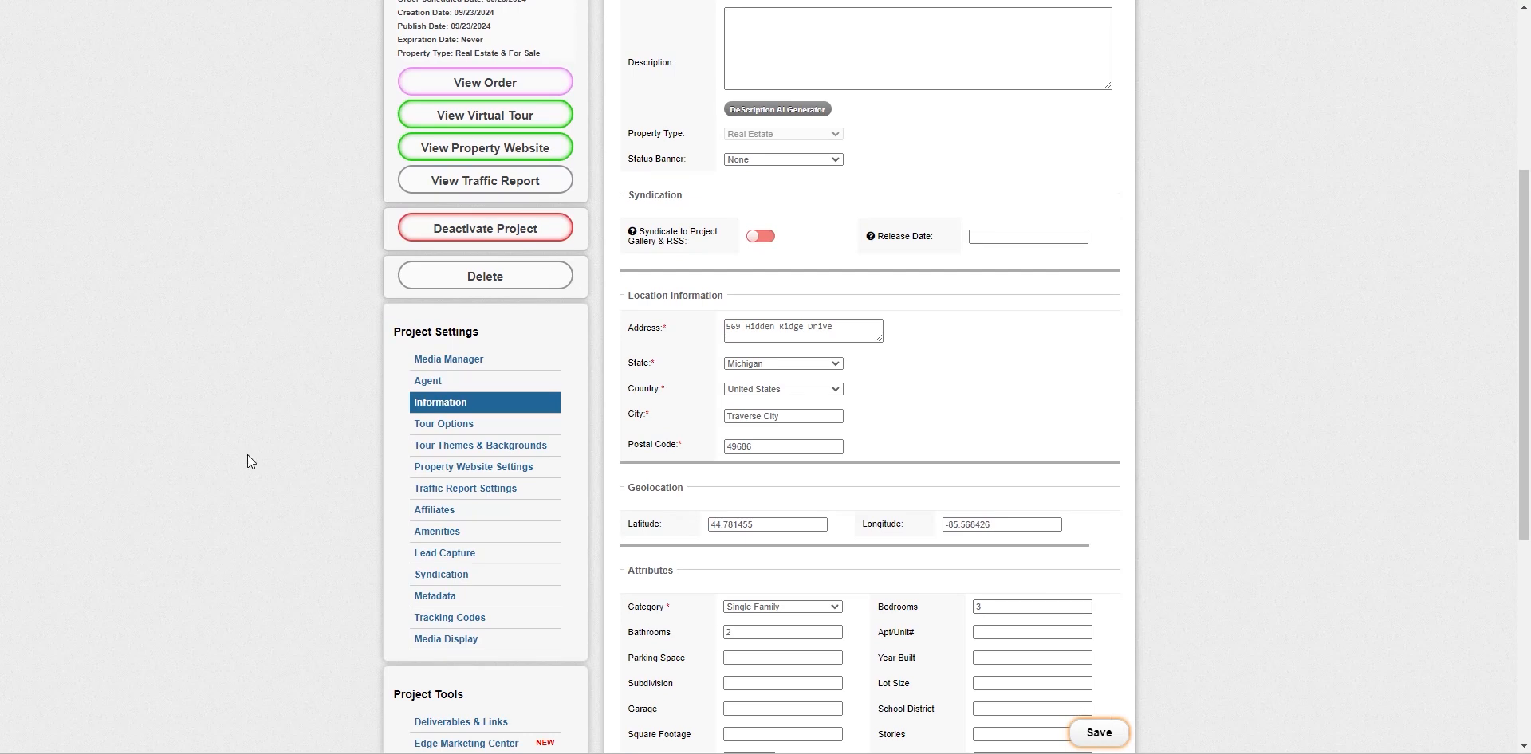
scroll(266, 461, "down", 3)
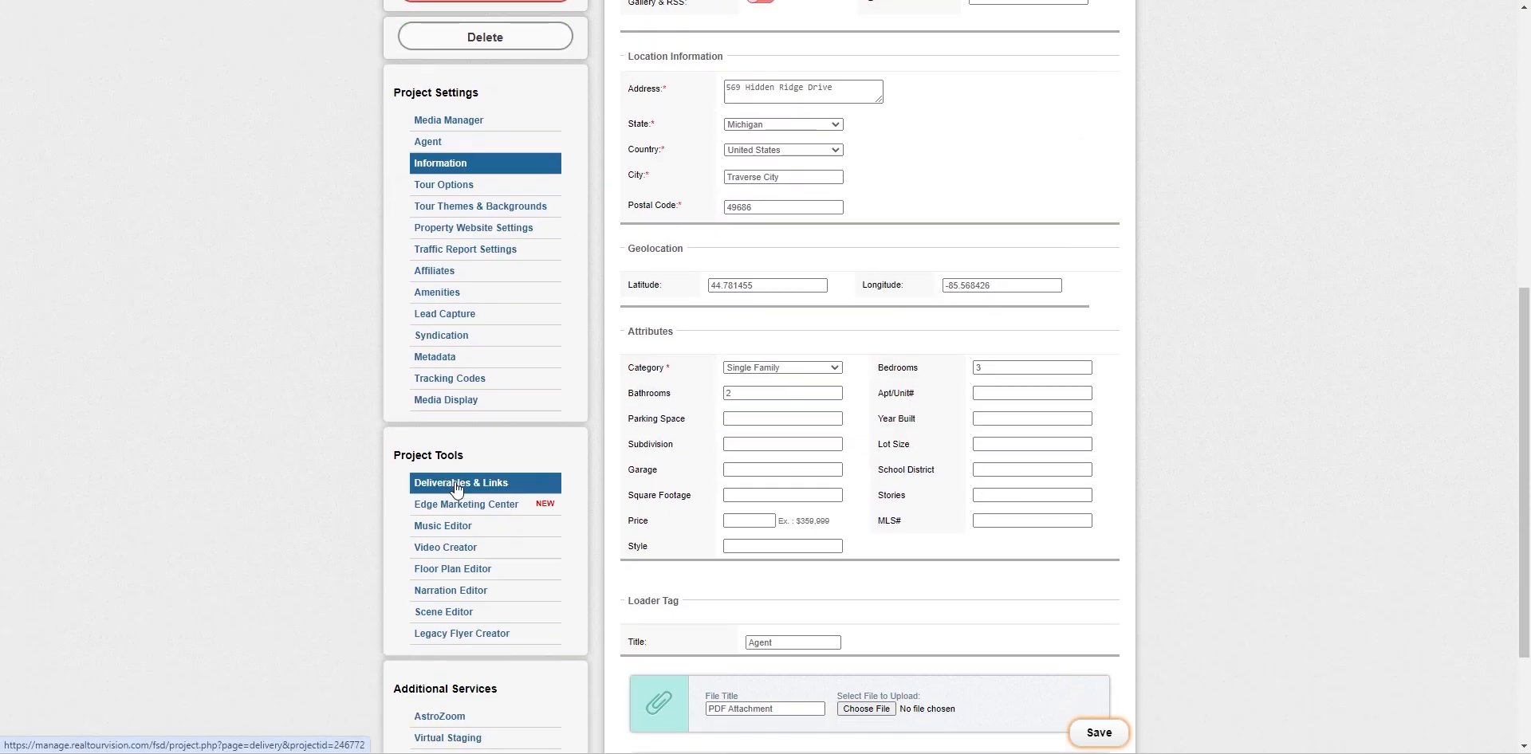
Go to the project's Deliverables & Links page and follow the Delivery Site URL link
left_click(456, 484)
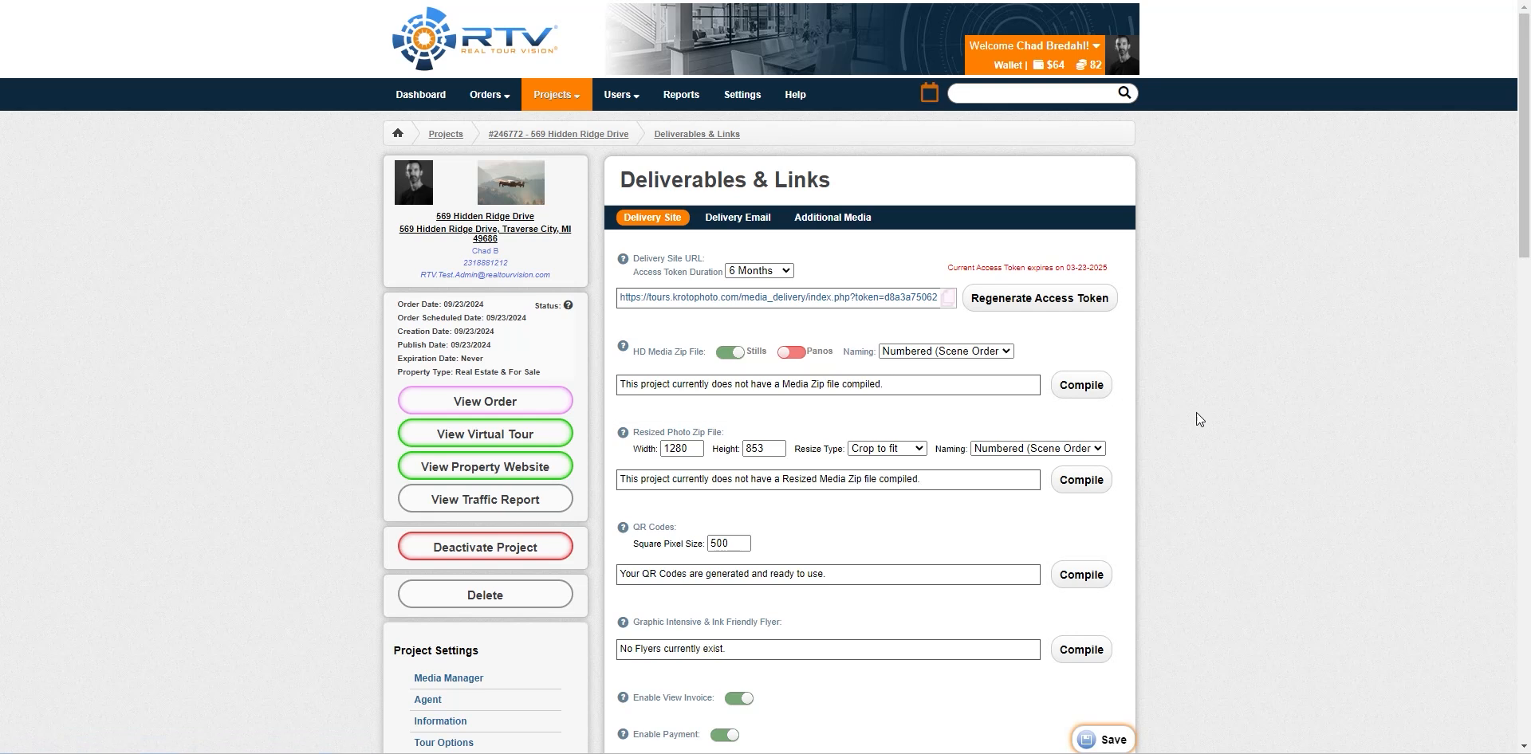
scroll(1204, 411, "down", 2)
scroll(1212, 406, "down", 15)
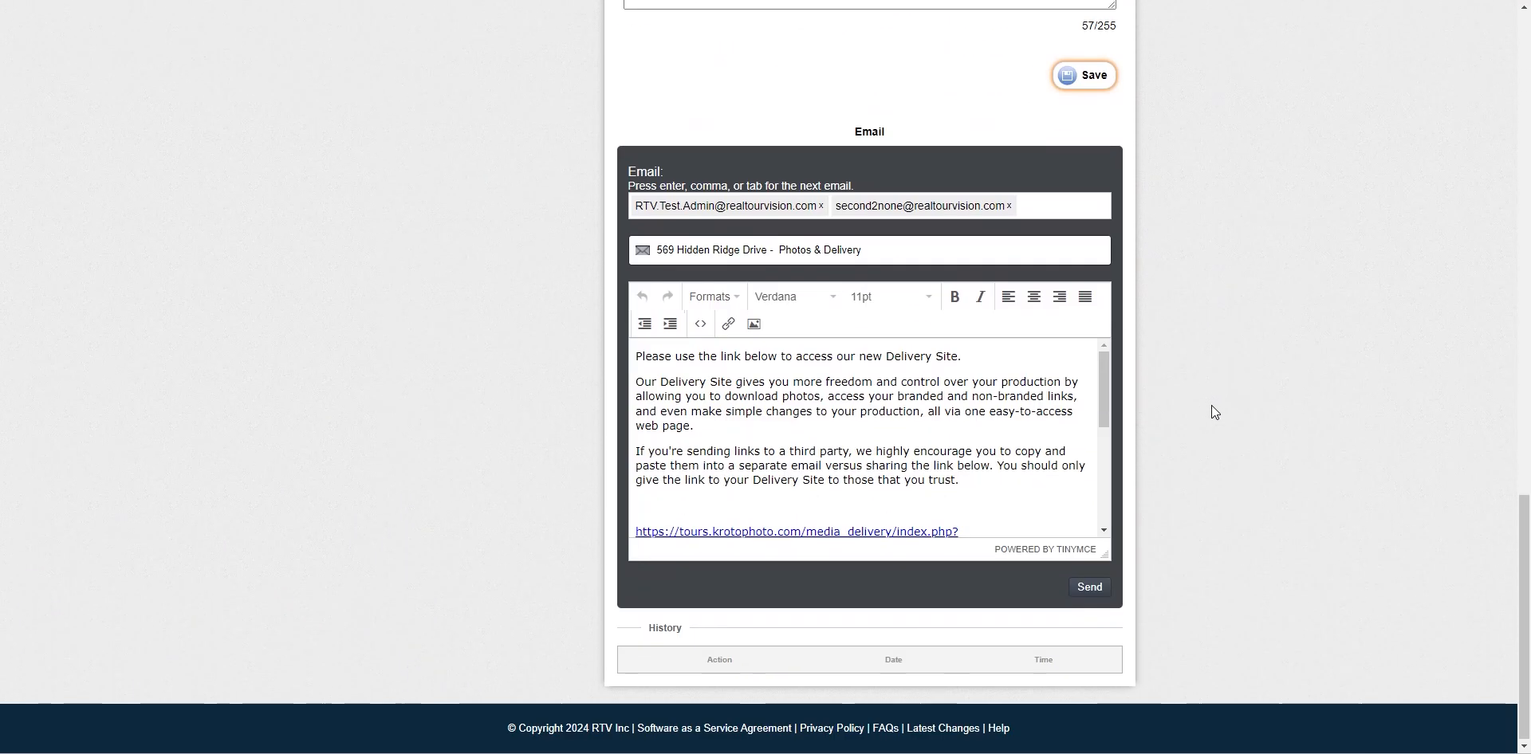
scroll(1116, 338, "up", 7)
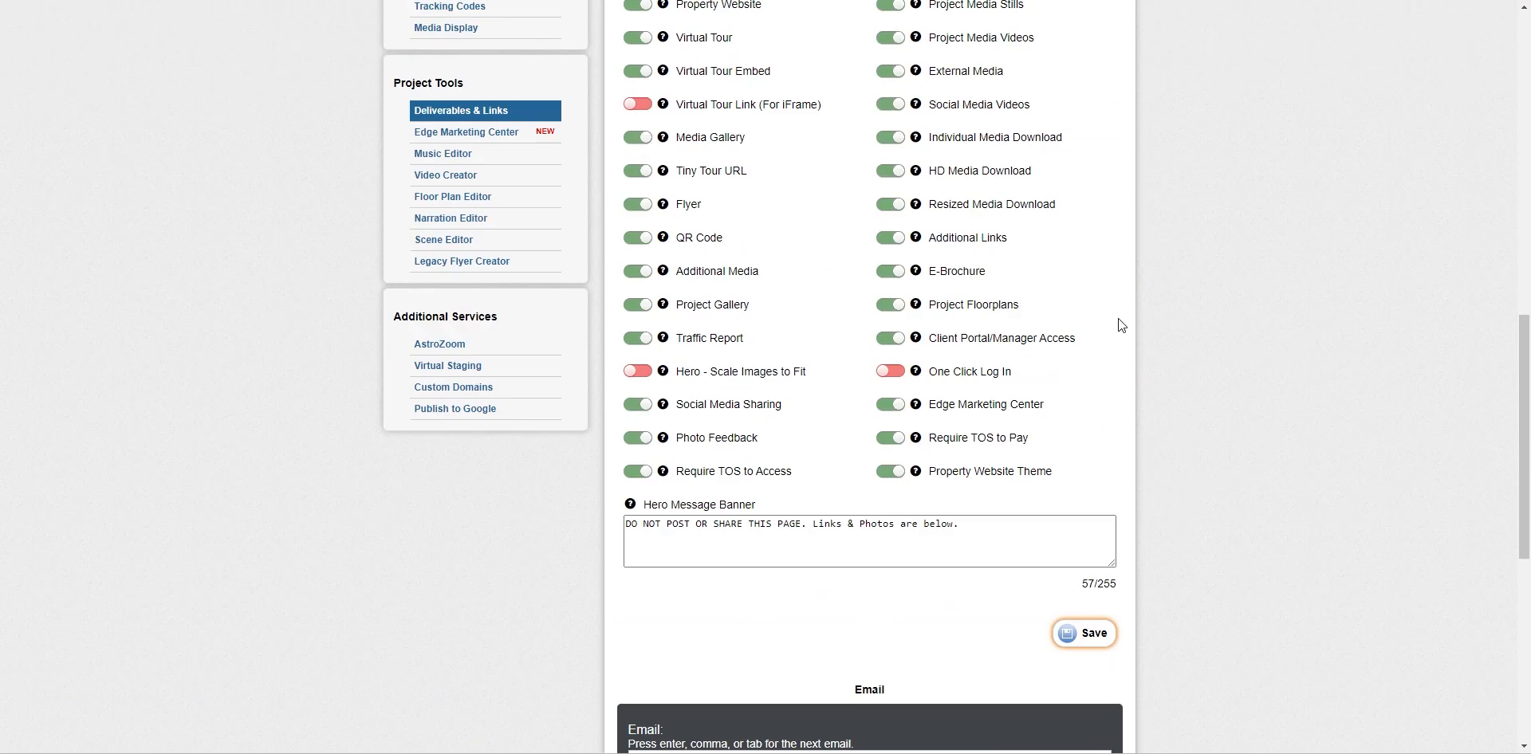
scroll(738, 90, "up", 6)
scroll(1204, 473, "down", 5)
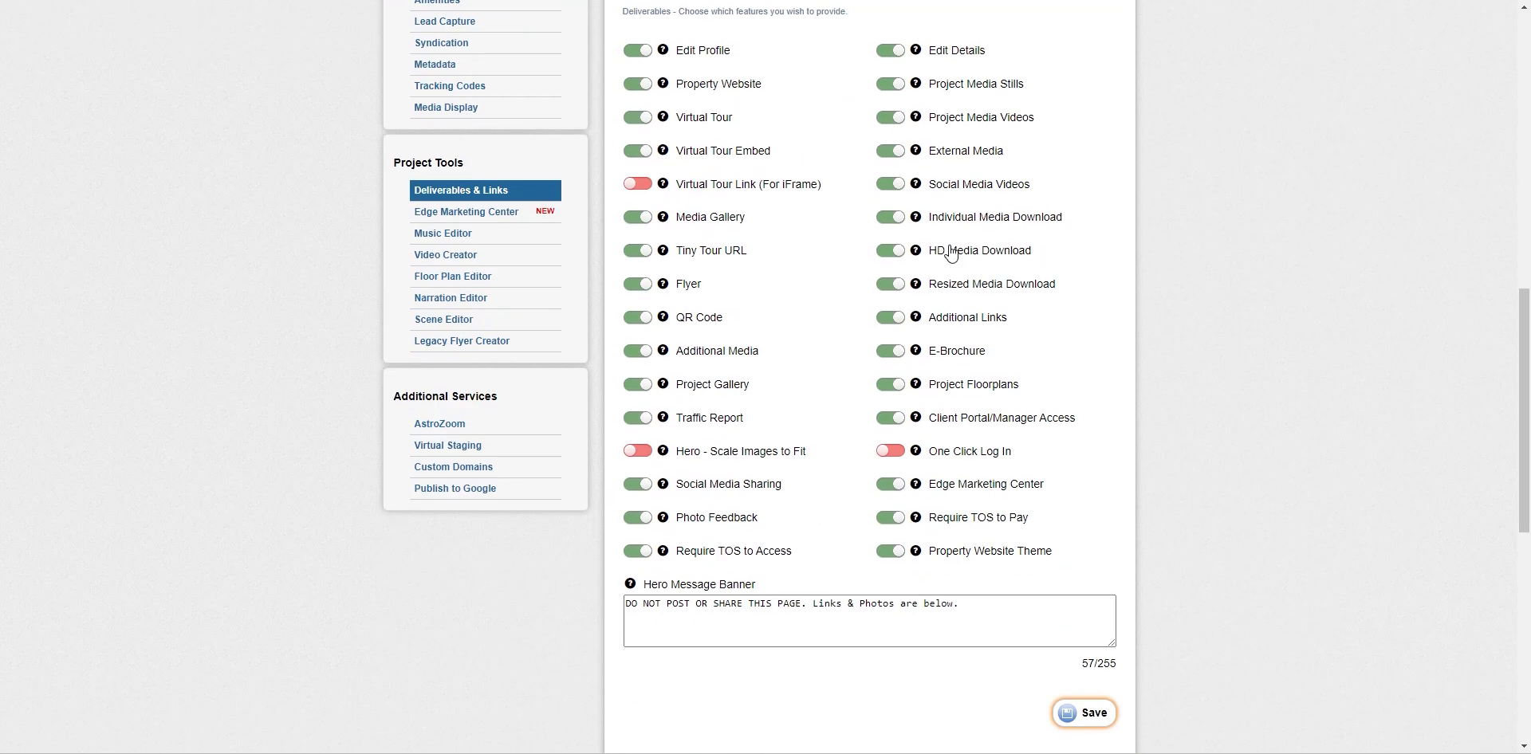
scroll(1051, 463, "up", 2)
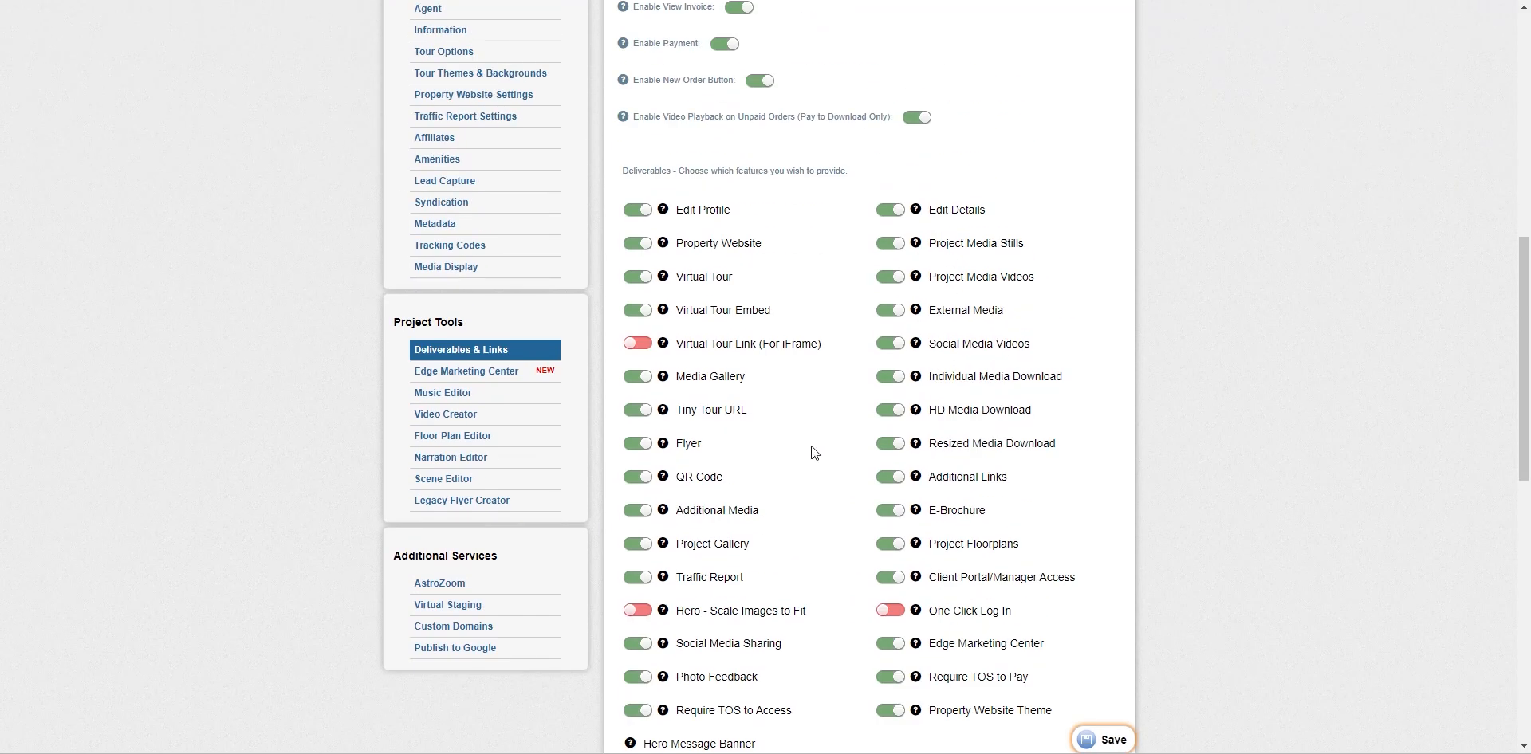
scroll(1209, 529, "up", 9)
scroll(1181, 410, "down", 19)
scroll(1231, 434, "up", 19)
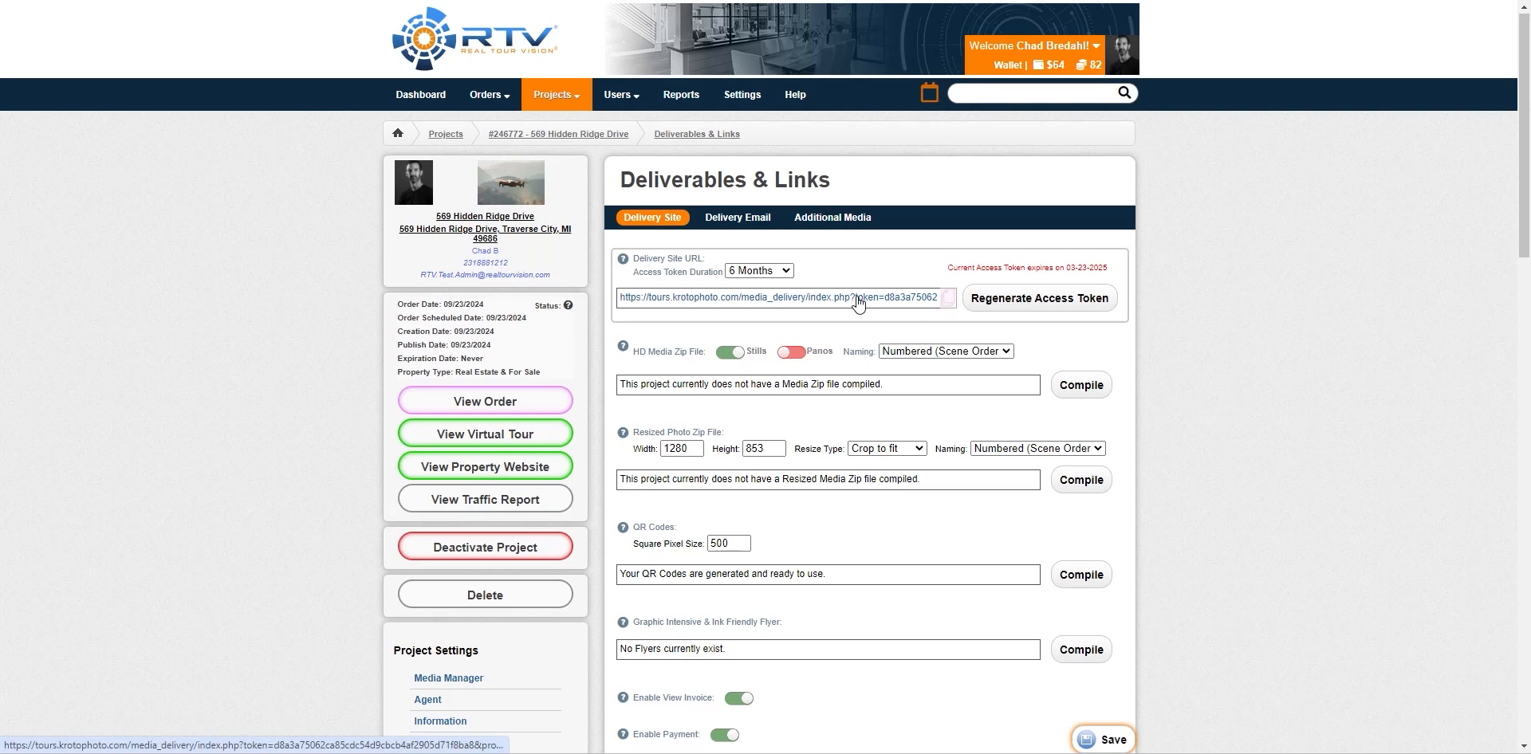
left_click(857, 297)
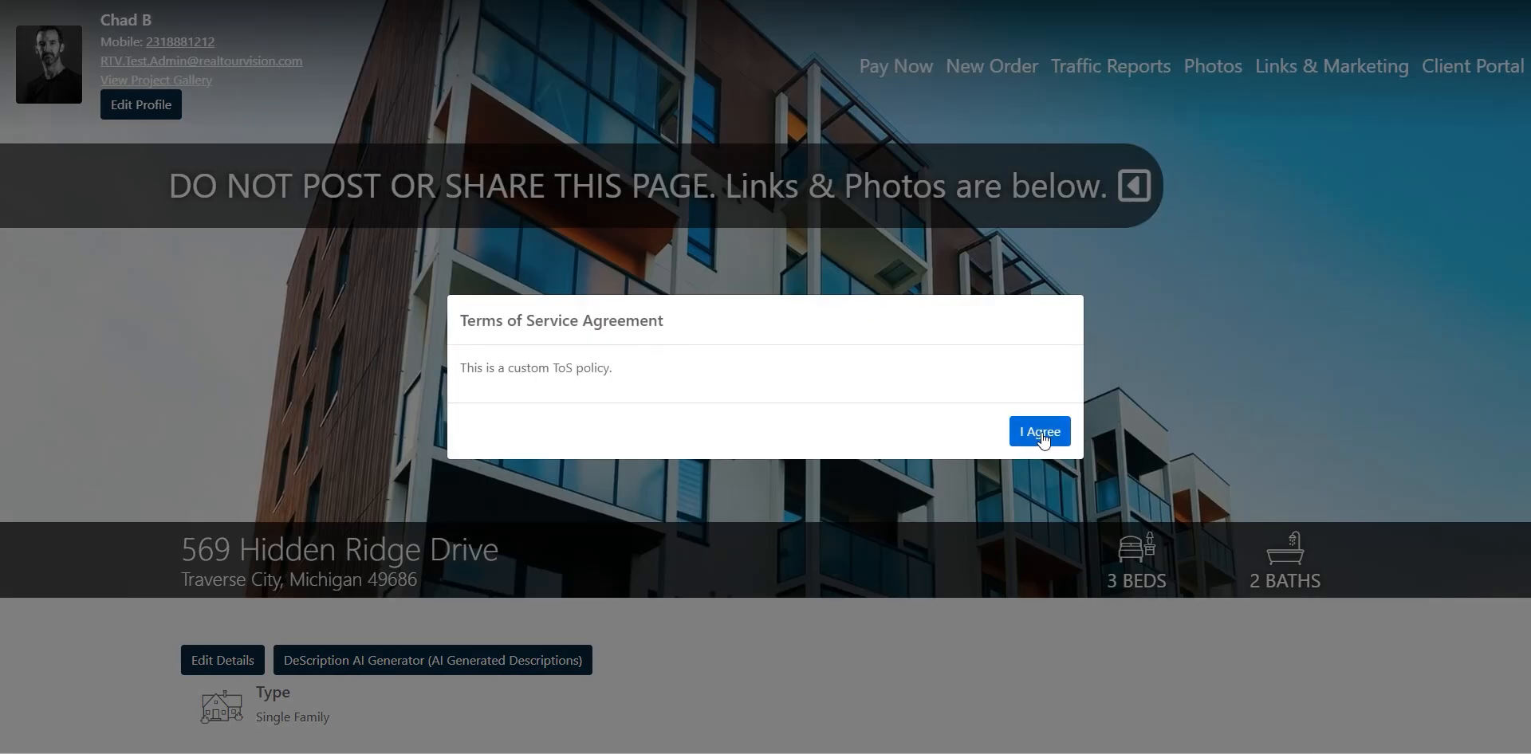
Accept the delivery site's terms, browse its links and photos, and enlarge the building exterior photo
left_click(1043, 437)
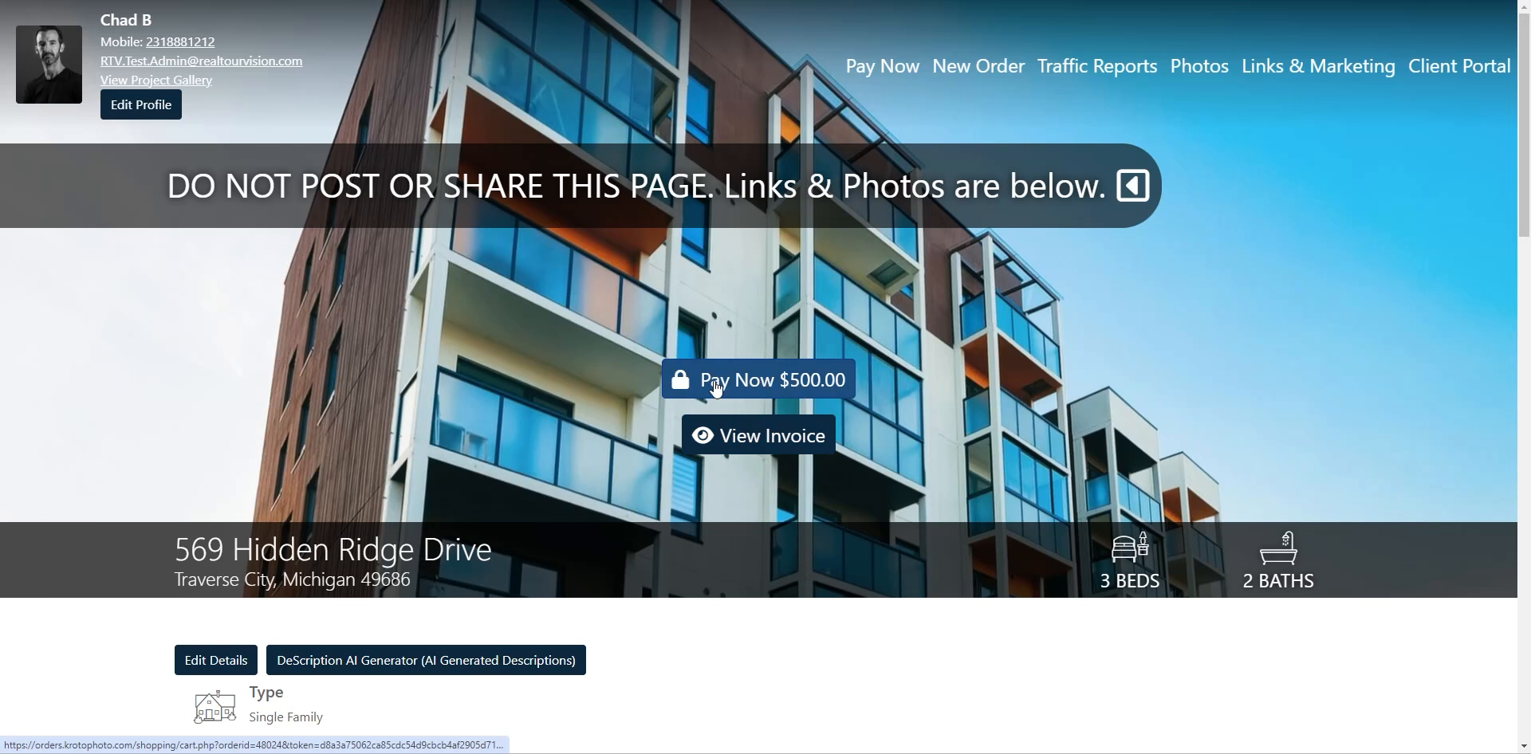
scroll(715, 389, "down", 9)
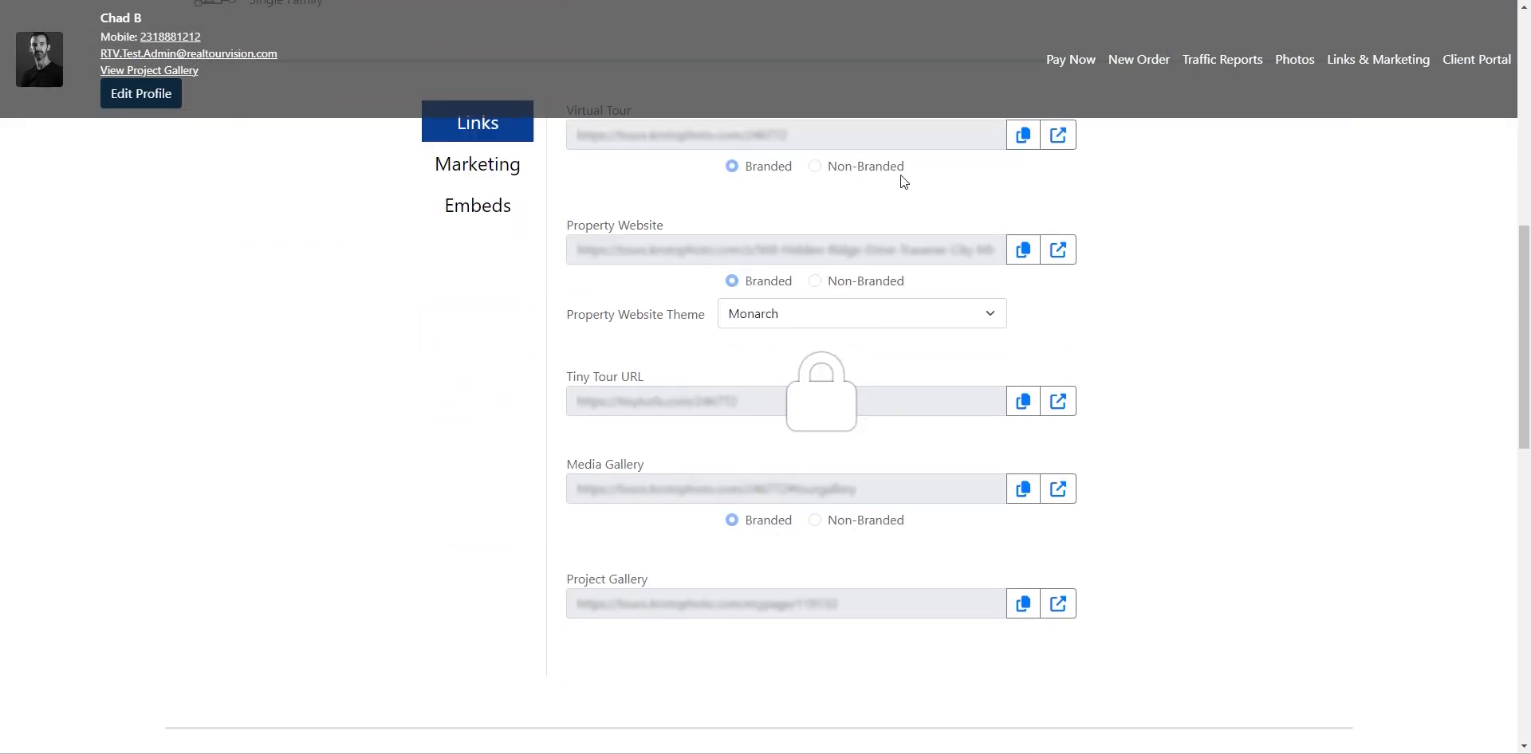
scroll(258, 407, "down", 9)
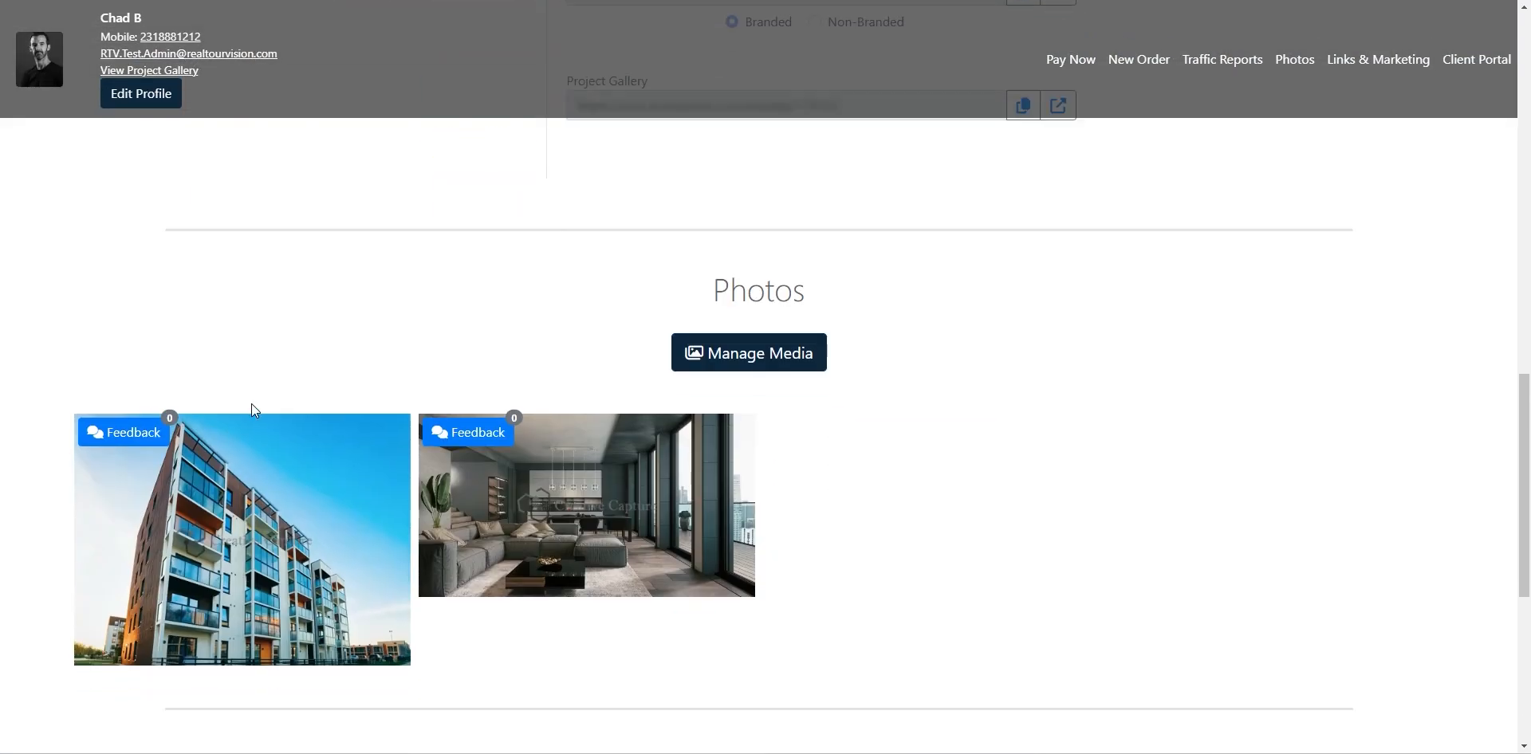
scroll(255, 375, "up", 1)
left_click(693, 381)
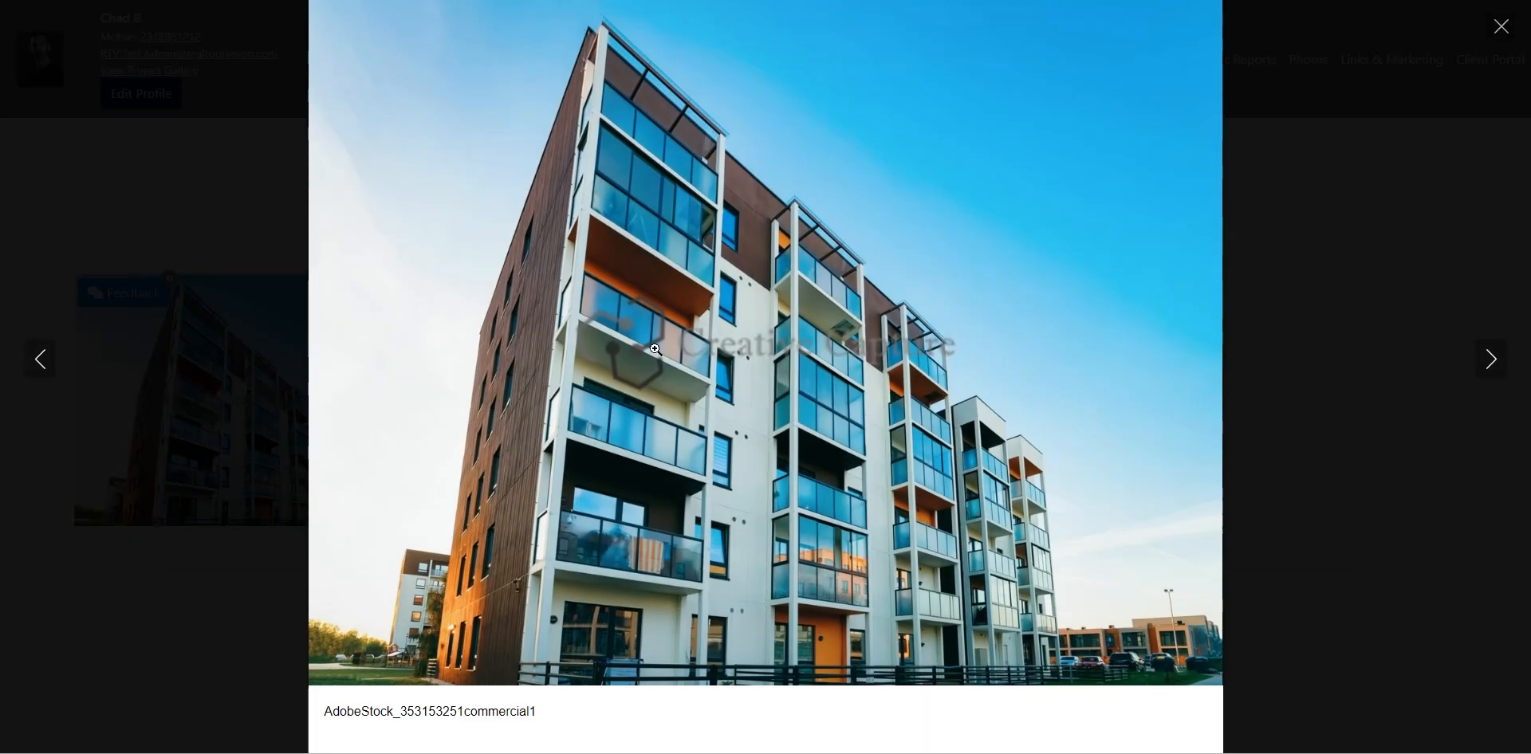
left_click(1499, 29)
scroll(978, 385, "up", 5)
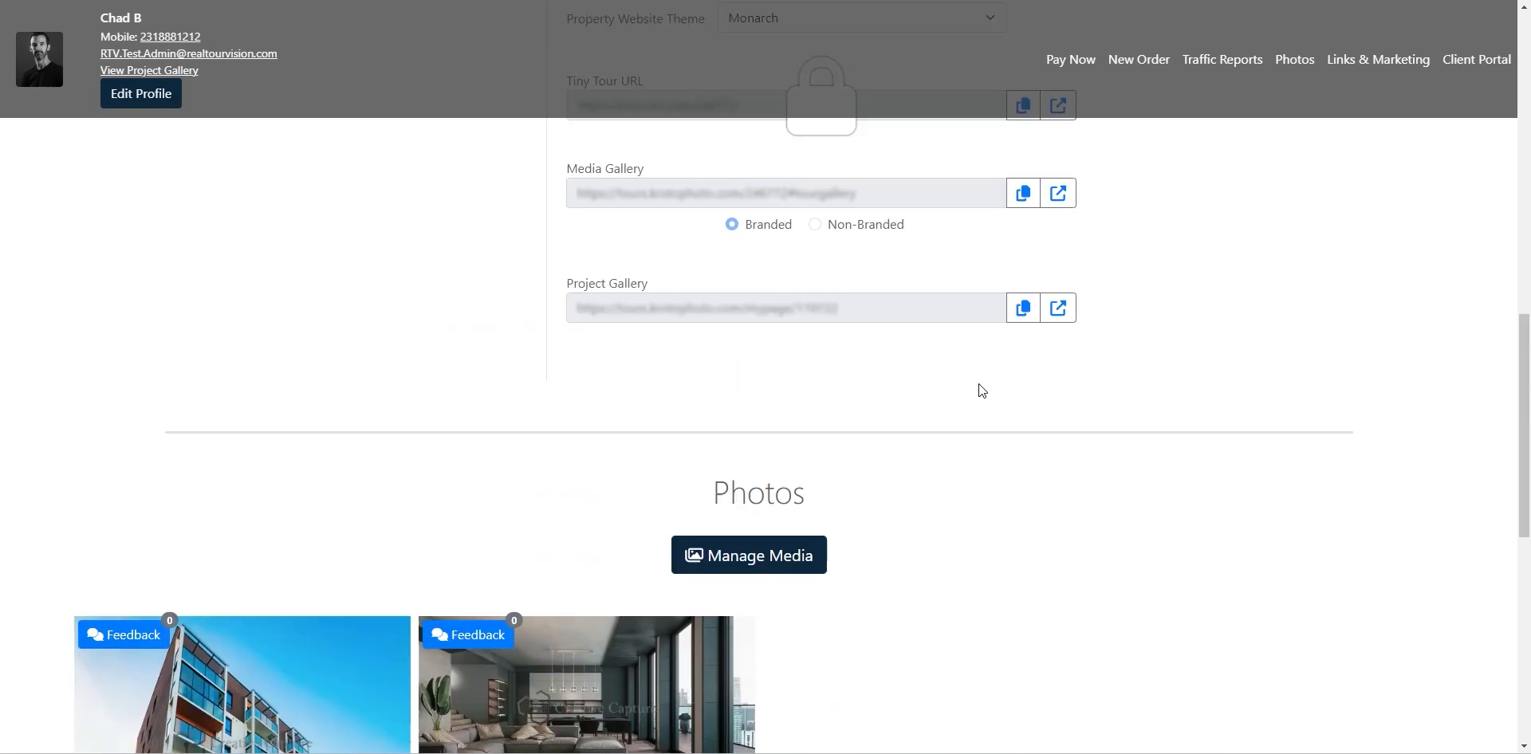
scroll(1268, 429, "up", 10)
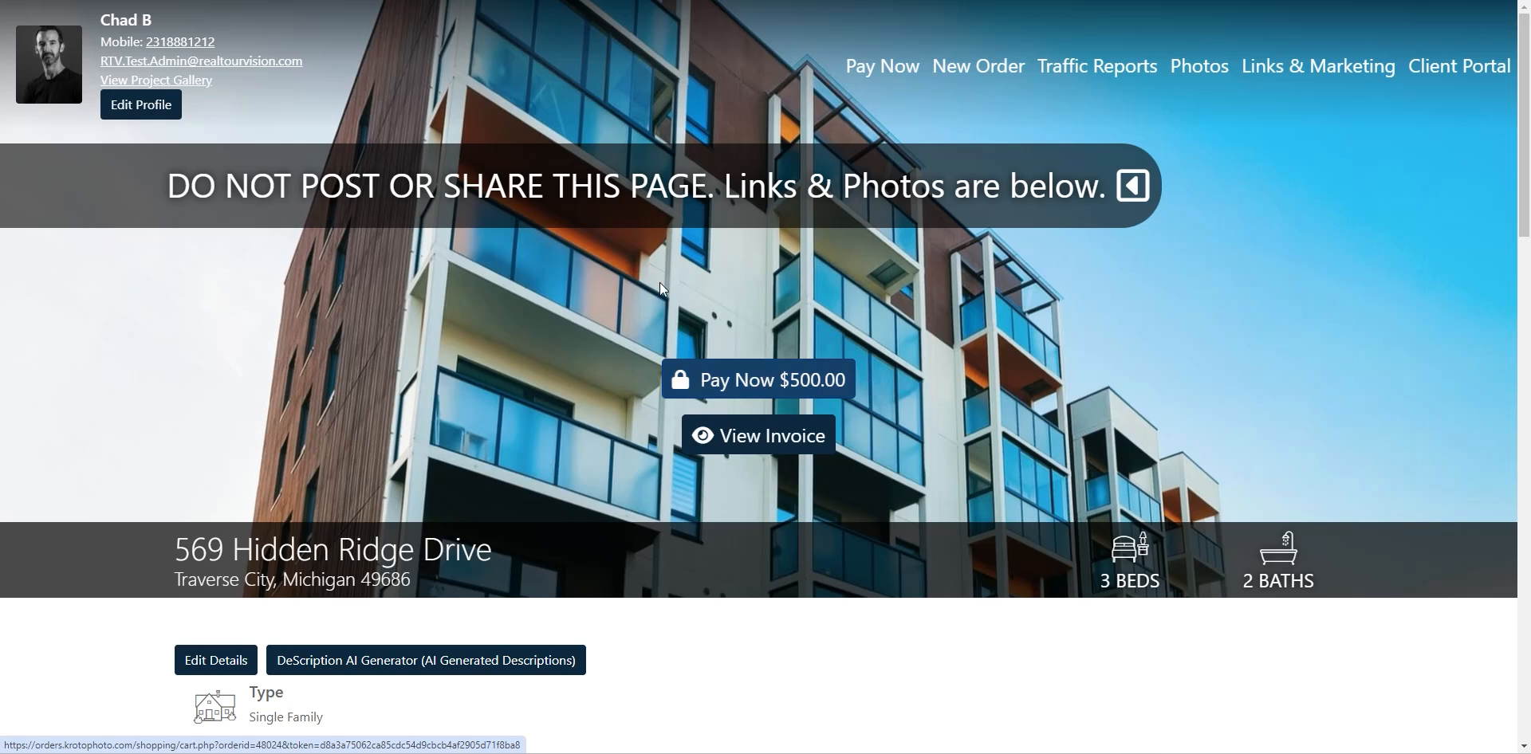
Go through Pay Now and checkout for the $500.00 invoice, then close the payment window unpaid
left_click(756, 383)
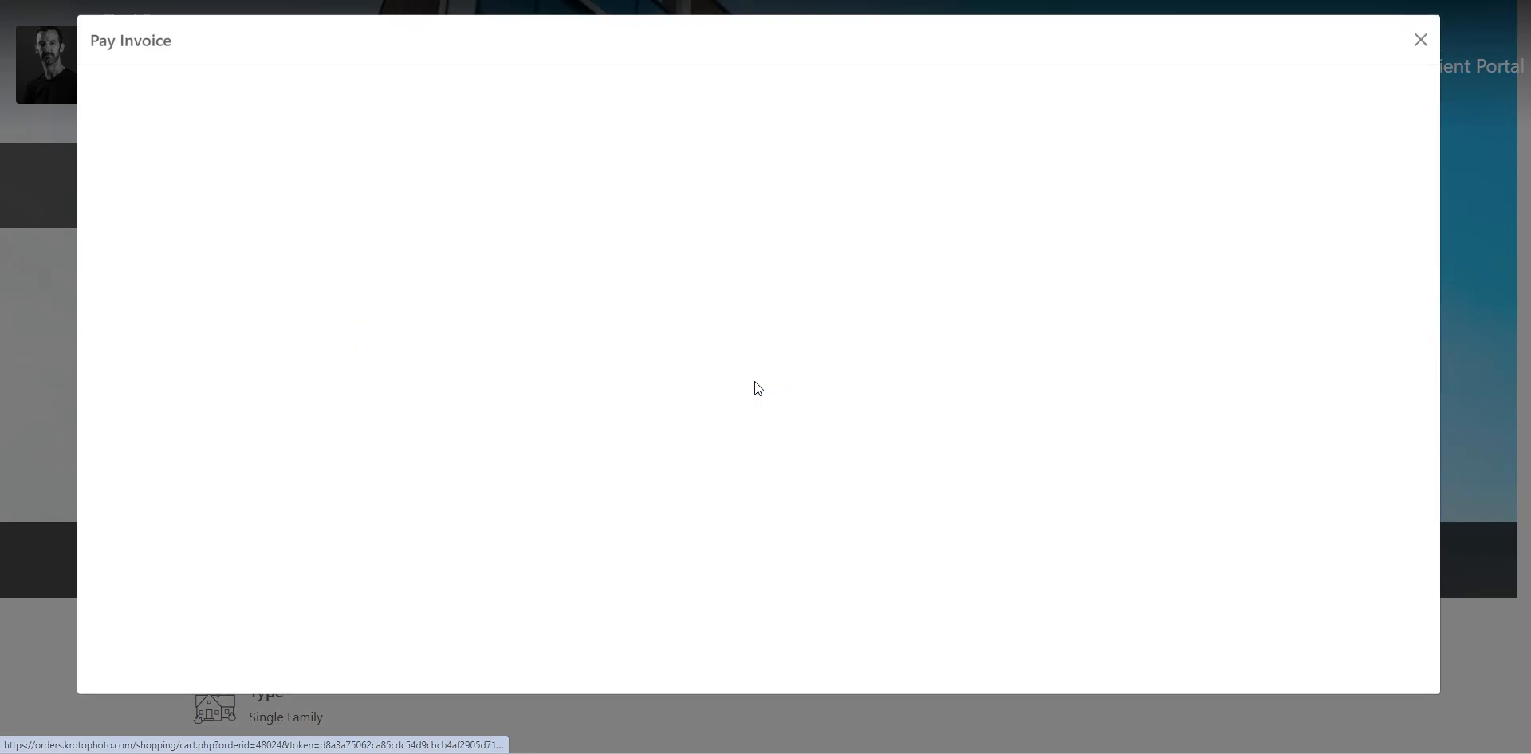
left_click(1155, 439)
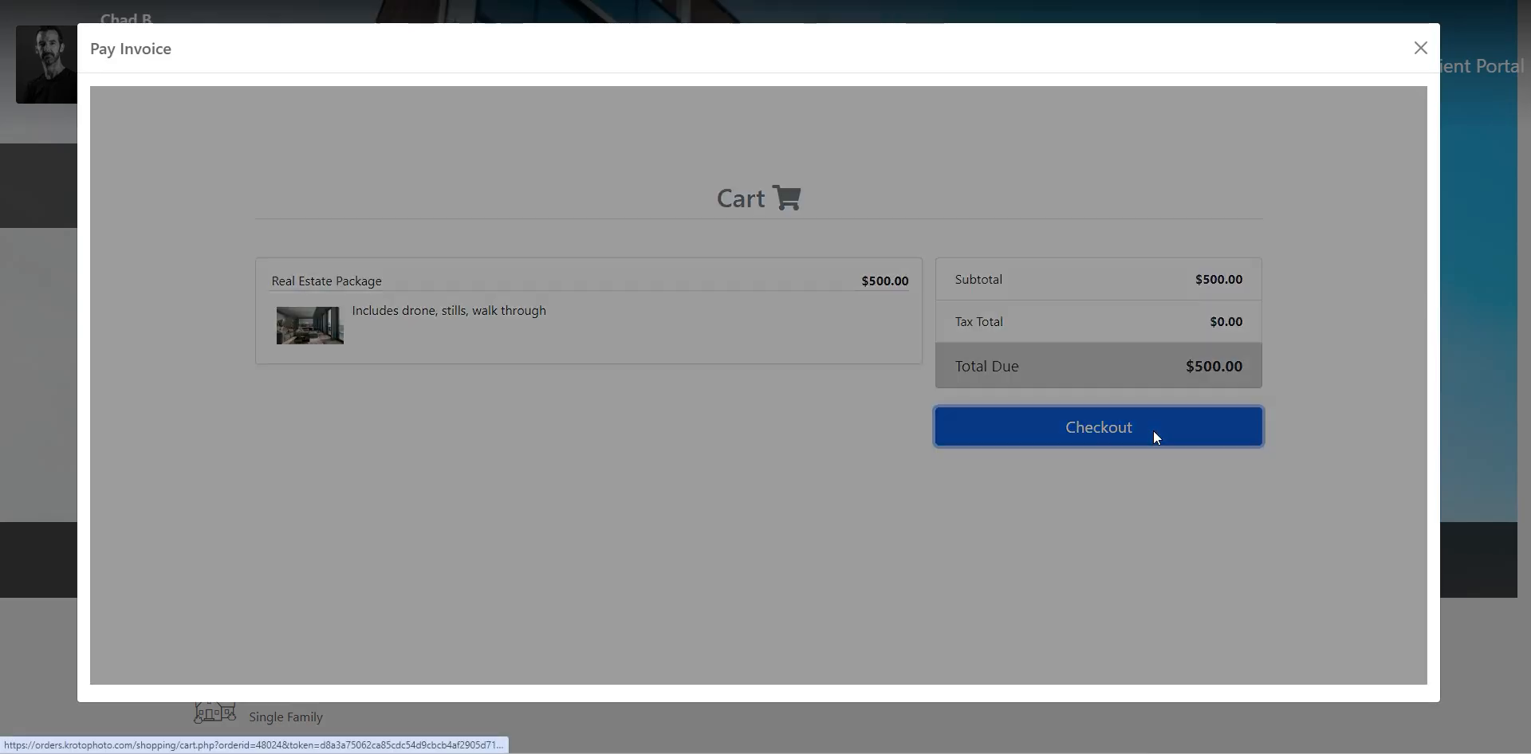
left_click(1034, 445)
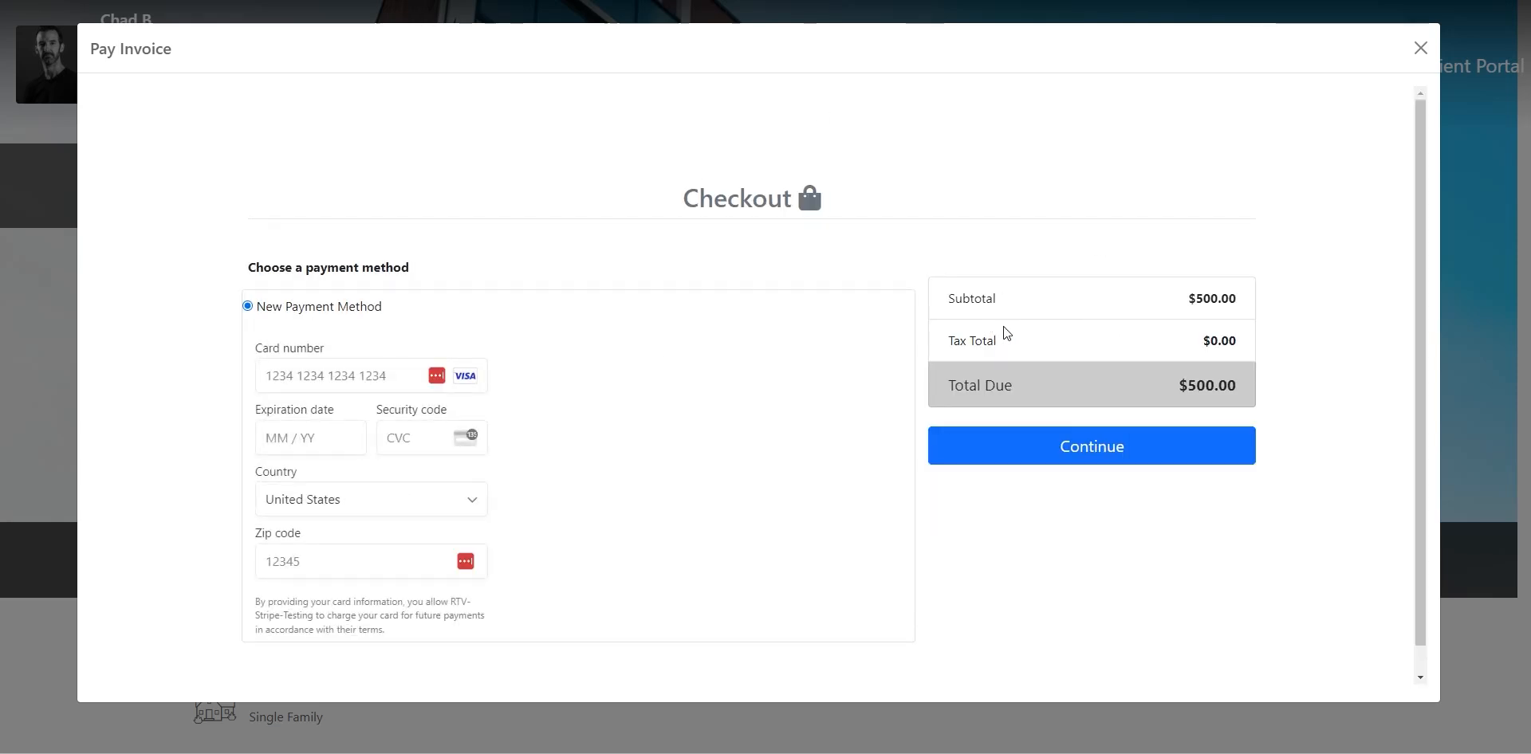
left_click(1421, 48)
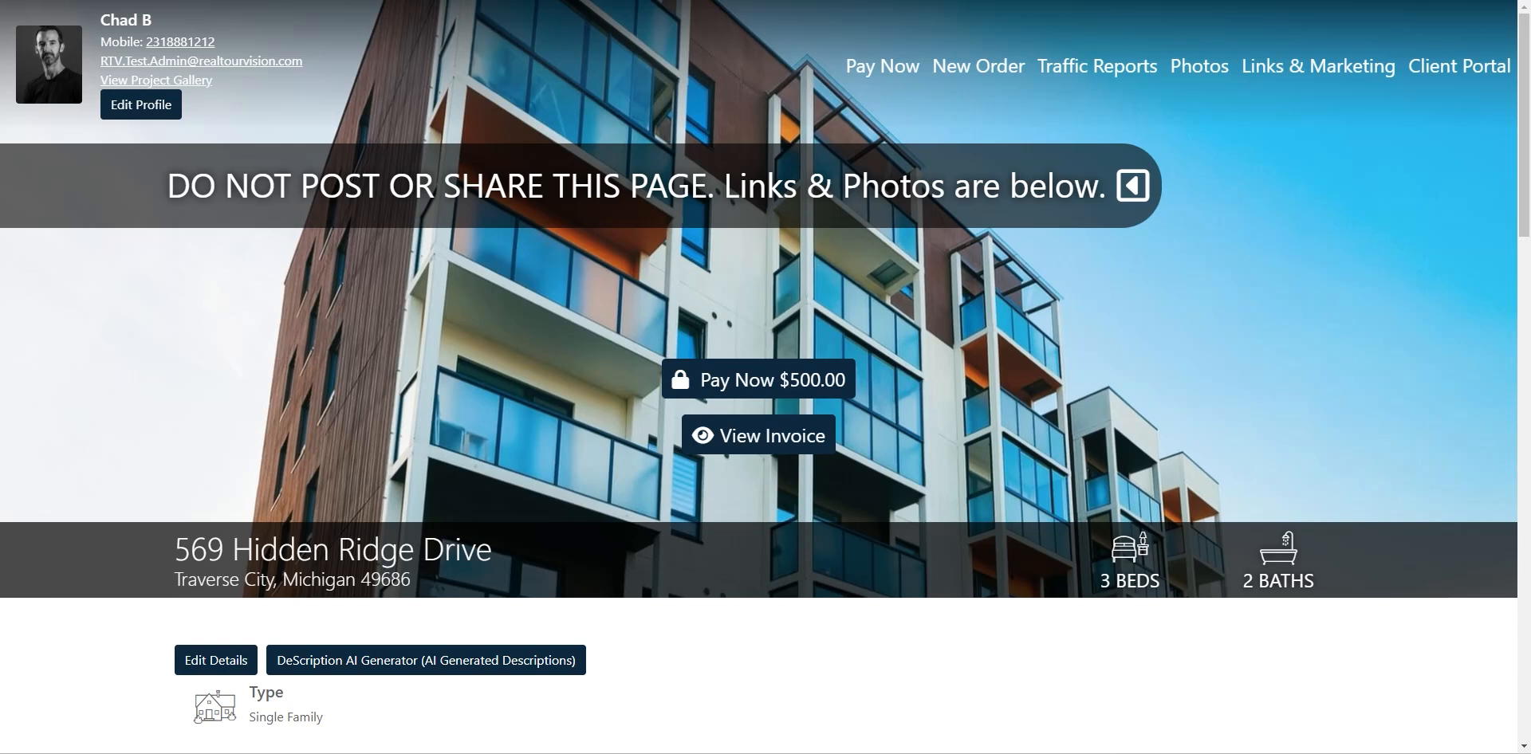
left_click(1133, 0)
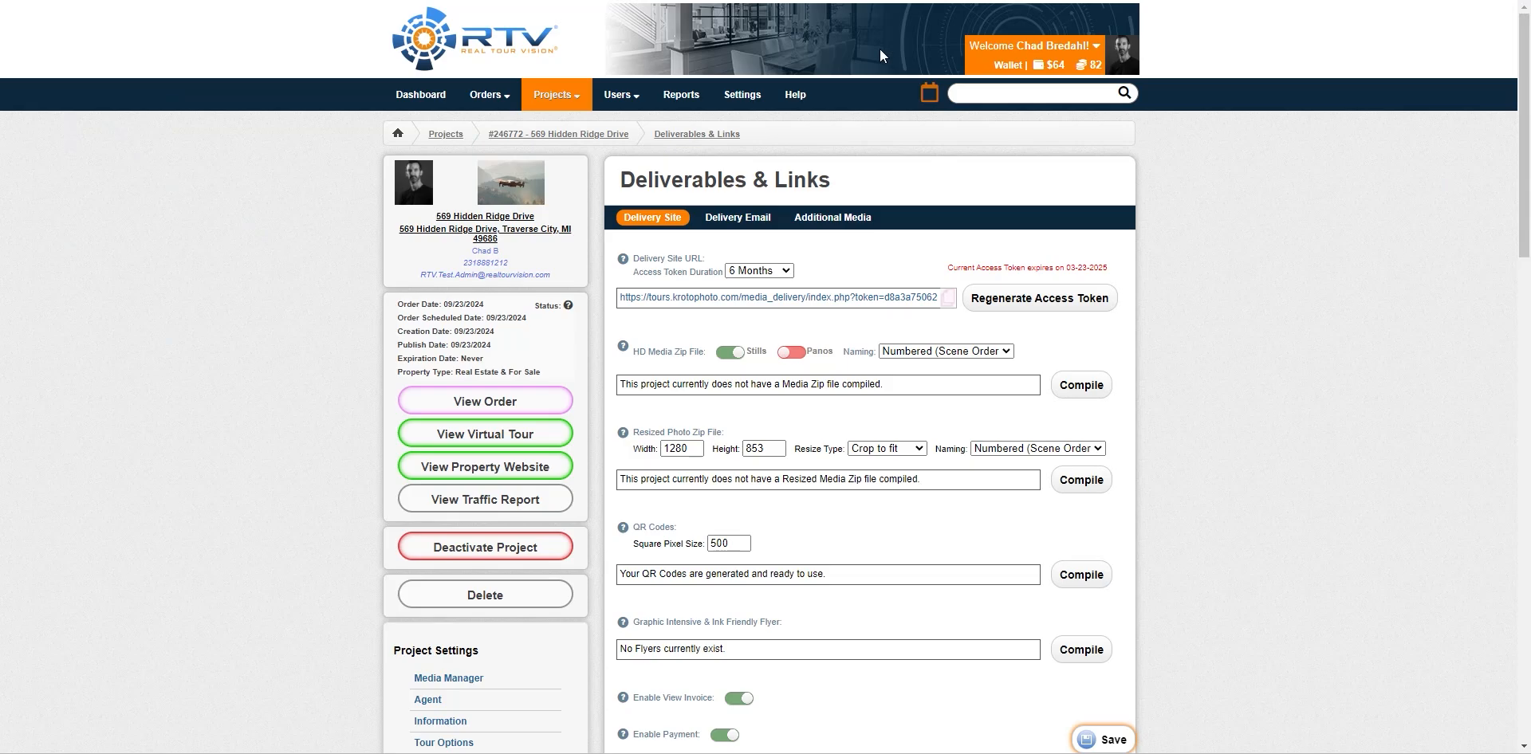
Open the account's Online Payment Settings
left_click(741, 94)
scroll(255, 415, "down", 7)
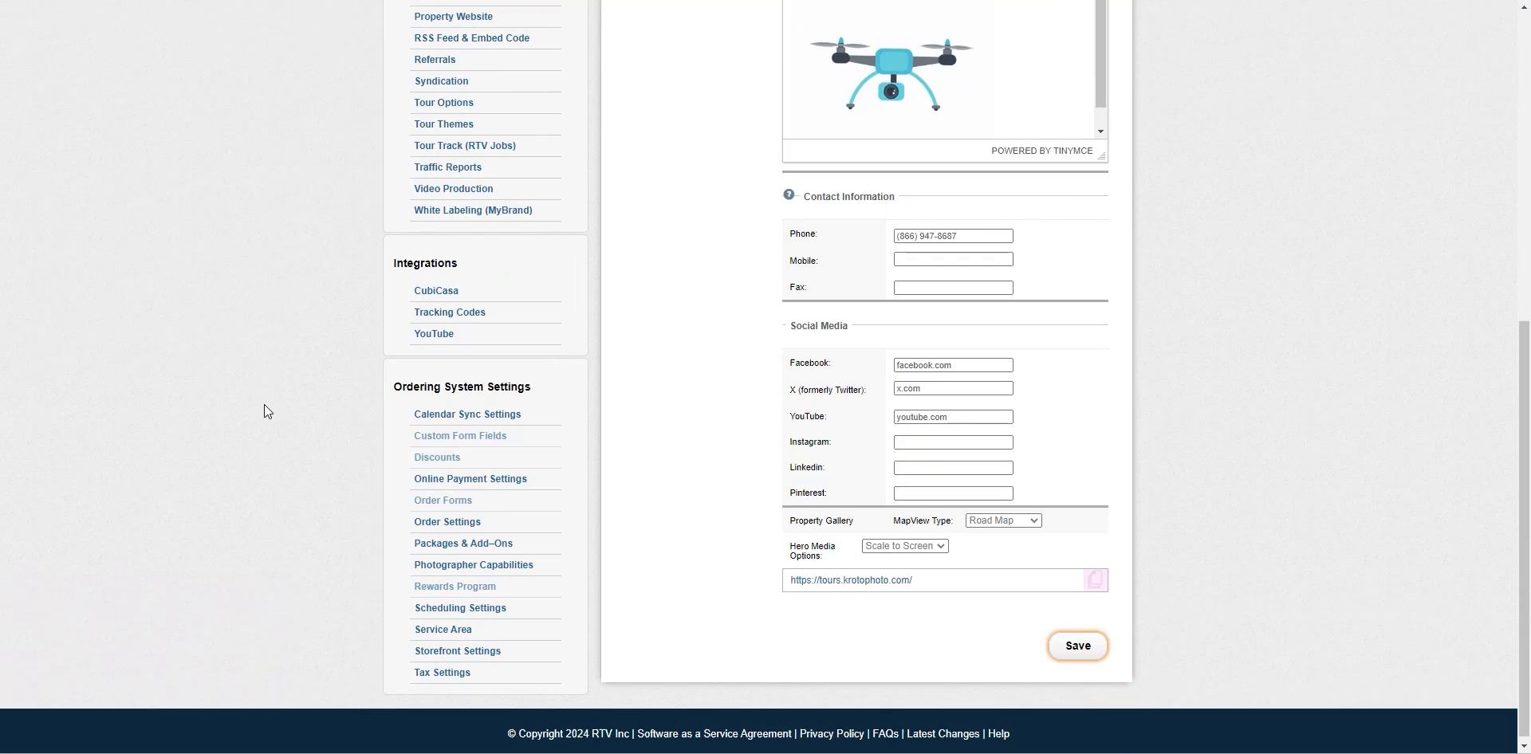
left_click(483, 480)
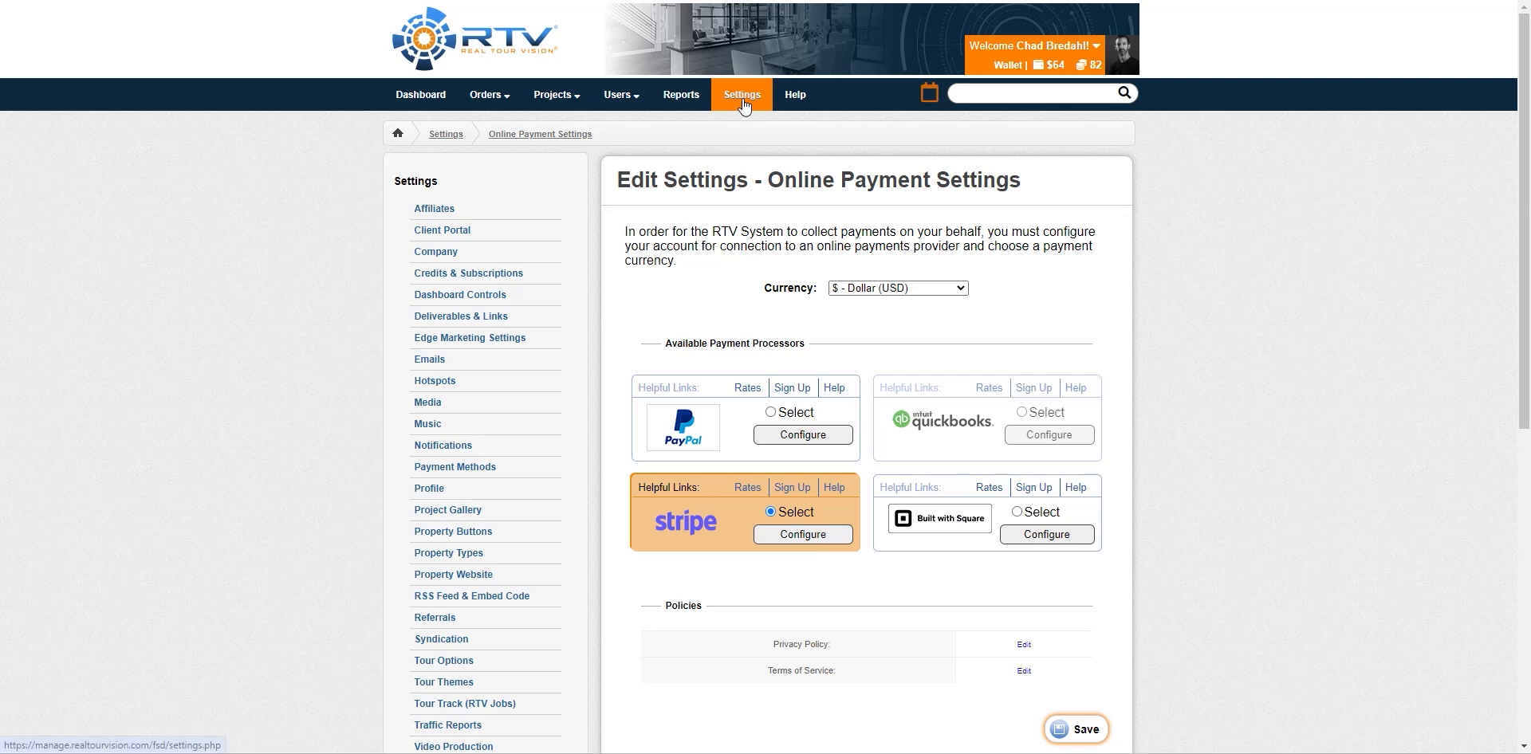
left_click(488, 95)
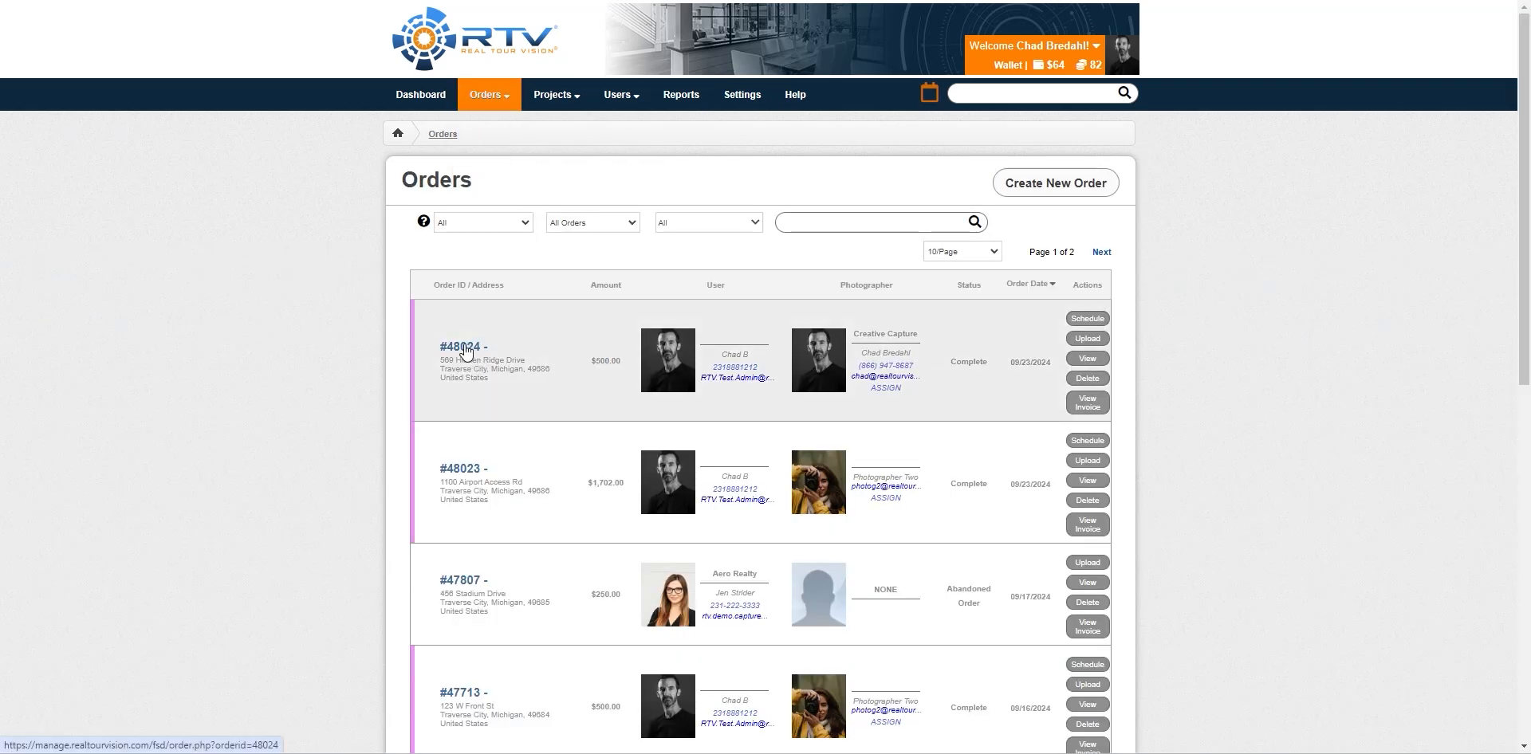
left_click(469, 348)
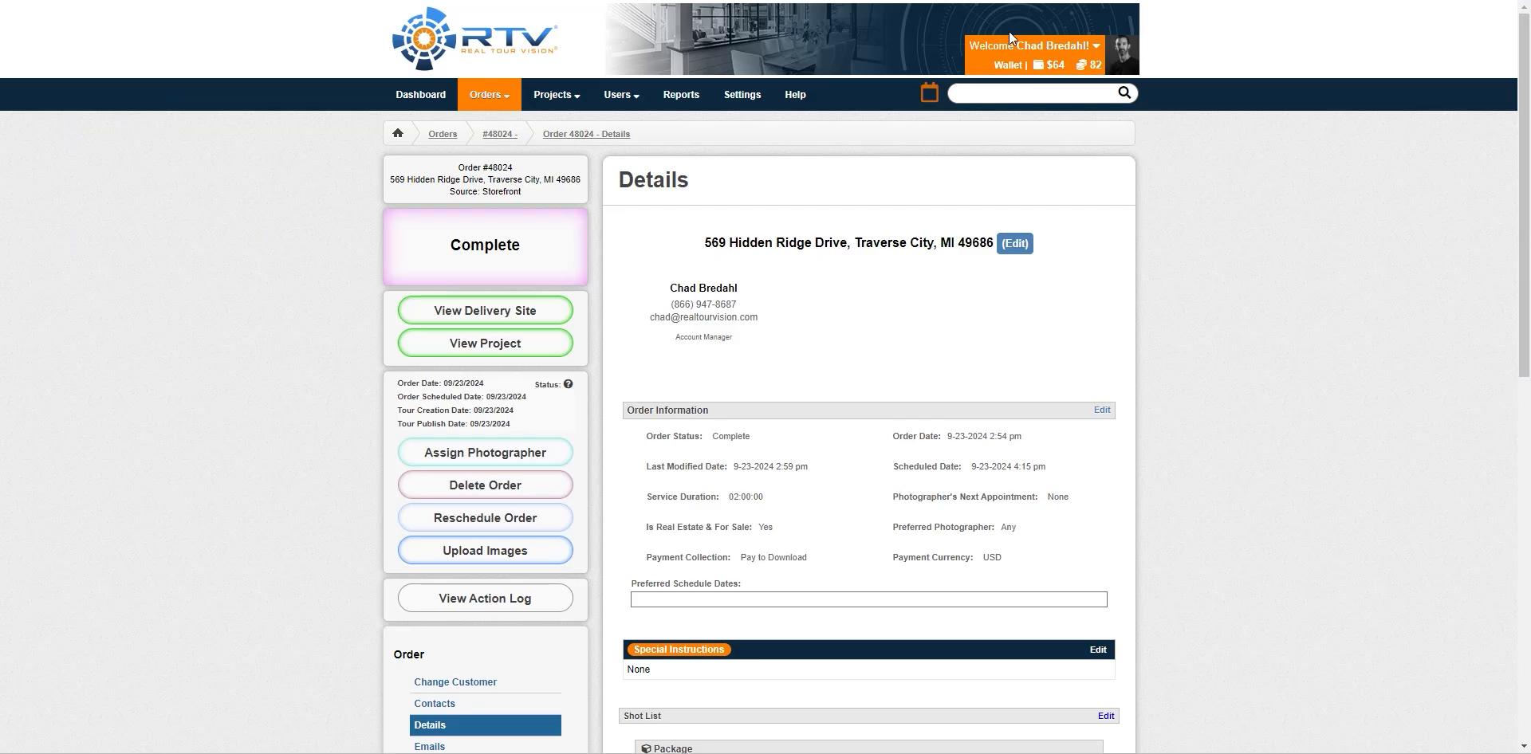
scroll(268, 386, "down", 7)
scroll(267, 389, "up", 4)
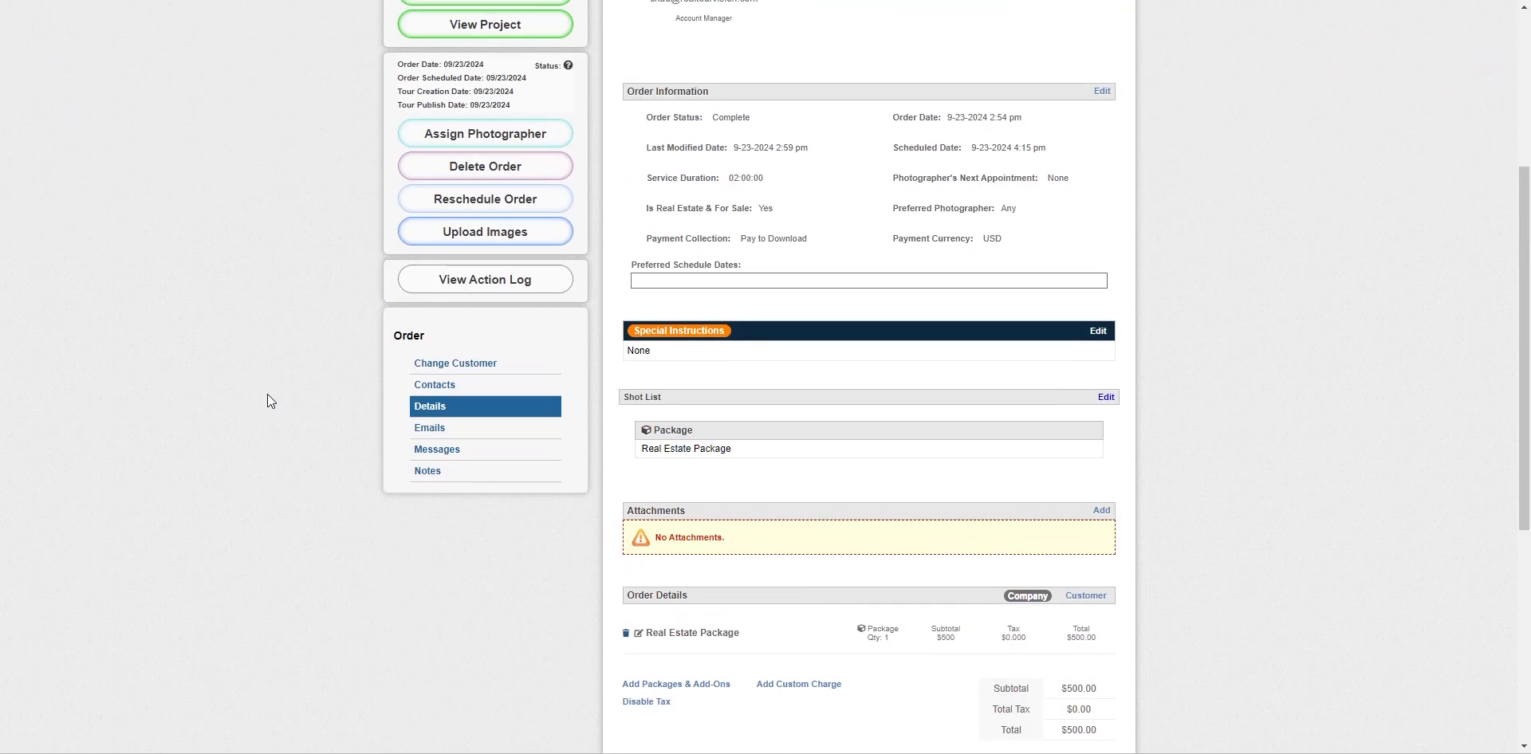
scroll(267, 394, "down", 5)
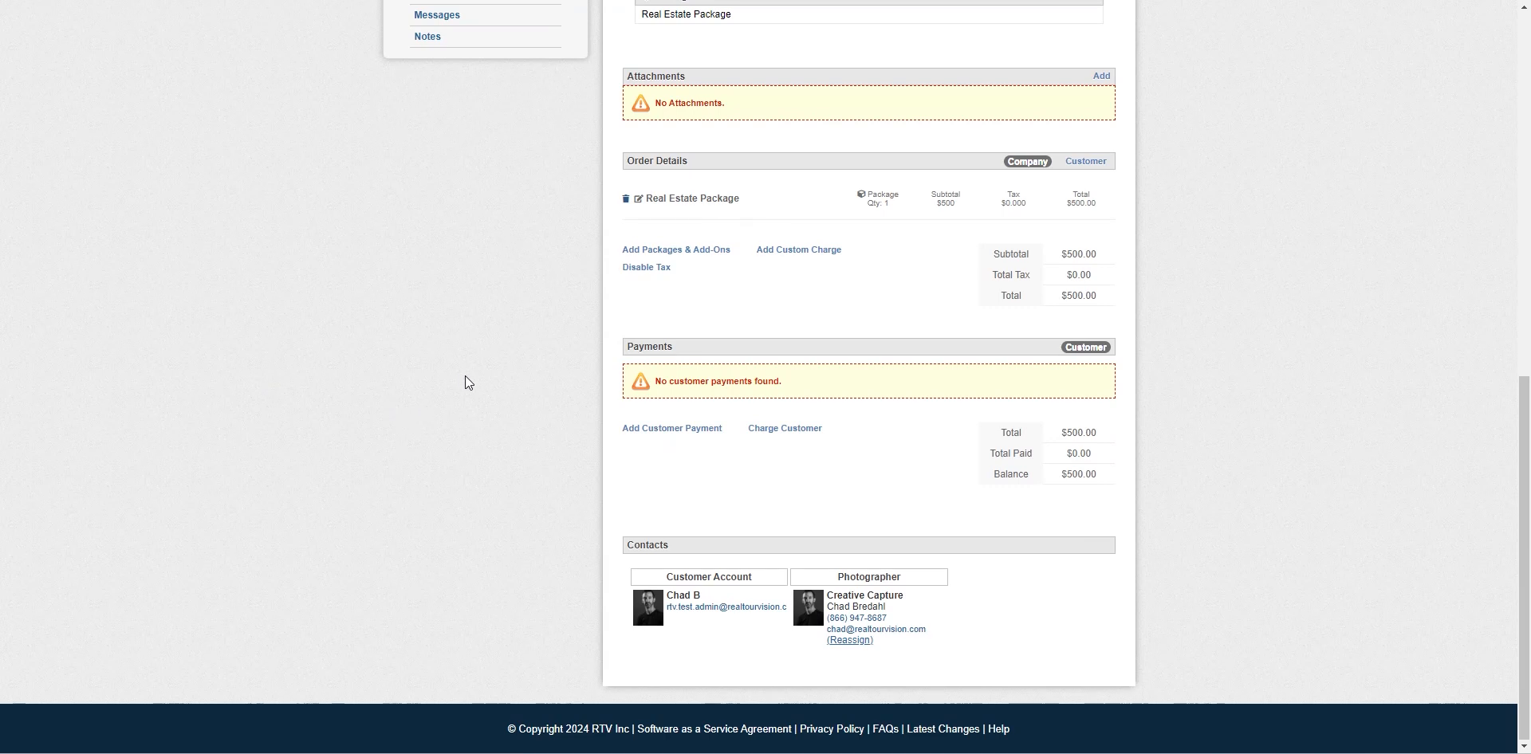
left_click(687, 432)
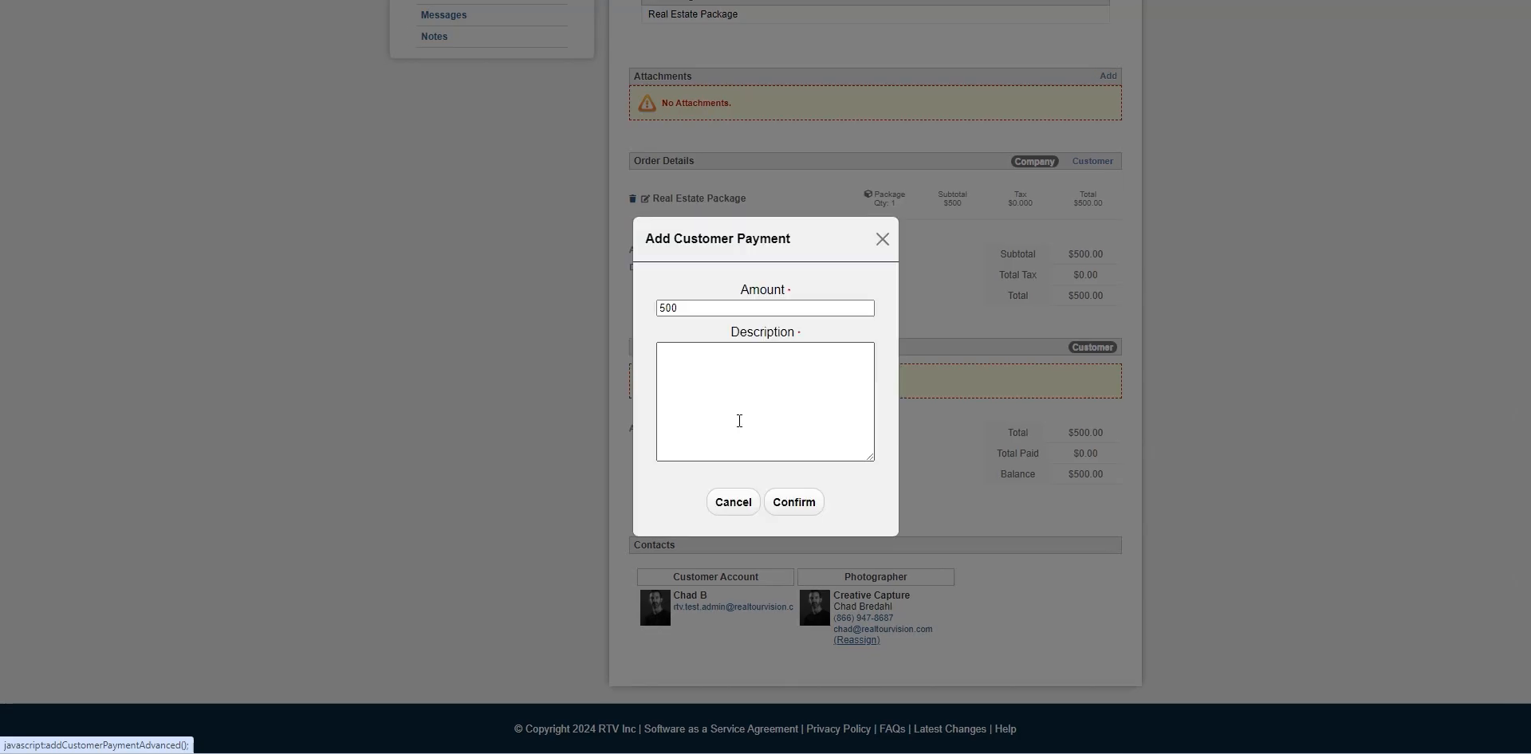
left_click(710, 381)
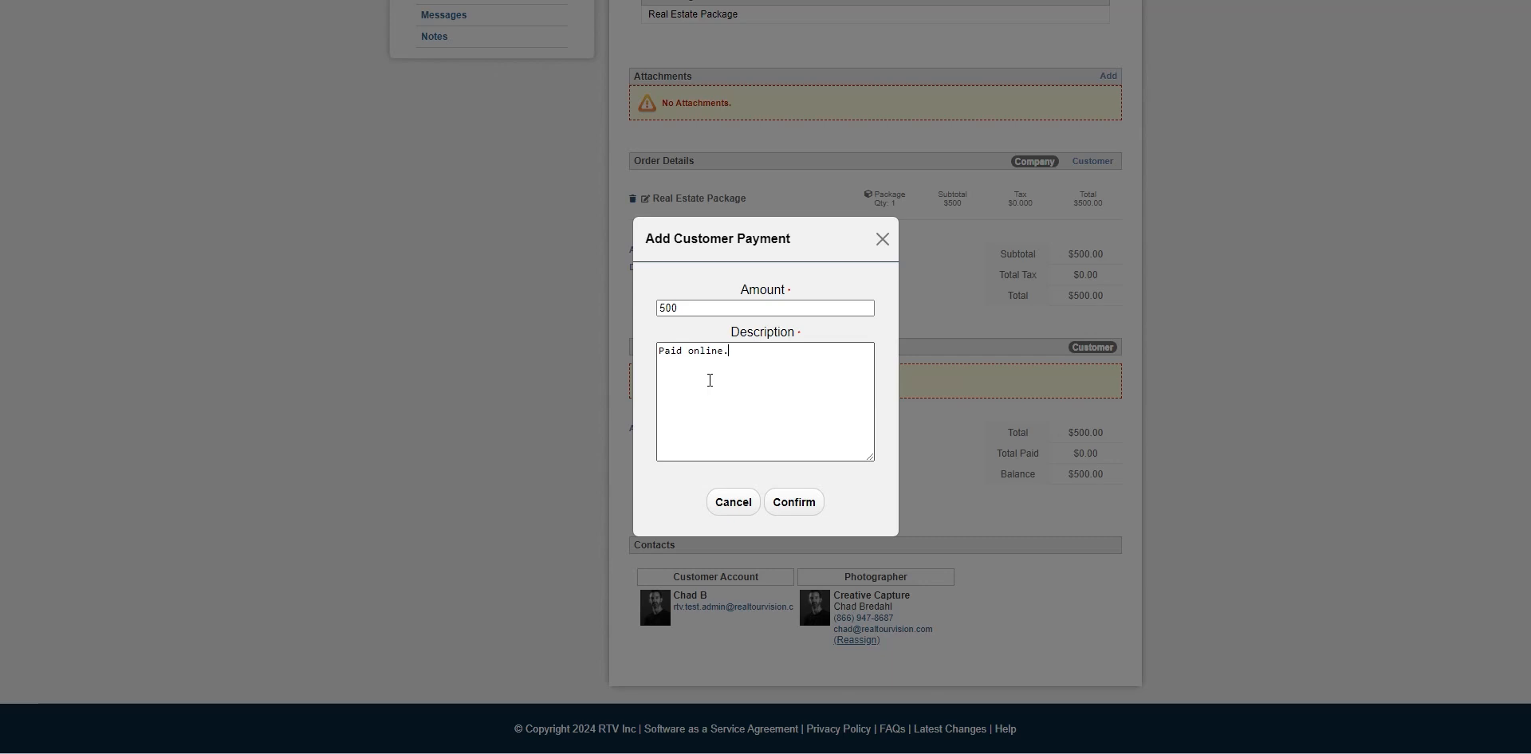
left_click(794, 502)
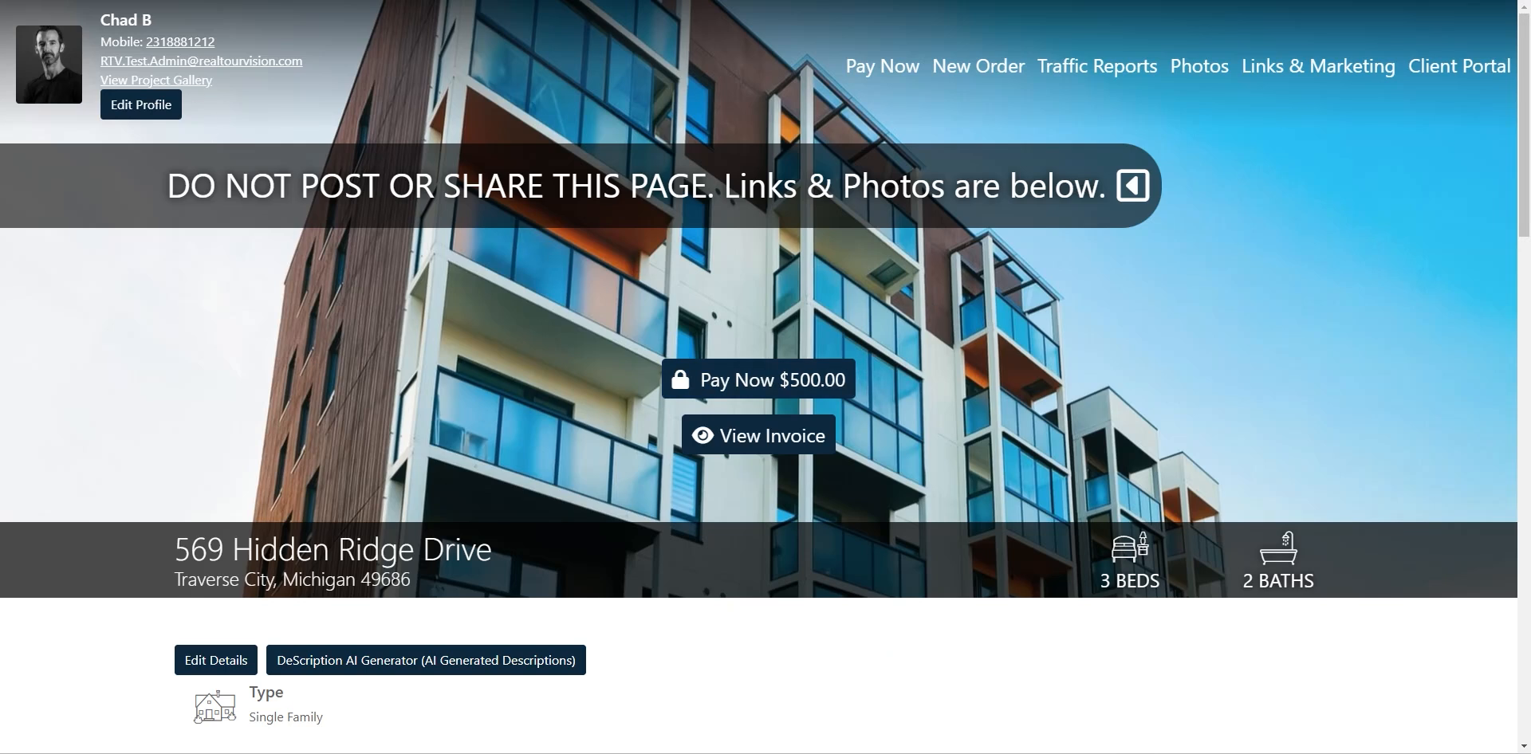
Reload the delivery site, accept its terms, and review the now-unlocked links and photos
left_click(78, 0)
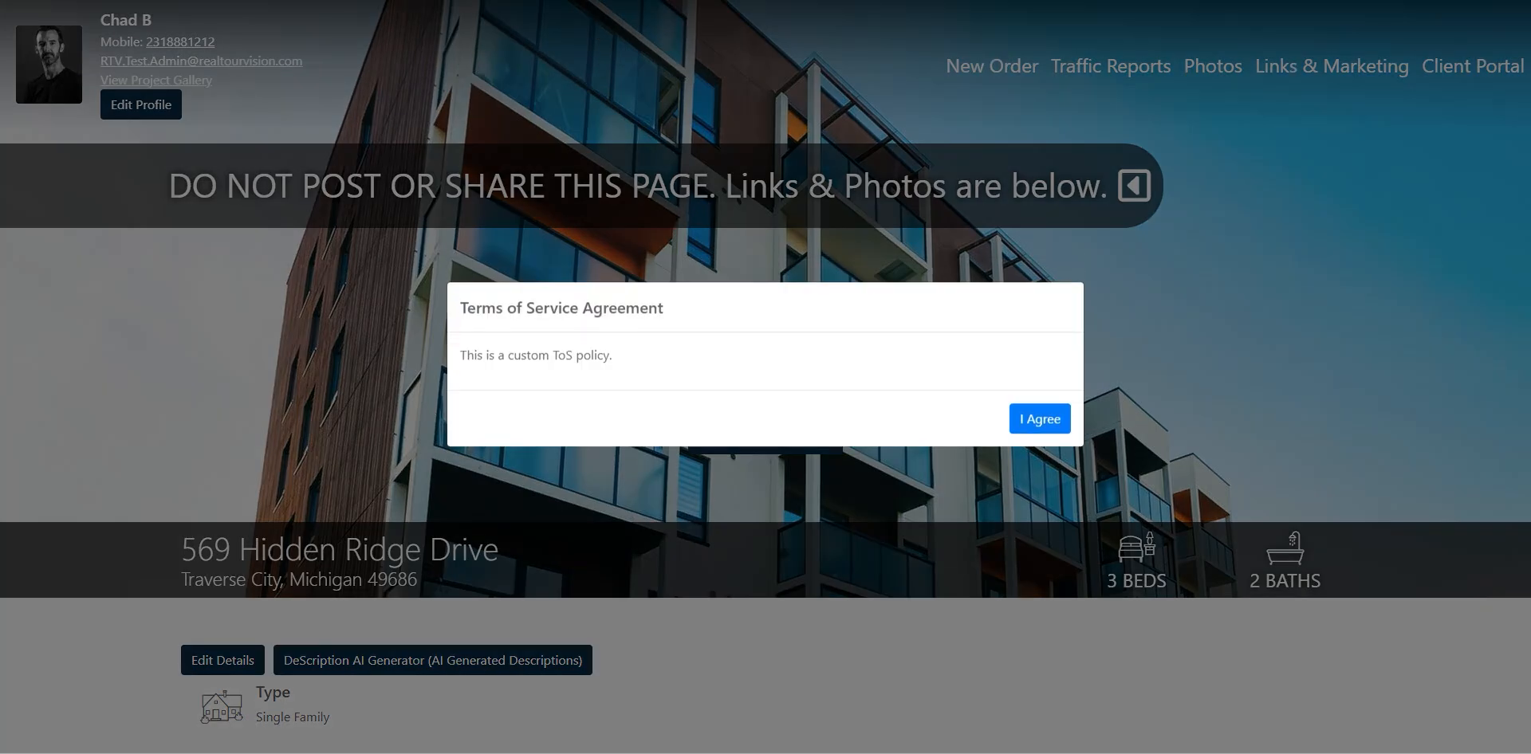
left_click(1041, 432)
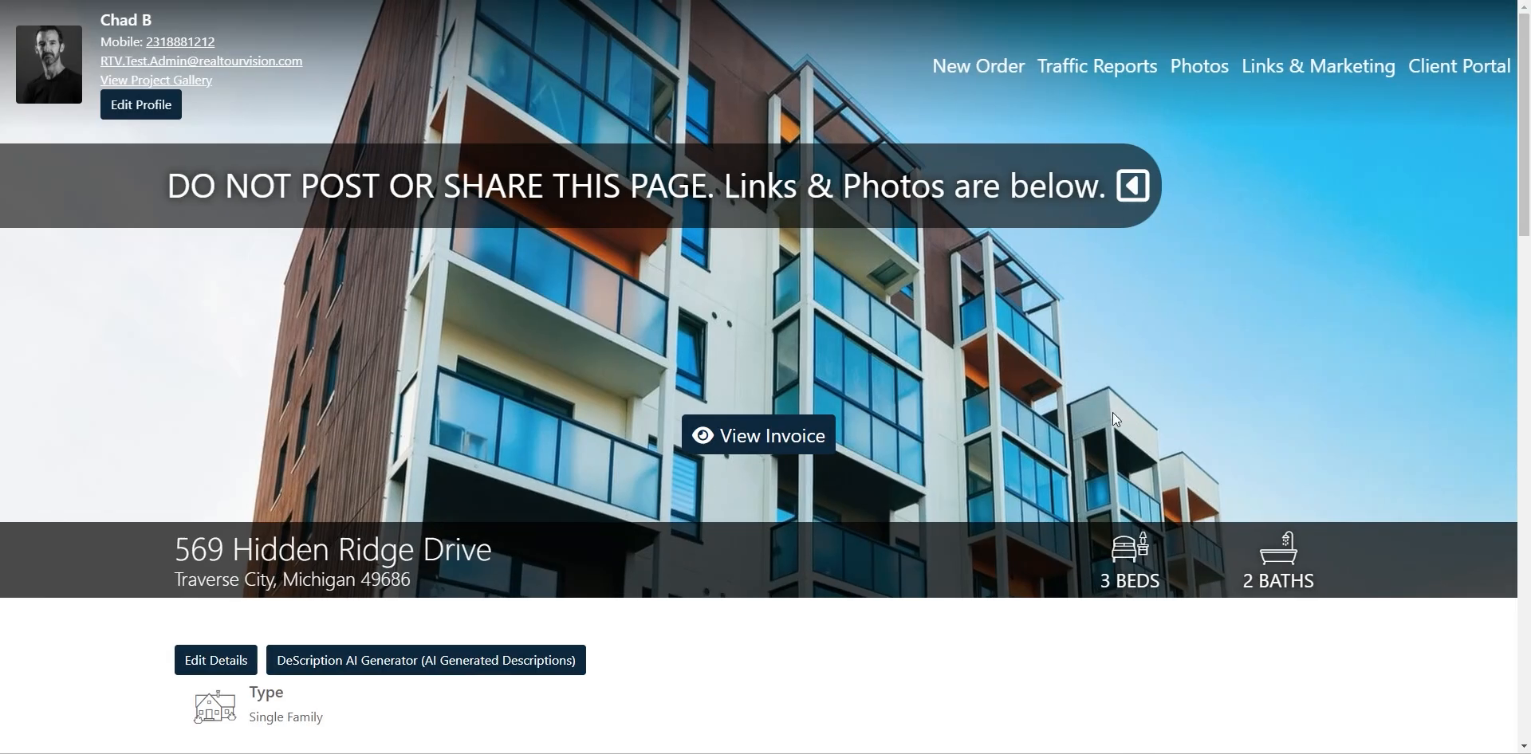
scroll(934, 498, "down", 5)
scroll(375, 644, "down", 10)
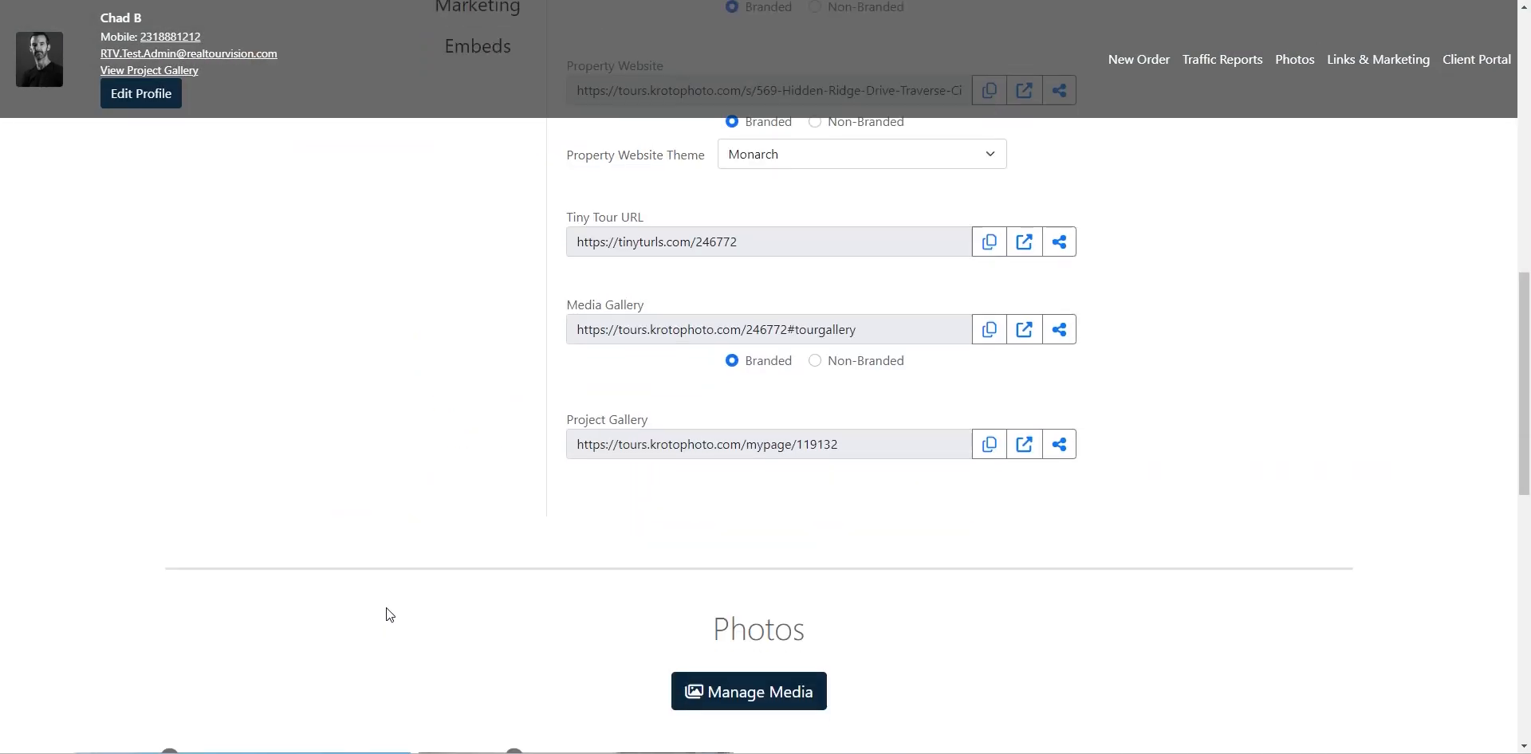
scroll(936, 560, "up", 15)
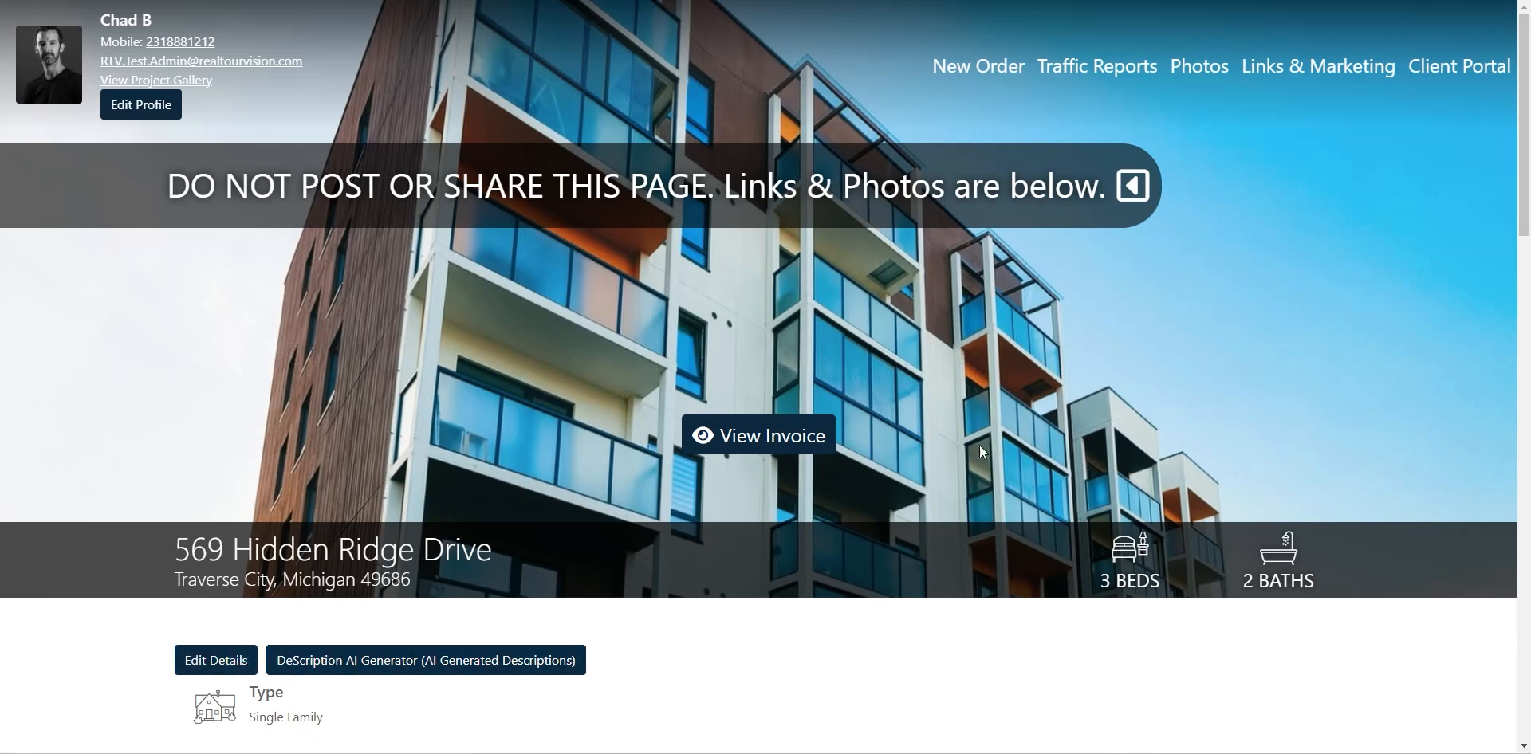
scroll(760, 486, "down", 2)
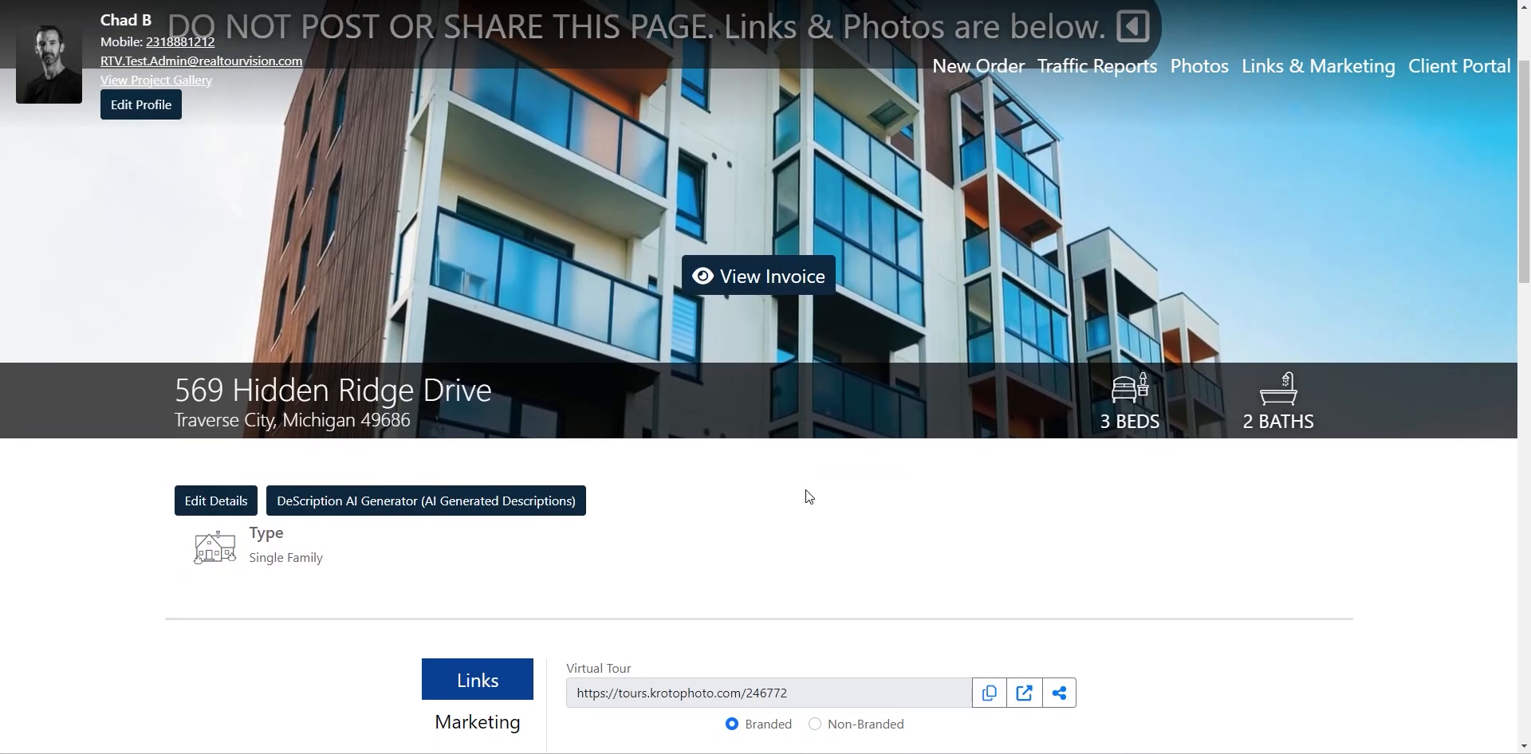
scroll(805, 489, "down", 13)
scroll(719, 523, "up", 15)
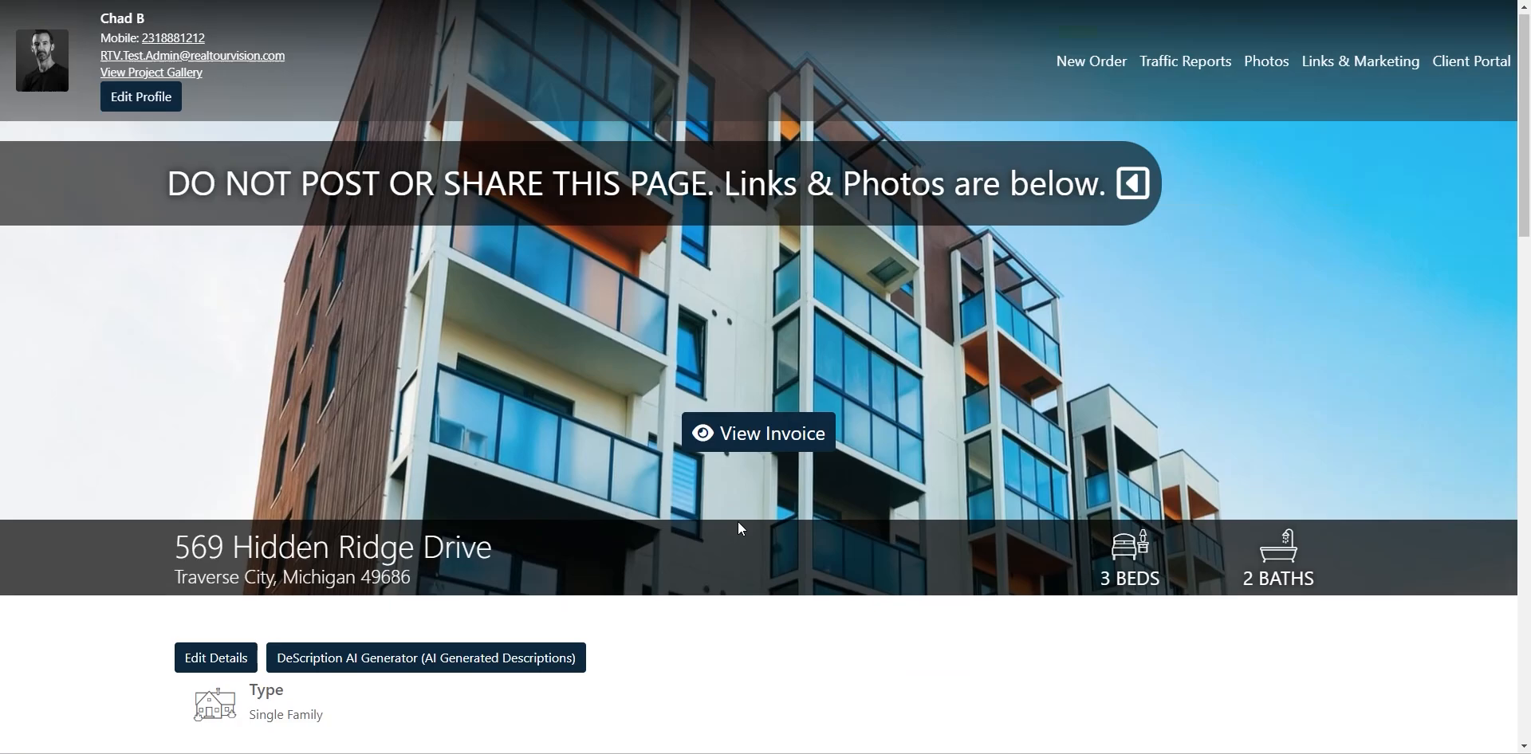